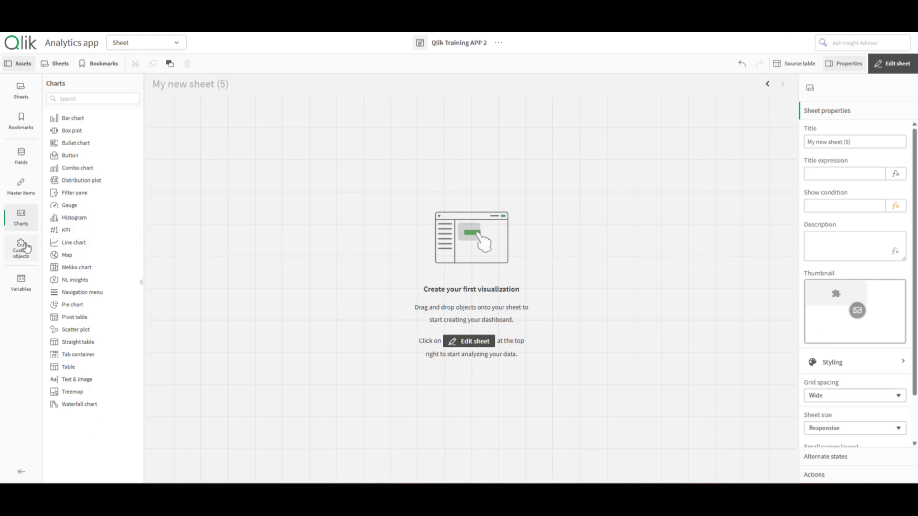
# Step: Add a layout container to the sheet and enlarge it to fill the full 24 x 12 grid
pyautogui.click(27, 248)
pyautogui.moveTo(90, 345); pyautogui.dragTo(337, 214)
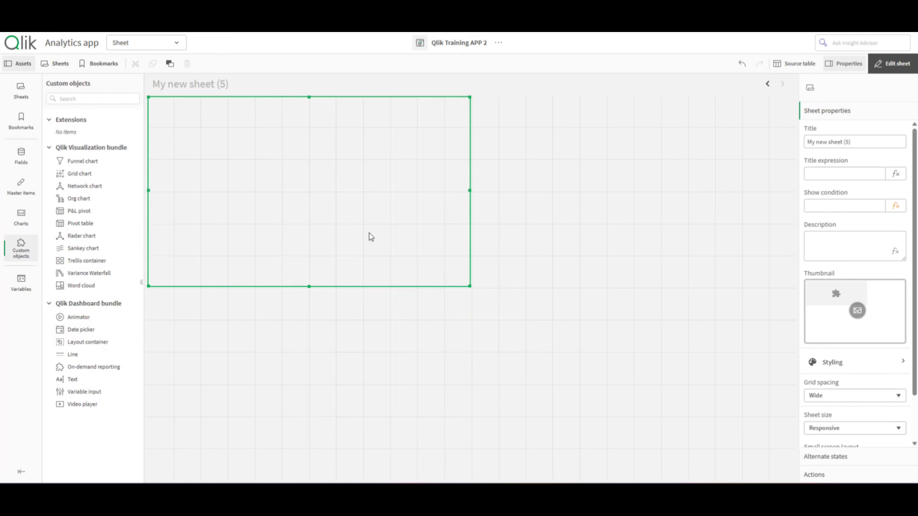
pyautogui.moveTo(468, 283); pyautogui.dragTo(793, 476)
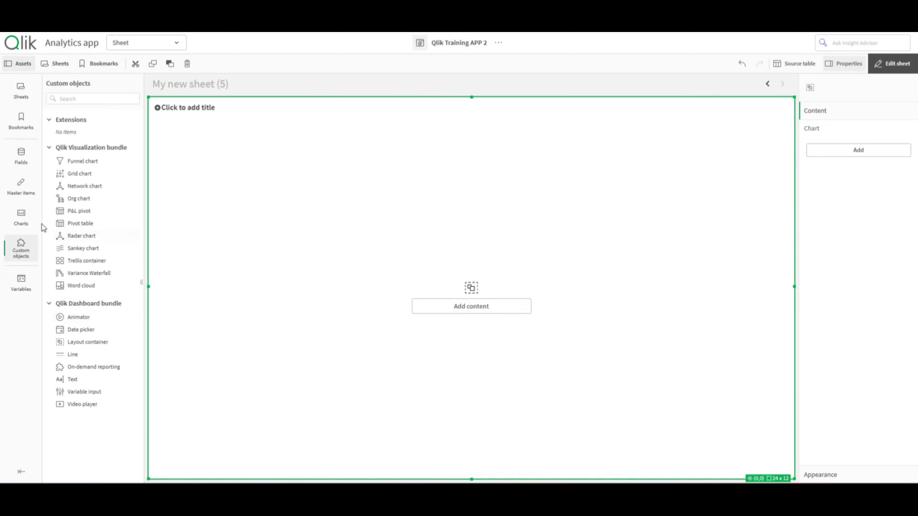
# Step: Add a Table chart to the layout container
pyautogui.click(23, 219)
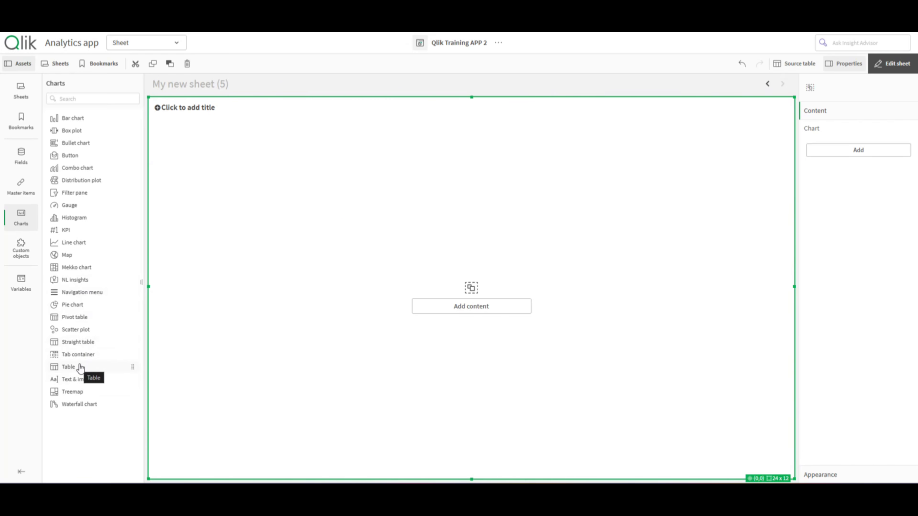
pyautogui.moveTo(80, 368); pyautogui.dragTo(433, 272)
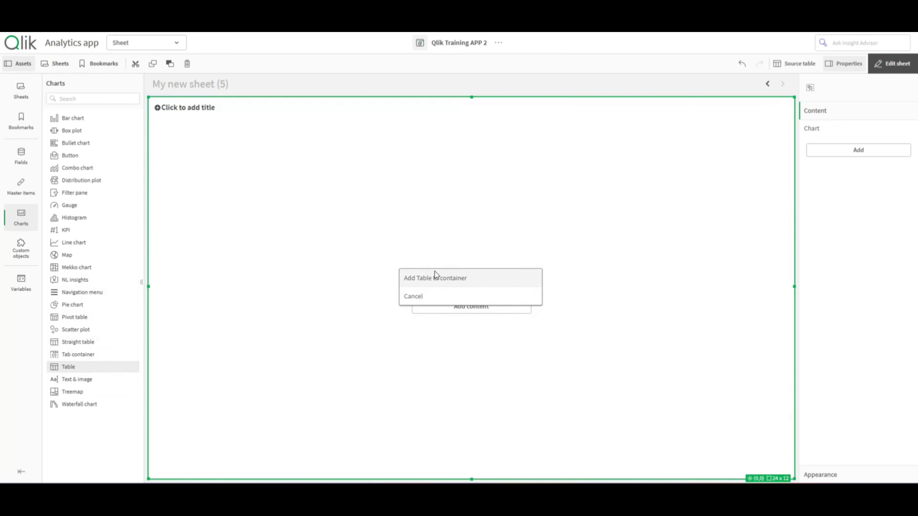
pyautogui.click(484, 278)
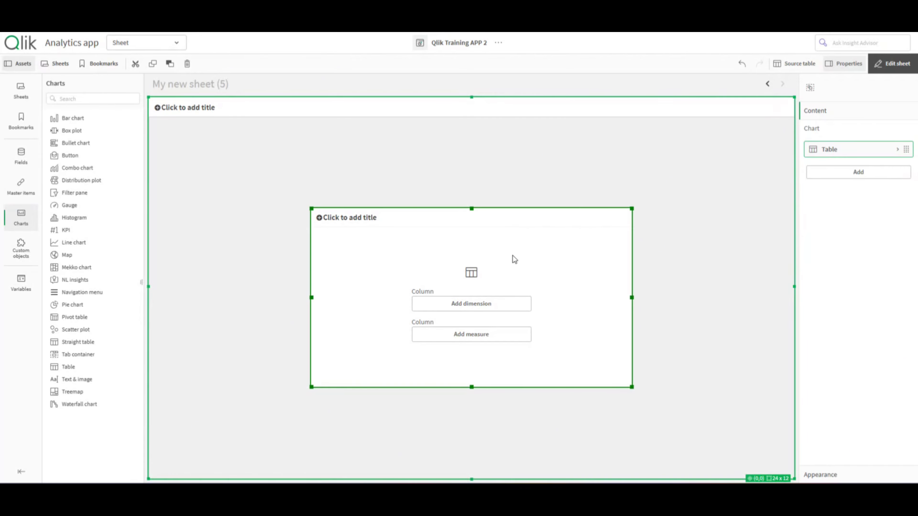
# Step: Add the Date field's YearQuarter as the table's first dimension
pyautogui.click(497, 304)
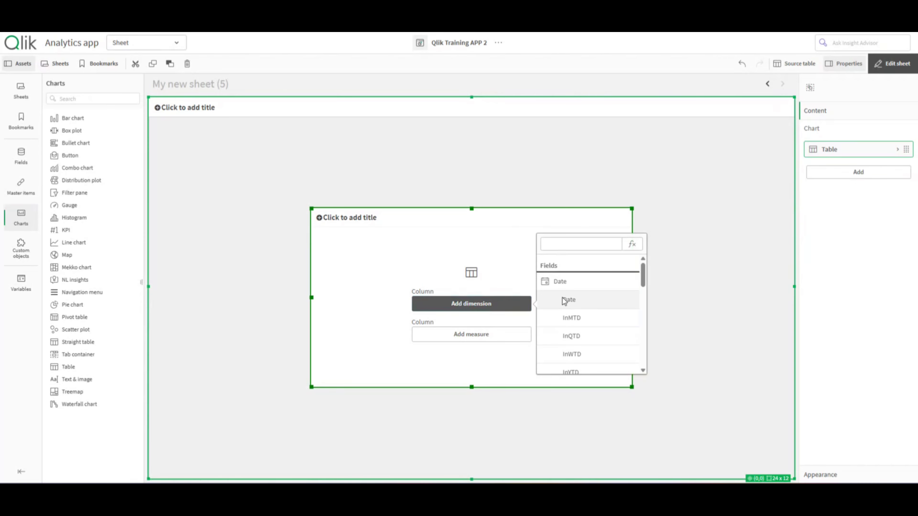
pyautogui.scroll(-5, 578, 308)
pyautogui.scroll(-3, 595, 300)
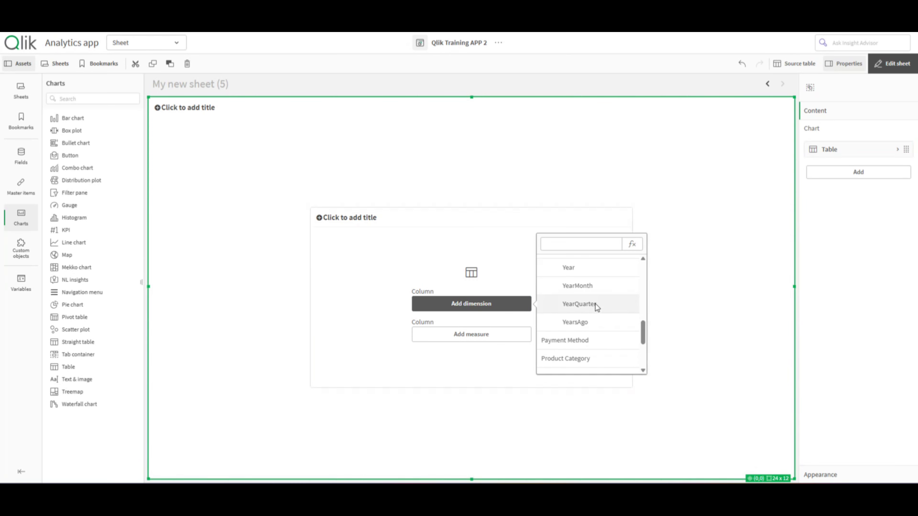
pyautogui.click(595, 304)
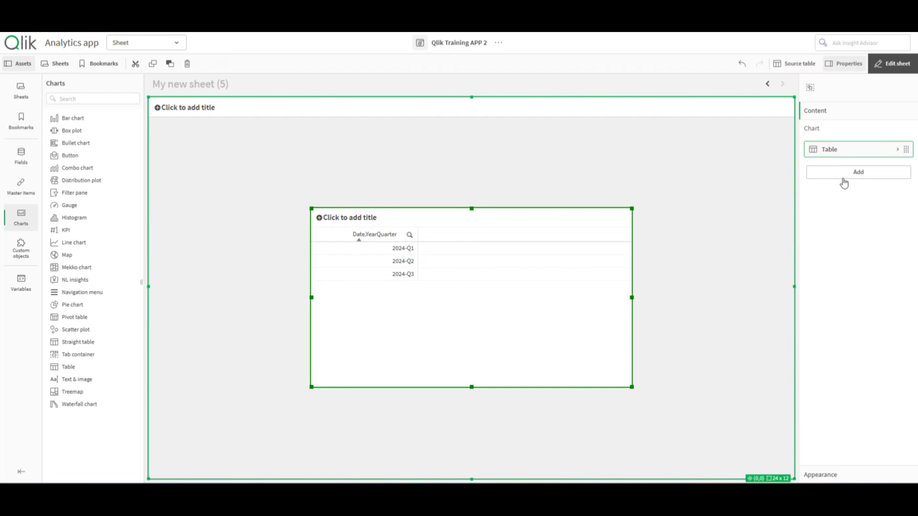
# Step: Add Product Category as a second dimension column in the container's table
pyautogui.click(898, 173)
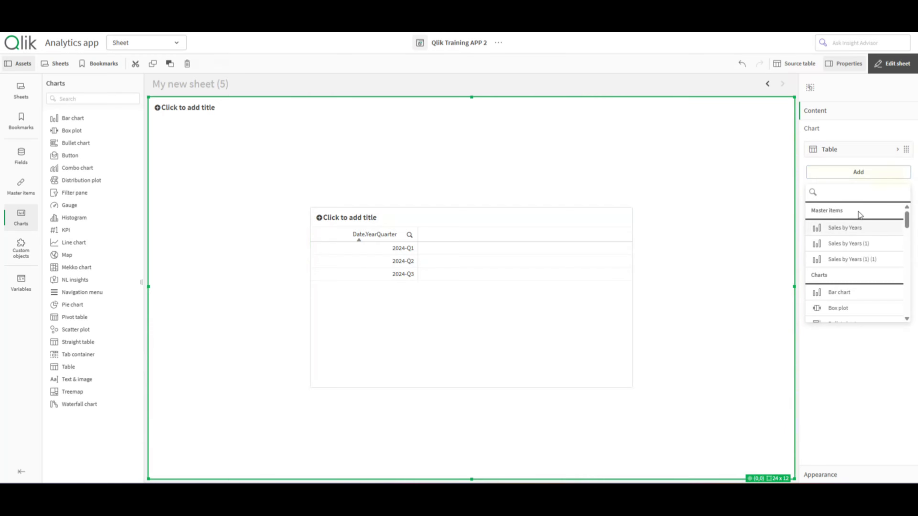
pyautogui.click(841, 154)
pyautogui.click(840, 154)
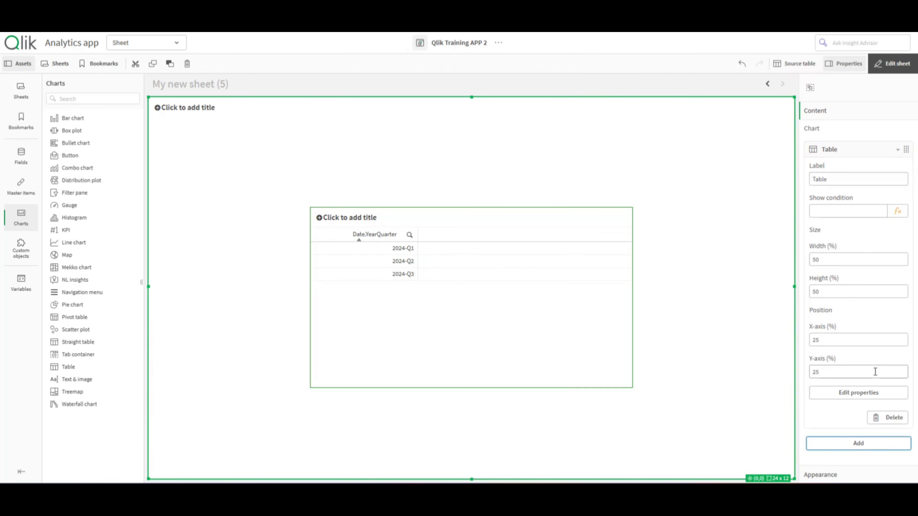
pyautogui.click(857, 394)
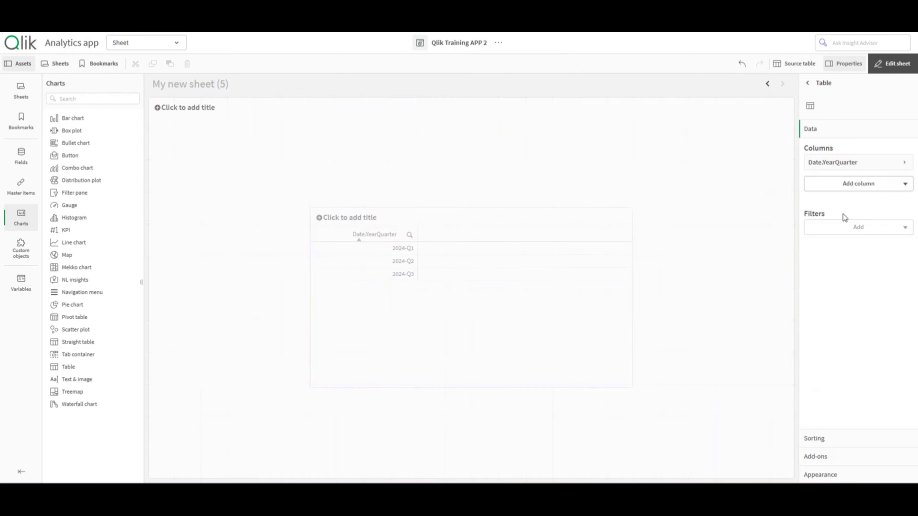
pyautogui.click(851, 186)
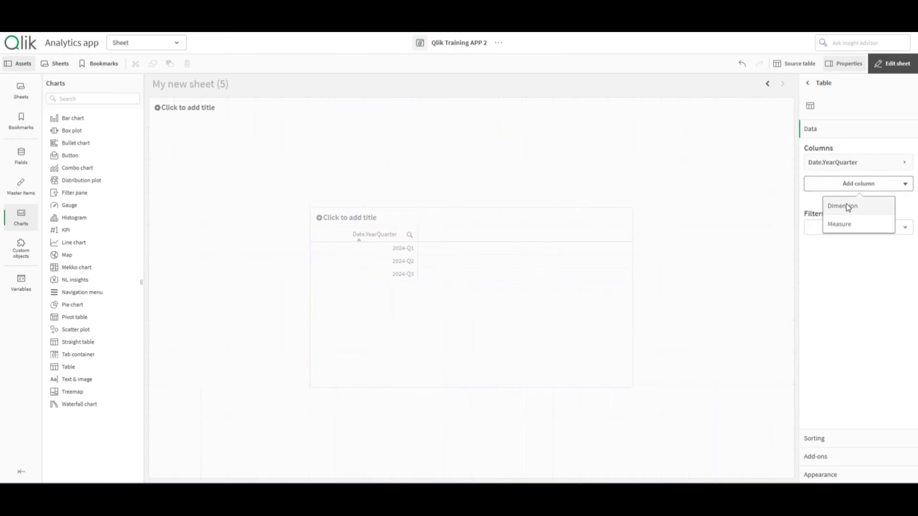
pyautogui.click(860, 209)
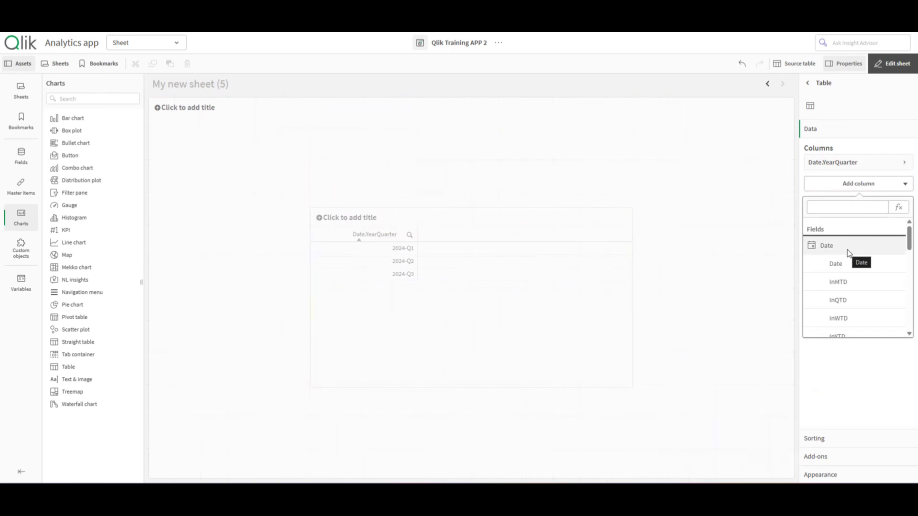
pyautogui.scroll(-10, 847, 255)
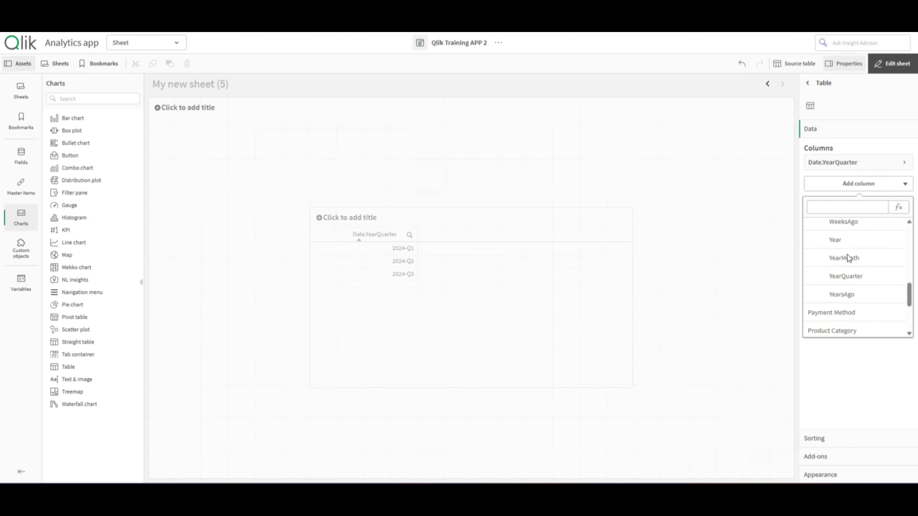
pyautogui.scroll(-3, 847, 254)
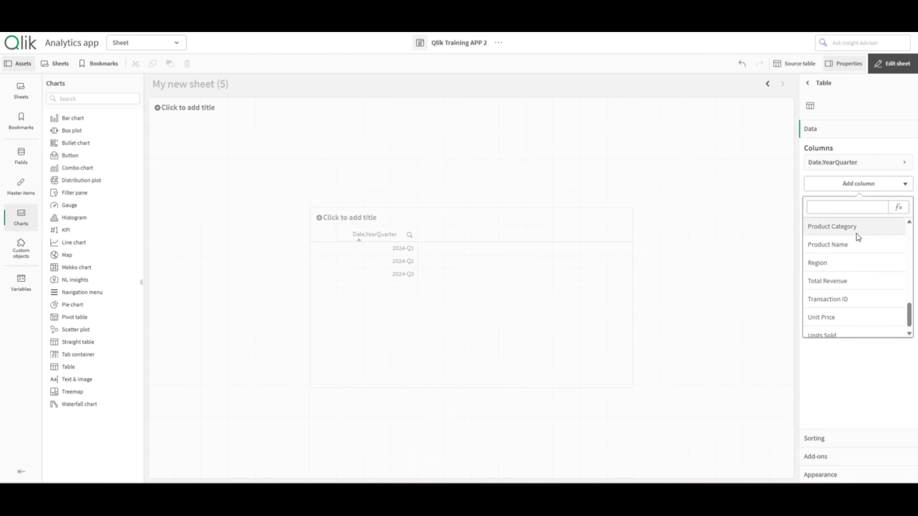
pyautogui.click(861, 230)
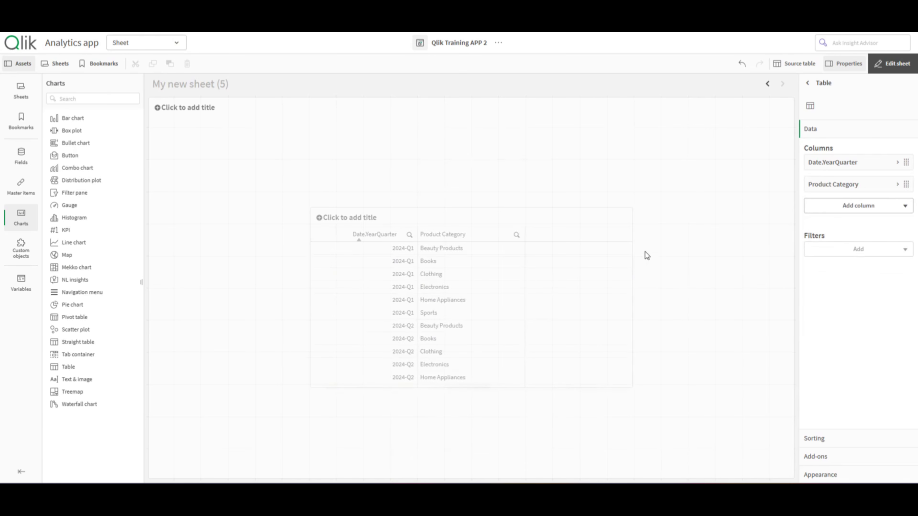
# Step: Preview the sheet, then enlarge the table to about 95% width and 82% height of the container
pyautogui.click(893, 64)
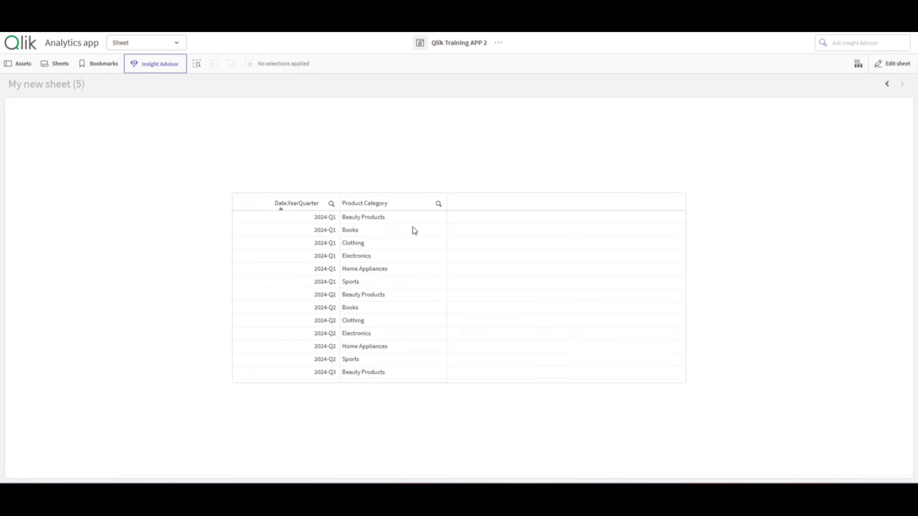
pyautogui.click(887, 64)
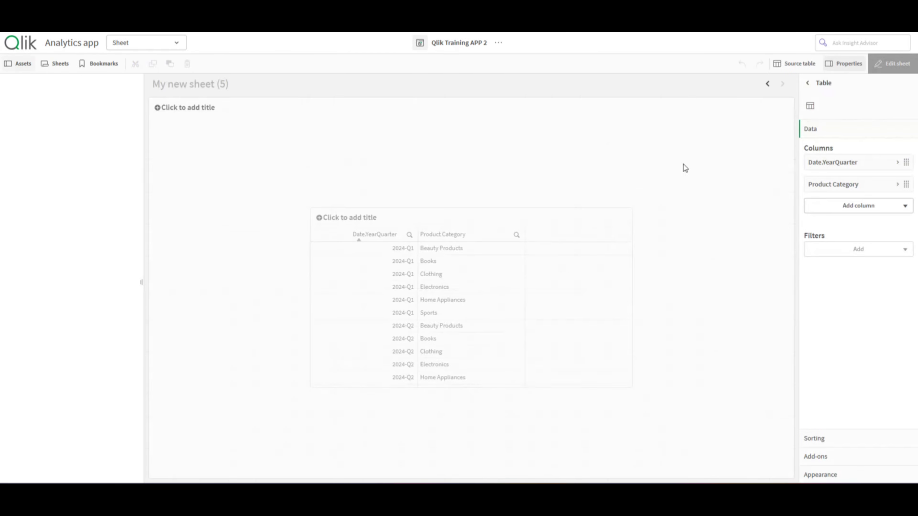
pyautogui.click(439, 289)
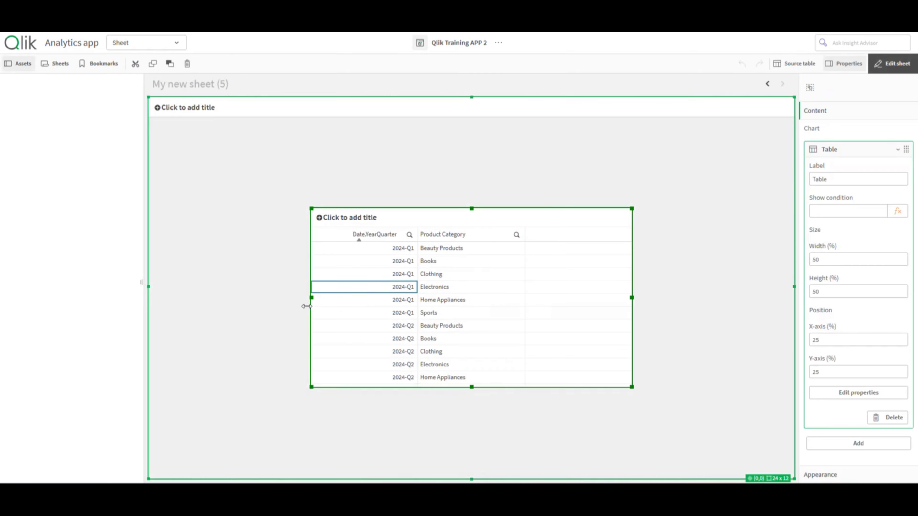
pyautogui.moveTo(308, 298); pyautogui.dragTo(169, 286)
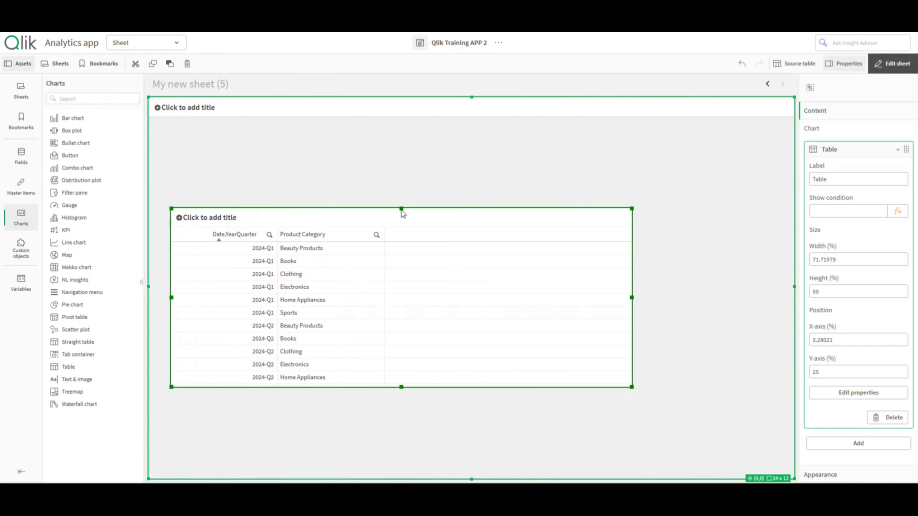
pyautogui.moveTo(401, 210); pyautogui.dragTo(401, 159)
pyautogui.moveTo(637, 280); pyautogui.dragTo(779, 276)
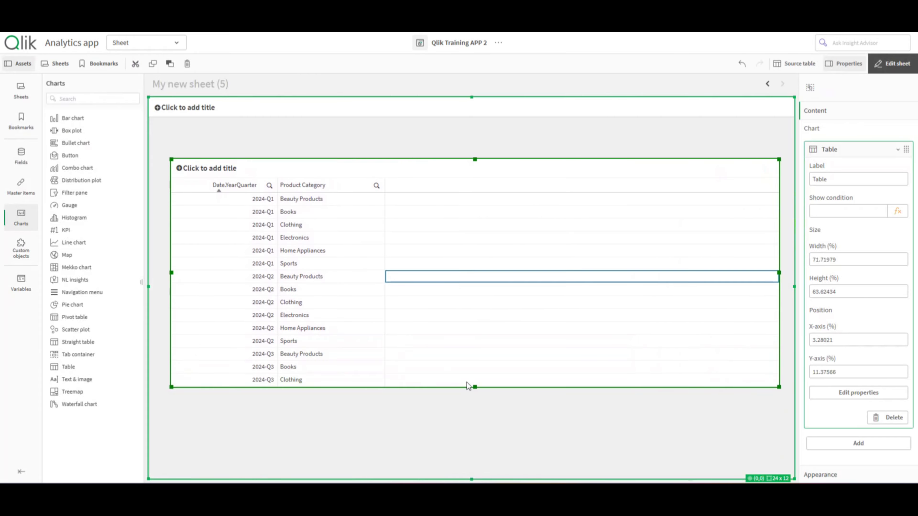
pyautogui.moveTo(476, 387); pyautogui.dragTo(474, 456)
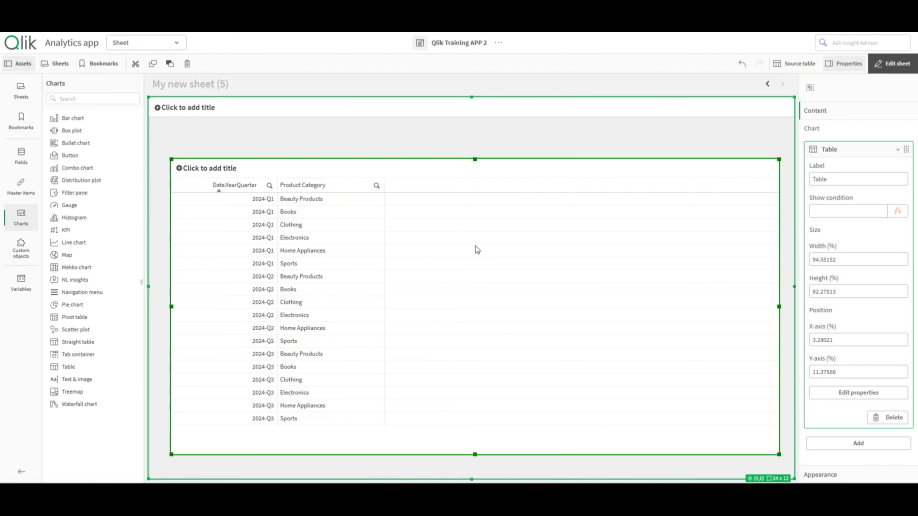
# Step: Start a table measure with the pasted expression Num(Sum([Total Revenue]) / Sum(TOTAL <[Date.autoCalendar.YearQuarter]> [Total Revenue]), '#,##0.00%')
pyautogui.click(852, 397)
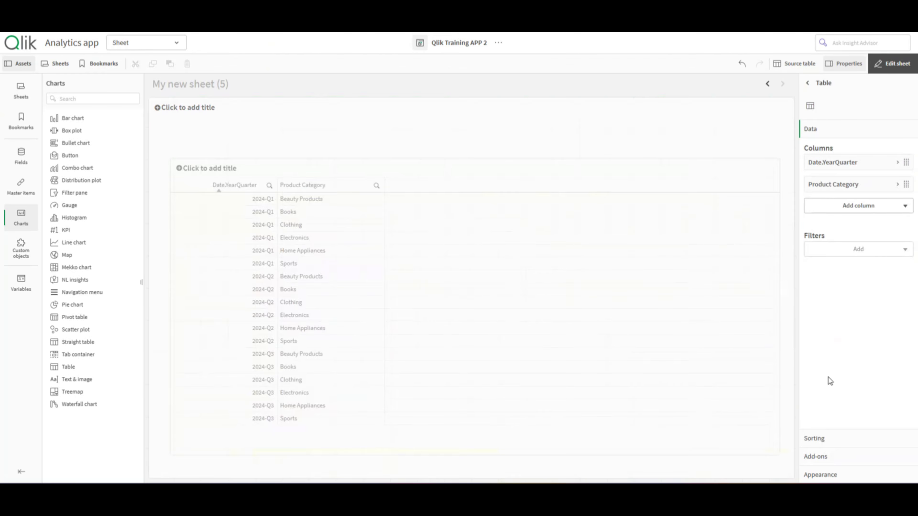
pyautogui.click(848, 209)
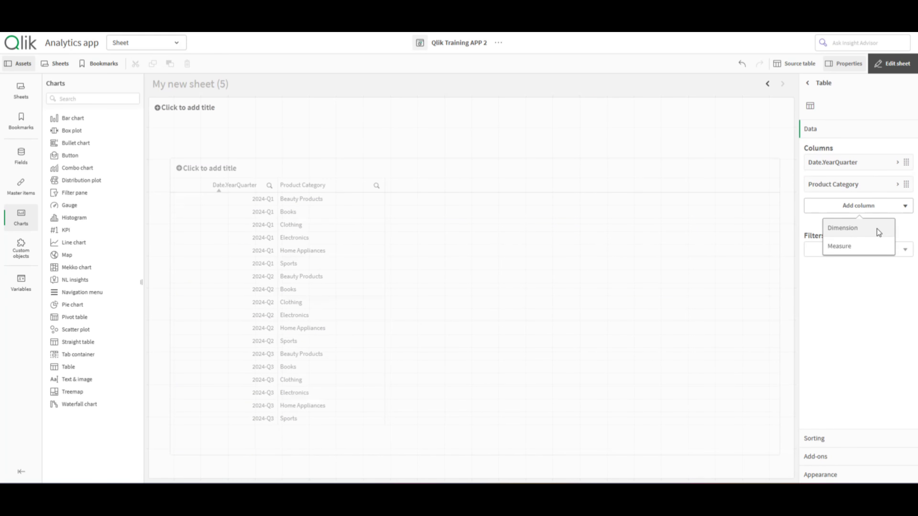
pyautogui.click(880, 248)
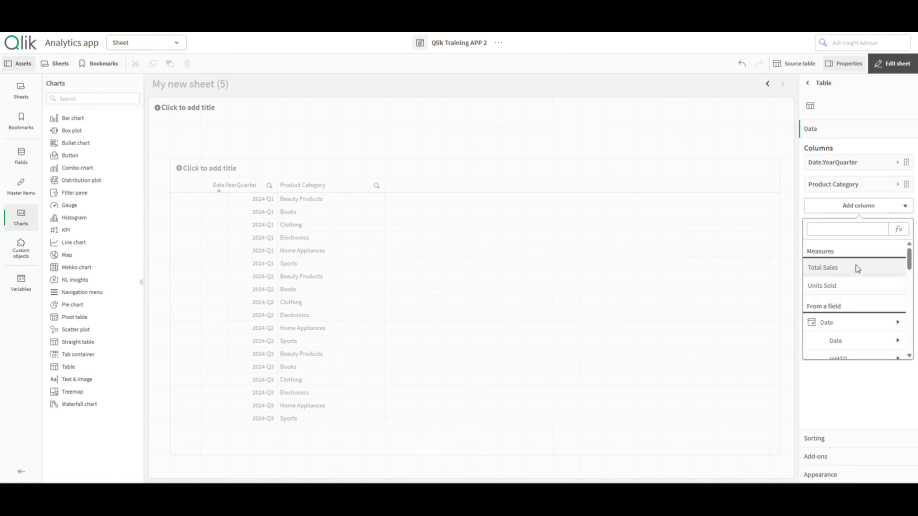
pyautogui.scroll(-3, 853, 289)
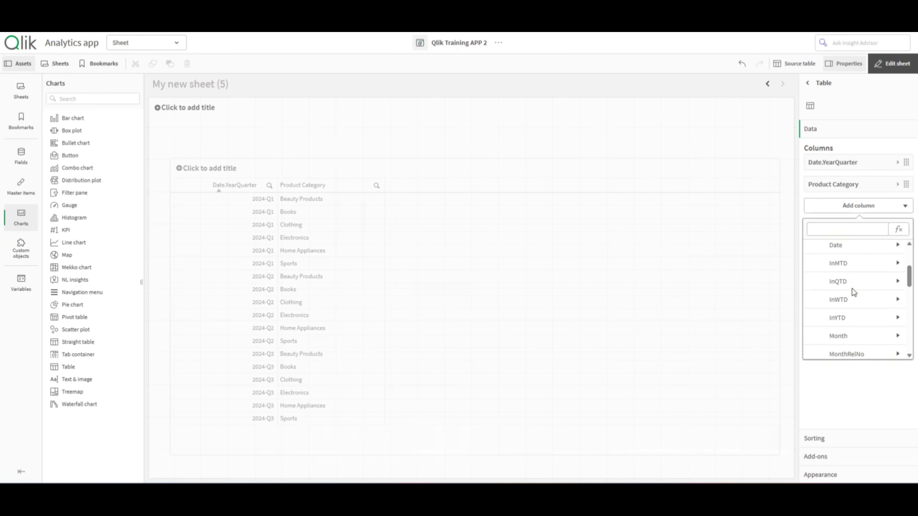
pyautogui.scroll(3, 857, 289)
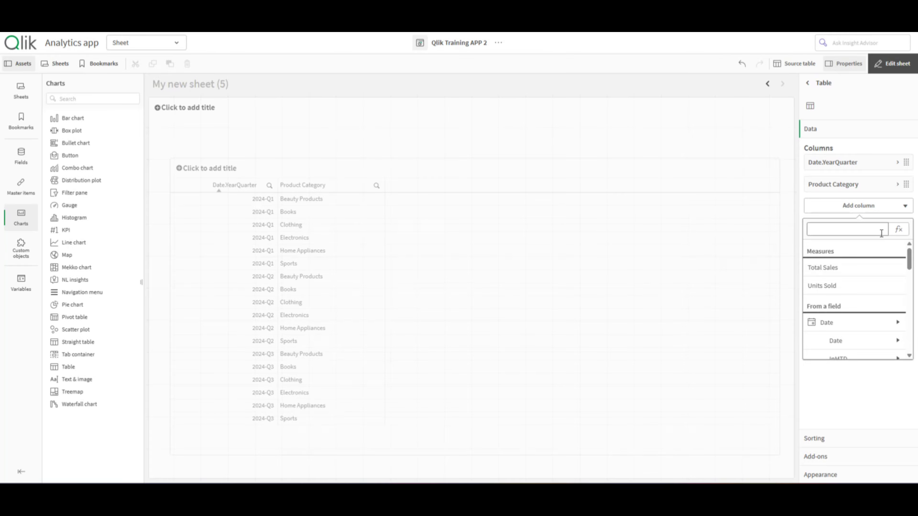
pyautogui.click(900, 230)
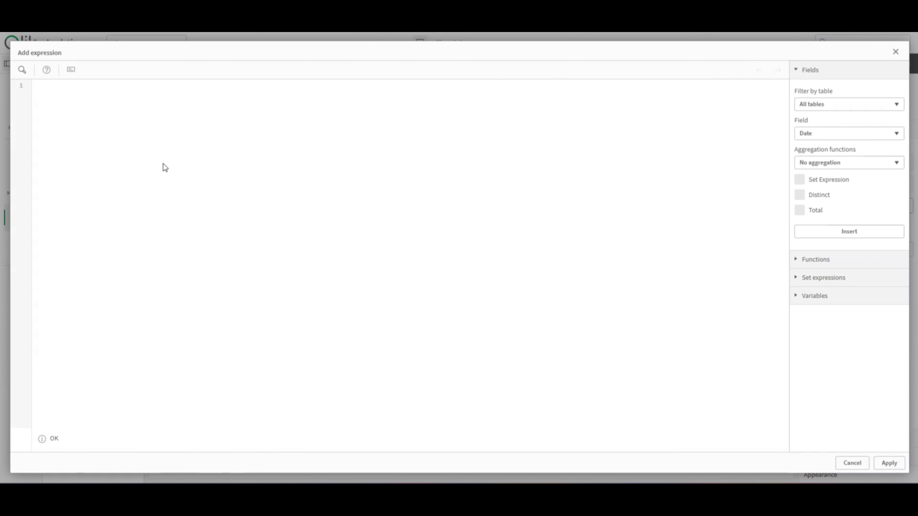
pyautogui.rightClick(107, 104)
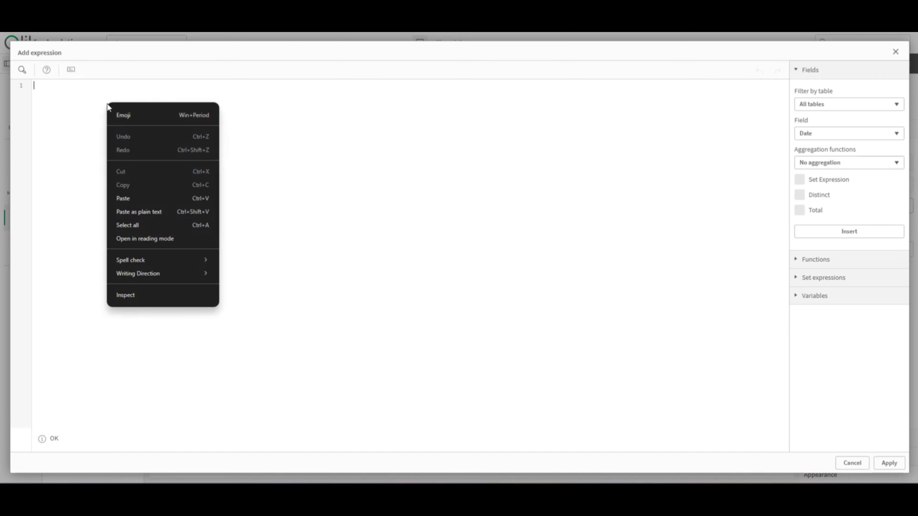
pyautogui.click(132, 200)
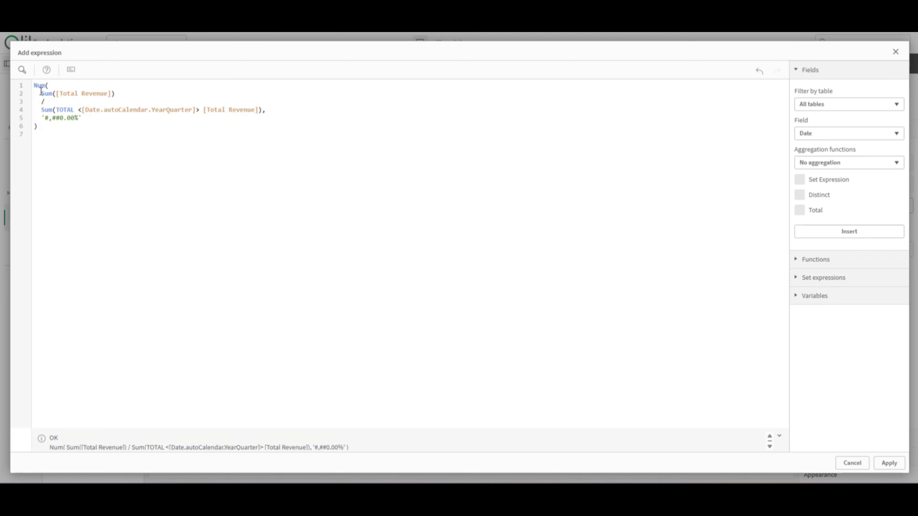
# Step: Examine the Sum([Total Revenue]) numerator in the measure expression
pyautogui.moveTo(38, 94); pyautogui.dragTo(128, 94)
pyautogui.click(122, 95)
pyautogui.click(128, 93)
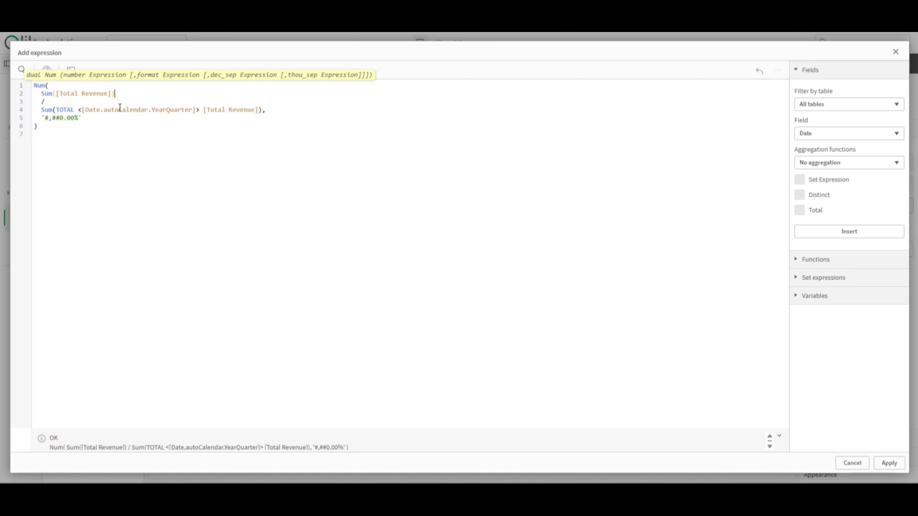
# Step: Write the sample line "beauty products" a few lines below the measure expression, correcting the misspelling
pyautogui.click(77, 169)
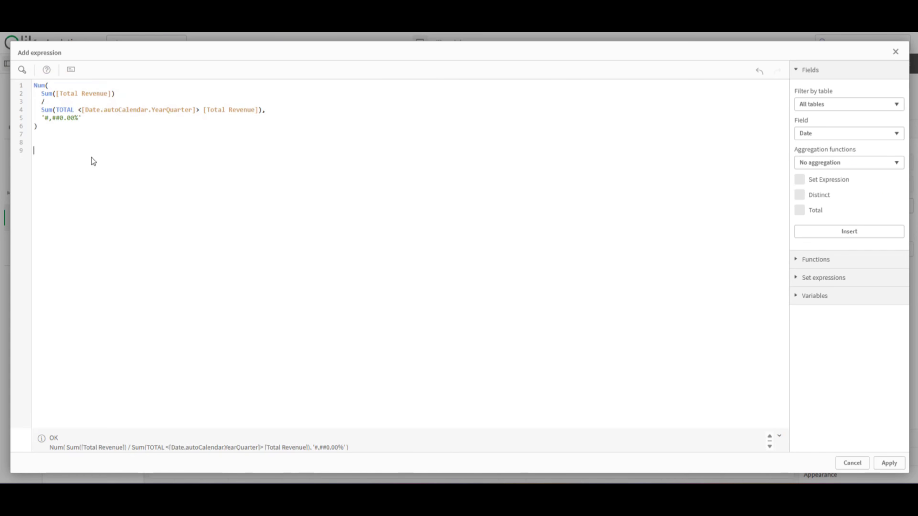
pyautogui.write('bue')
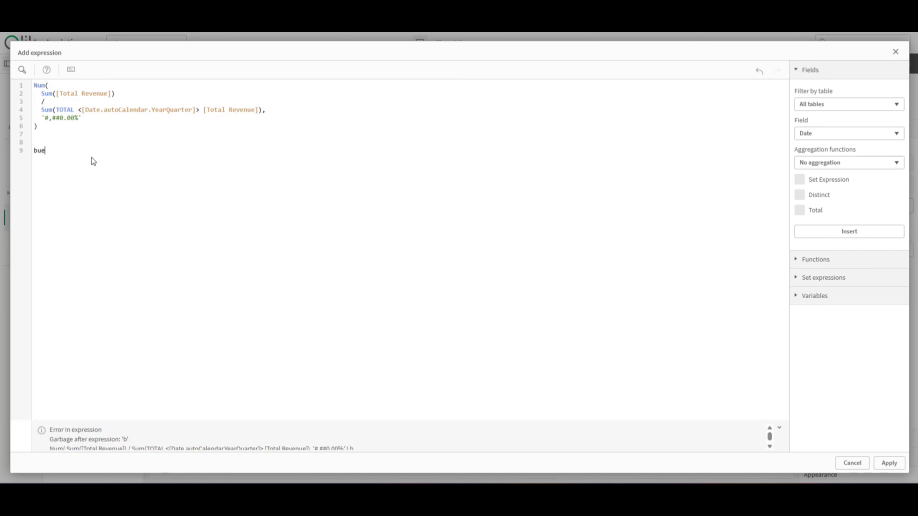
pyautogui.write('aty products')
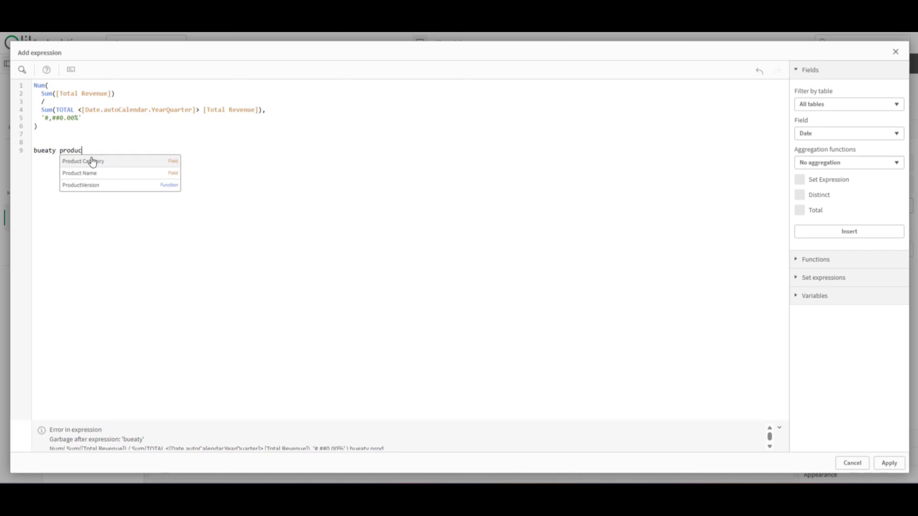
pyautogui.press('BackSpace')
pyautogui.press('BackSpace')
pyautogui.press('BackSpace')
pyautogui.press('BackSpace')
pyautogui.press('BackSpace')
pyautogui.press('BackSpace')
pyautogui.press('BackSpace')
pyautogui.press('BackSpace')
pyautogui.press('BackSpace')
pyautogui.press('BackSpace')
pyautogui.press('BackSpace')
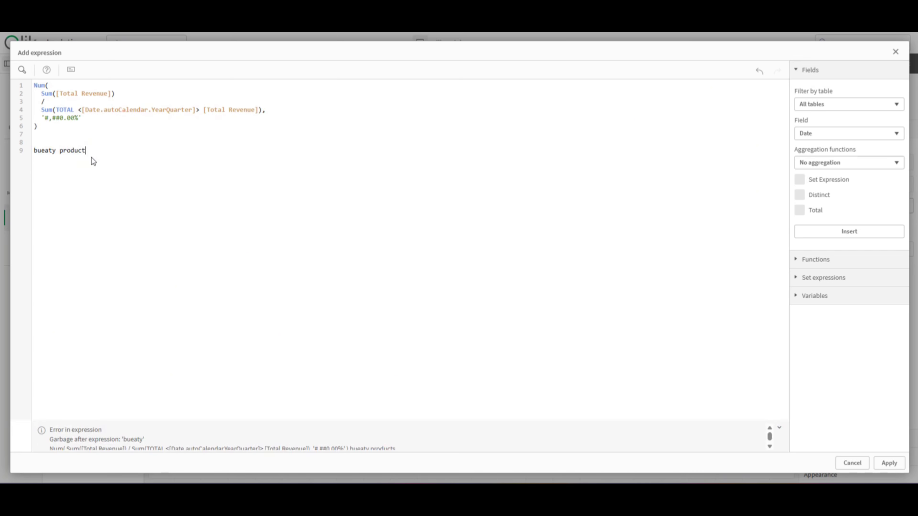
pyautogui.press('BackSpace')
pyautogui.press('BackSpace')
pyautogui.press('BackSpace')
pyautogui.write('e')
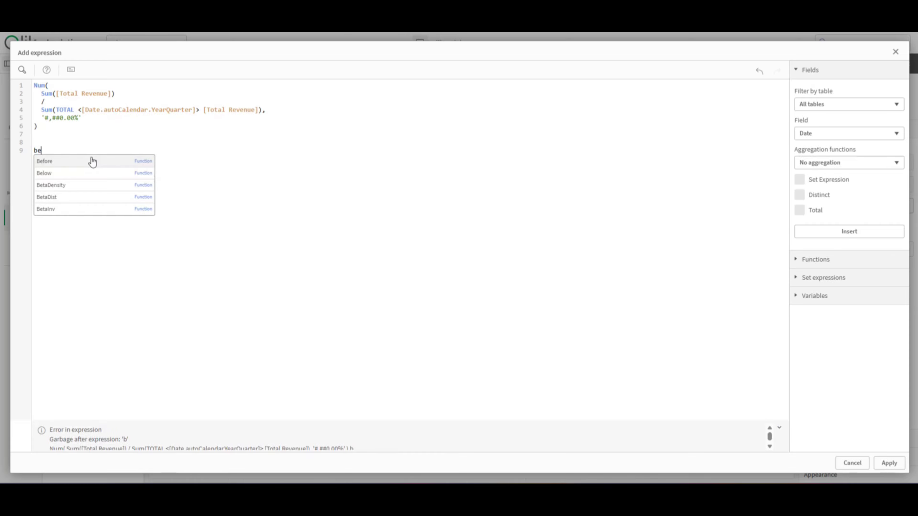
pyautogui.write('auty products')
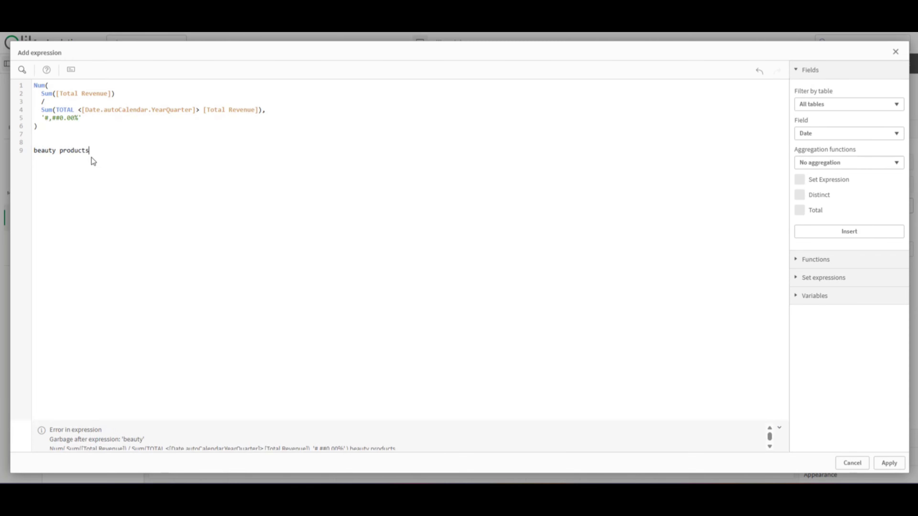
# Step: Add sample lines for sports and home appliances under beauty products, completing the last as "home appliances ---> 50 2024 Q1"
pyautogui.press('Return')
pyautogui.write('sports')
pyautogui.press('Return')
pyautogui.write('home applean')
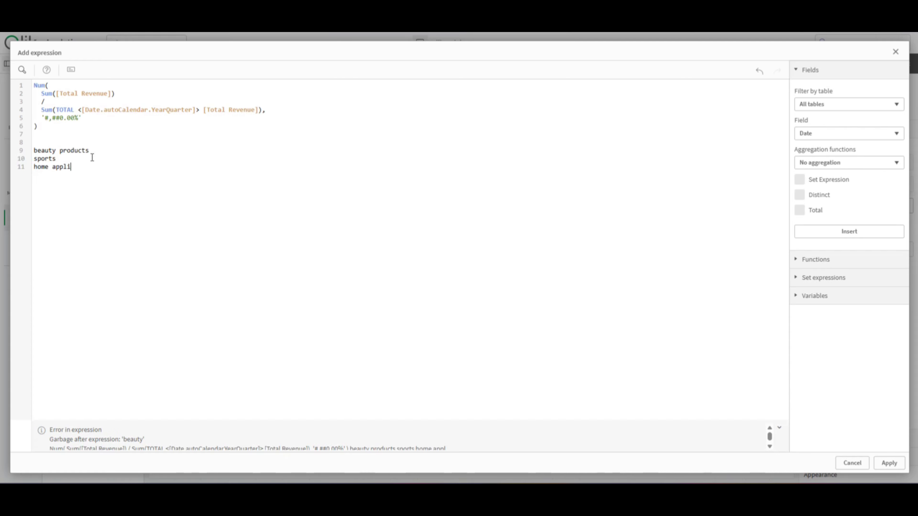
pyautogui.press('BackSpace')
pyautogui.press('BackSpace')
pyautogui.press('BackSpace')
pyautogui.write('iances ---')
pyautogui.write('> 2024 Q1')
pyautogui.press('BackSpace')
pyautogui.write('1')
pyautogui.click(112, 168)
pyautogui.write('50')
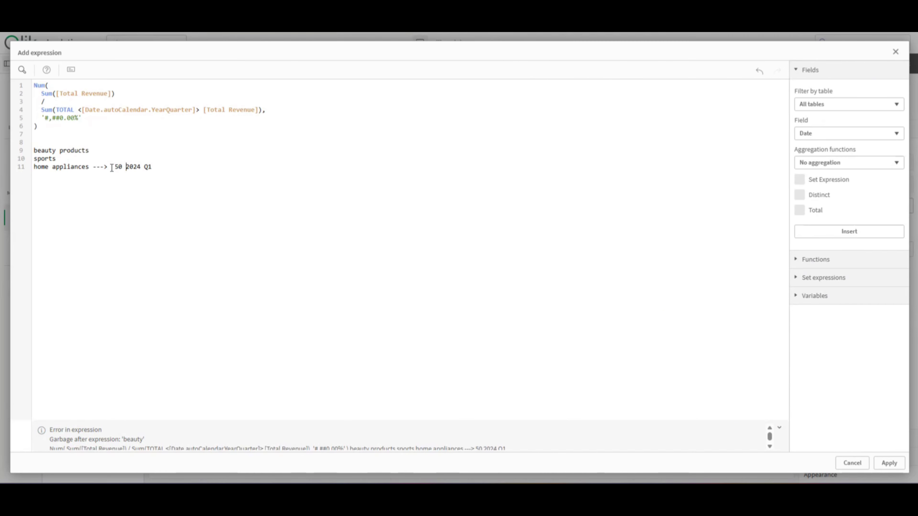
# Step: Complete the sample lines with "---> 60 2024 Q1" for sports and "---> 30 2024 Q1" for beauty products
pyautogui.click(105, 160)
pyautogui.write('---> 60 2024 Q1')
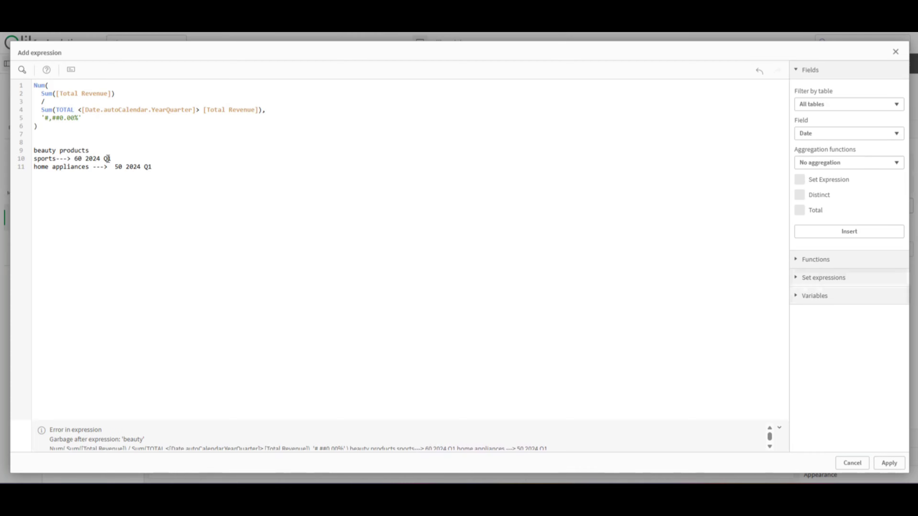
pyautogui.click(108, 151)
pyautogui.write('---> 30 ')
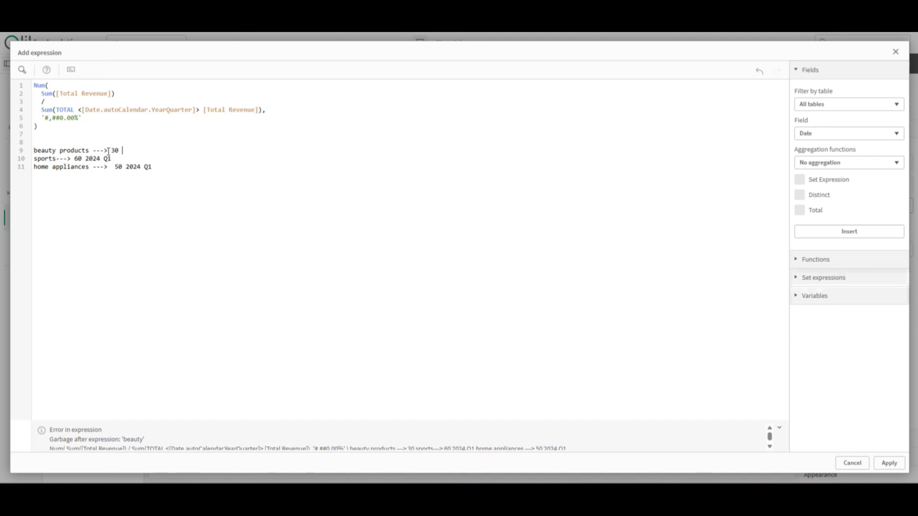
pyautogui.write('2024 Q1')
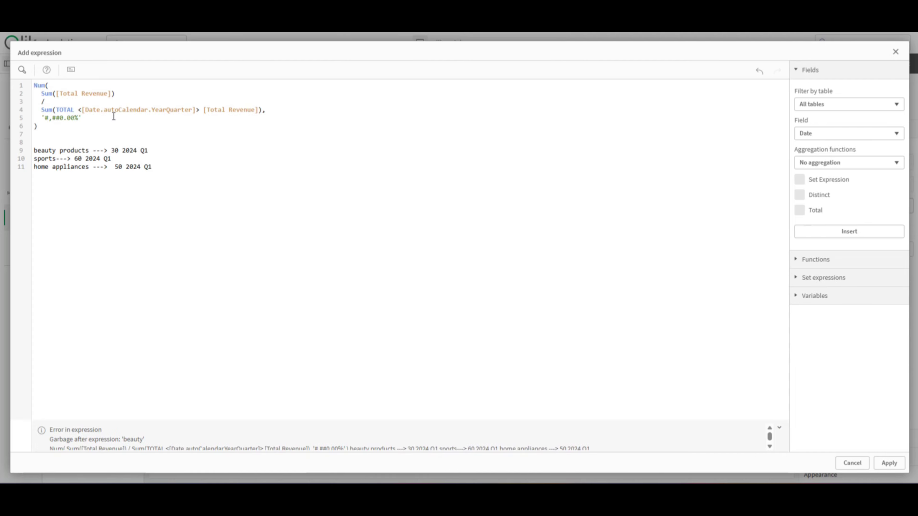
# Step: Copy the three sample lines and paste them as a second block below the first
pyautogui.click(169, 170)
pyautogui.press('Return')
pyautogui.moveTo(169, 169); pyautogui.dragTo(30, 154)
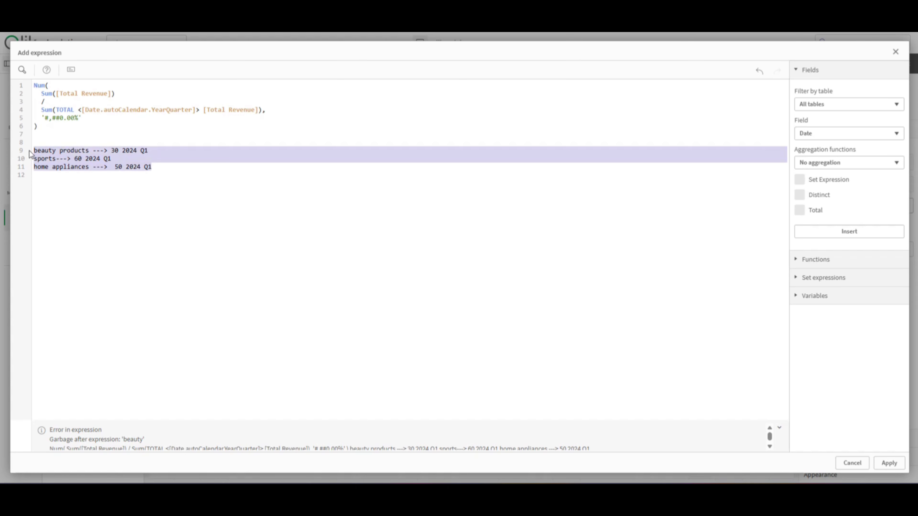
pyautogui.rightClick(56, 152)
pyautogui.click(96, 204)
pyautogui.click(182, 170)
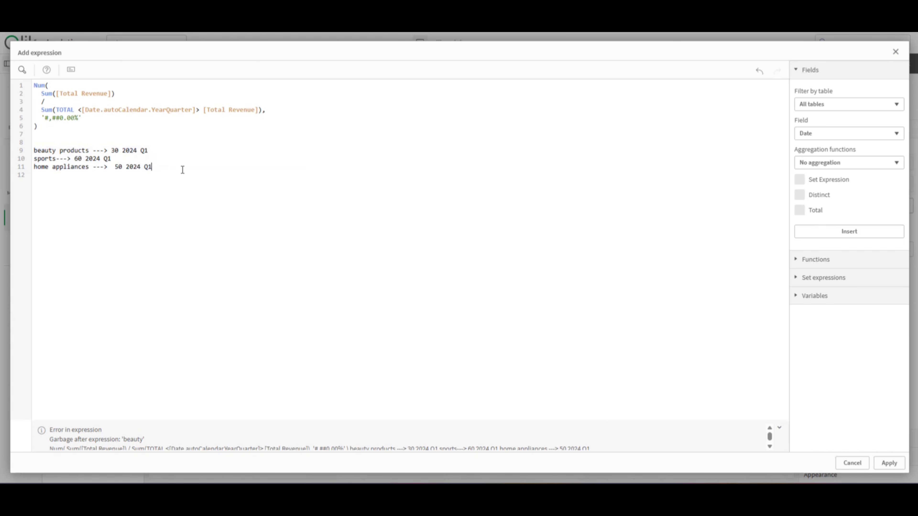
pyautogui.press('Return')
pyautogui.hotkey('ctrl', 'v')
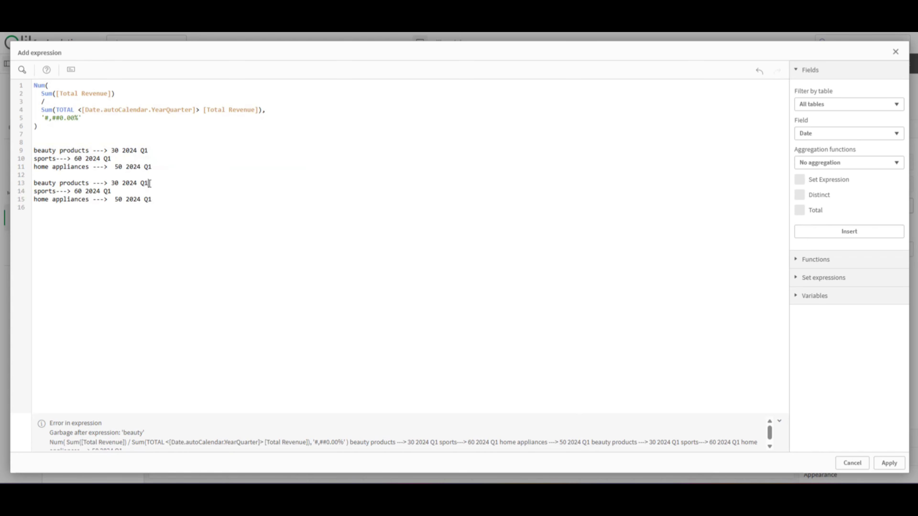
# Step: Change the quarter to Q2 in all three lines of the copied block
pyautogui.press('BackSpace')
pyautogui.write('2')
pyautogui.click(127, 191)
pyautogui.press('BackSpace')
pyautogui.write('2')
pyautogui.click(158, 202)
pyautogui.press('BackSpace')
pyautogui.write('2')
# Step: Set the second block's sample values to 70 for beauty products and 80 for sports
pyautogui.click(114, 183)
pyautogui.press('BackSpace')
pyautogui.write('7')
pyautogui.click(79, 191)
pyautogui.press('BackSpace')
pyautogui.write('8')
# Step: Compare the revenue ratio in the expression with the first block's beauty products sample value
pyautogui.click(82, 93)
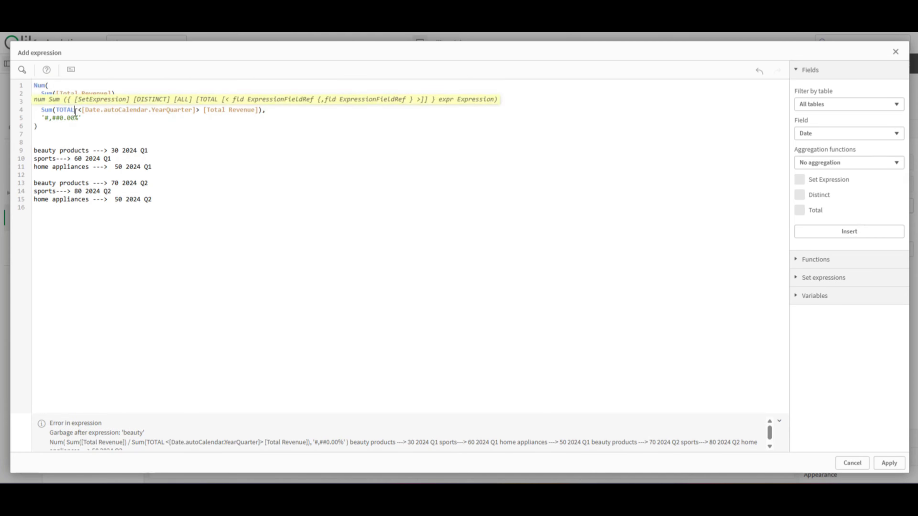
pyautogui.moveTo(284, 110); pyautogui.dragTo(41, 94)
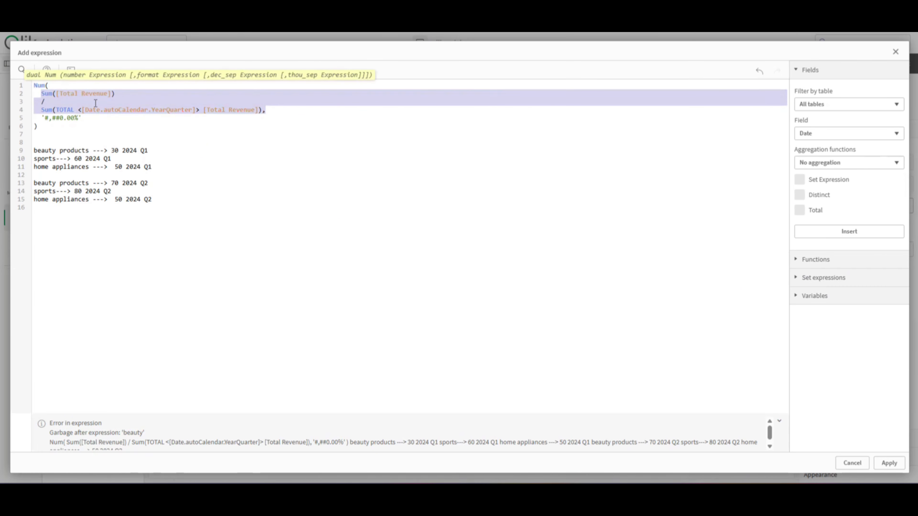
pyautogui.doubleClick(115, 149)
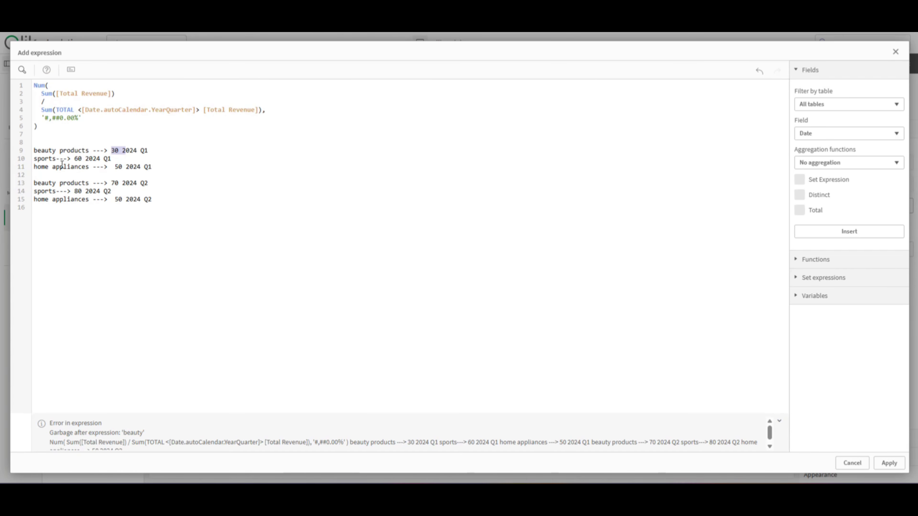
# Step: Append the share calculations 30/150 to the Q1 beauty products line and 70/200 to the Q2 one
pyautogui.click(216, 150)
pyautogui.write('30')
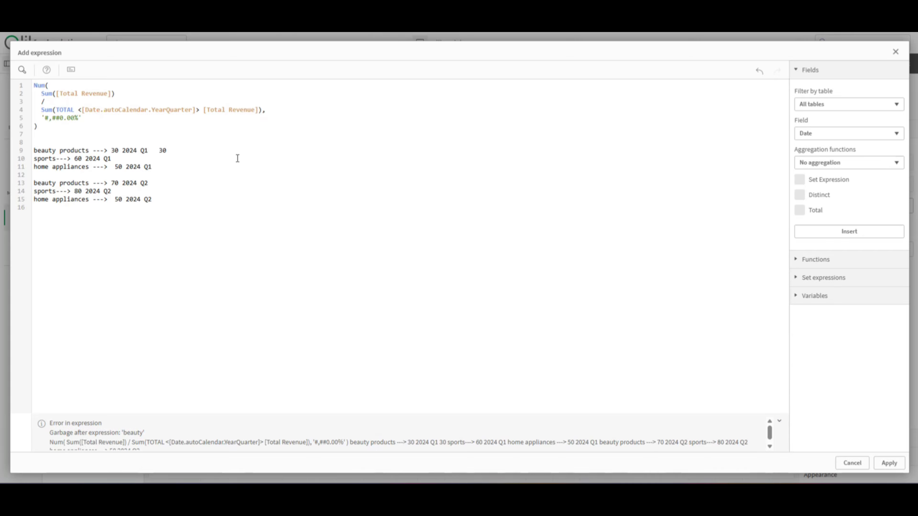
pyautogui.write('/')
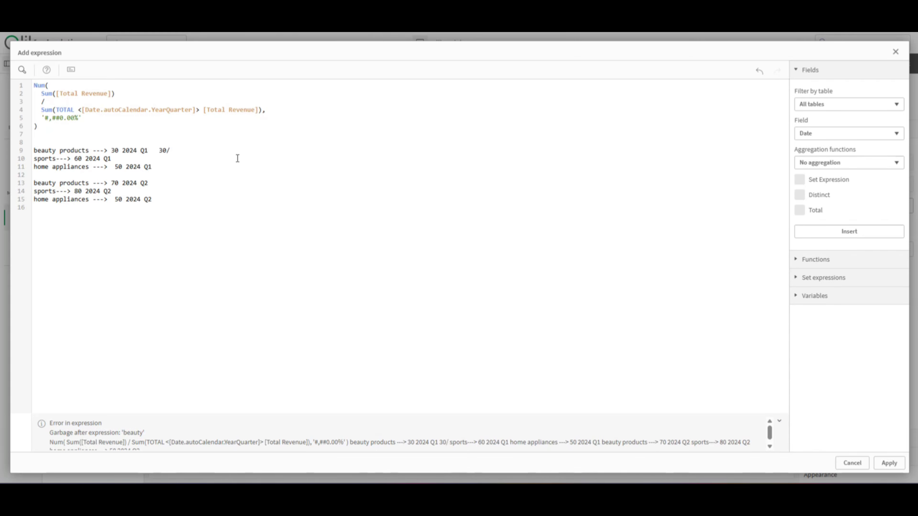
pyautogui.write('150')
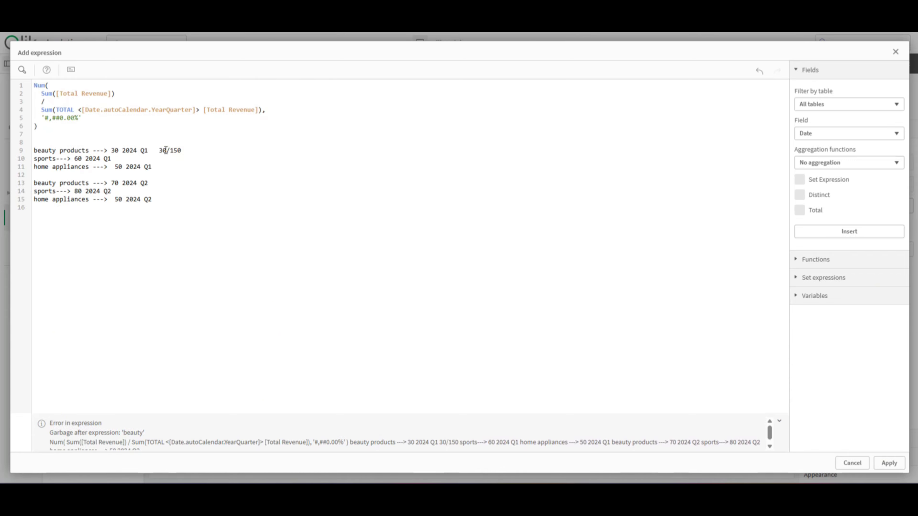
pyautogui.moveTo(182, 150); pyautogui.dragTo(159, 150)
pyautogui.click(177, 185)
pyautogui.write('70/200')
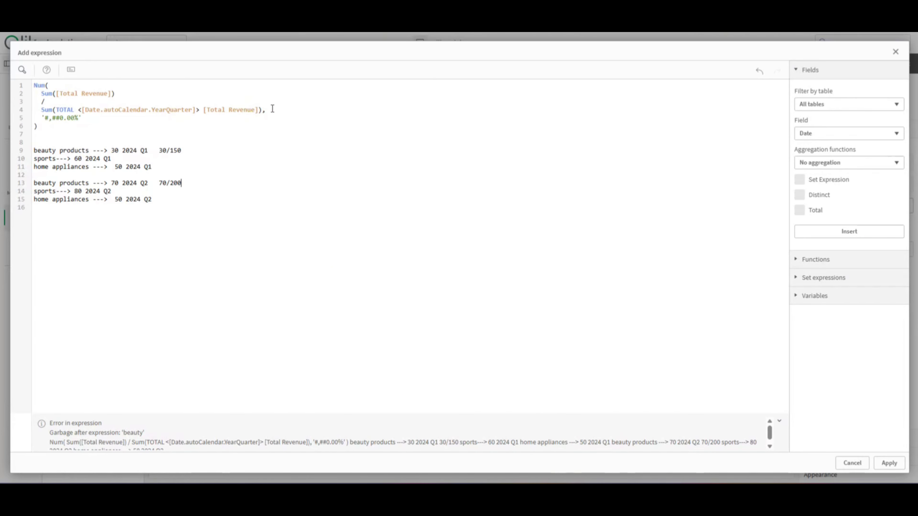
# Step: Examine the denominator's TOTAL qualifier and YearQuarter field against the quarters in the sample lines
pyautogui.moveTo(274, 109); pyautogui.dragTo(198, 104)
pyautogui.click(75, 109)
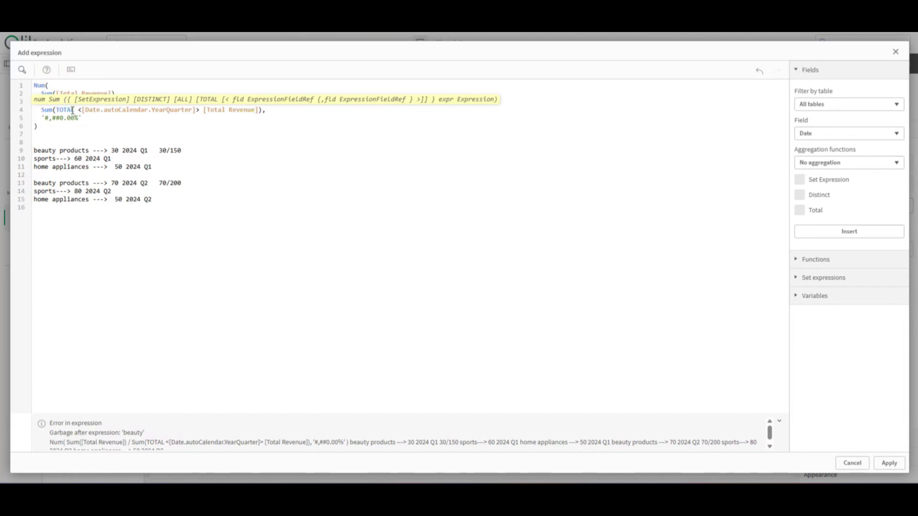
pyautogui.moveTo(74, 111); pyautogui.dragTo(57, 109)
pyautogui.click(75, 109)
pyautogui.click(83, 108)
pyautogui.moveTo(196, 109); pyautogui.dragTo(83, 109)
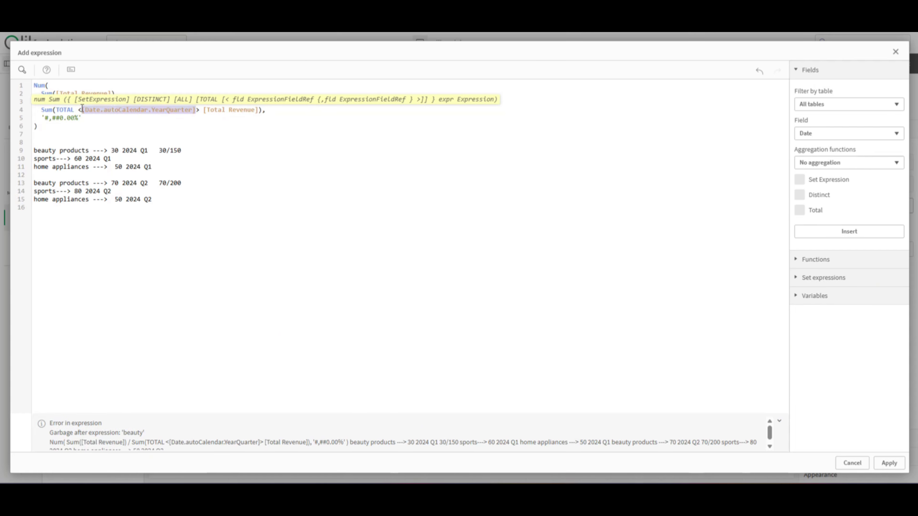
pyautogui.click(133, 112)
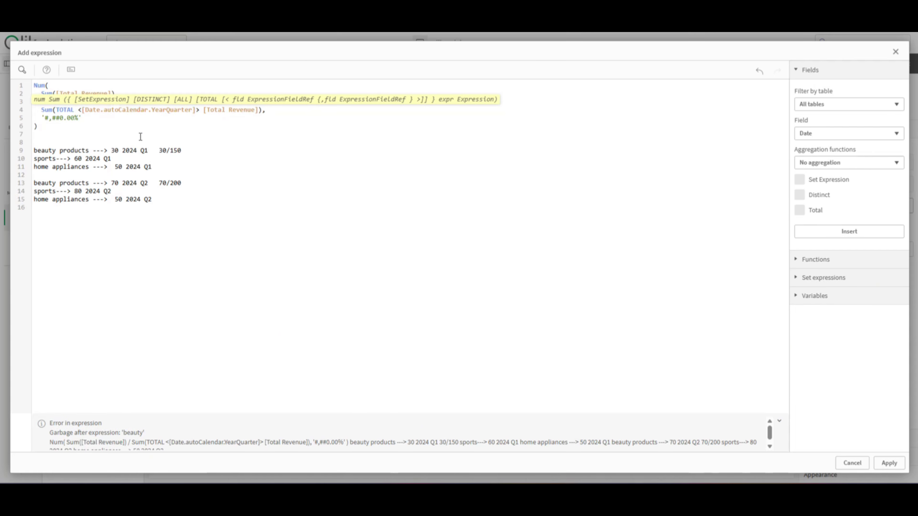
pyautogui.doubleClick(145, 151)
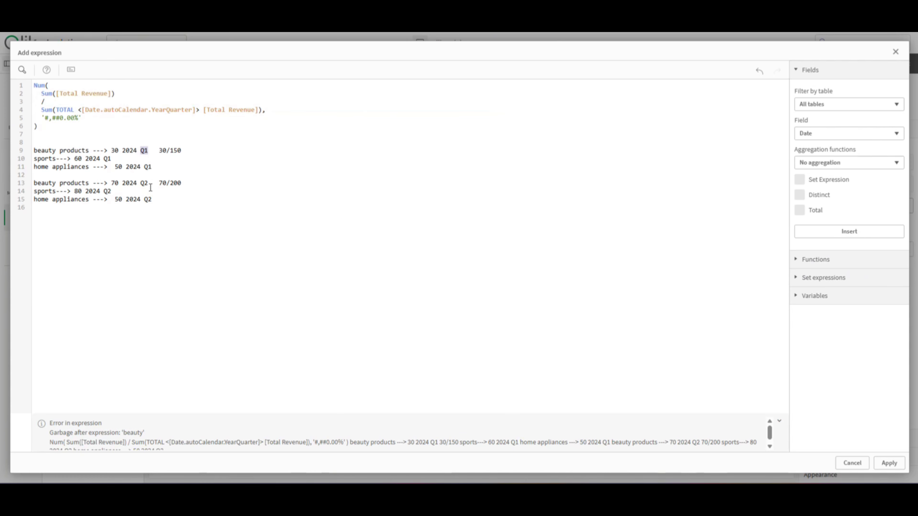
pyautogui.moveTo(151, 183); pyautogui.dragTo(142, 183)
pyautogui.click(206, 143)
# Step: Append the sample result "0.47---47%" after 30/150 on the Q1 beauty products line
pyautogui.click(189, 151)
pyautogui.write('0.')
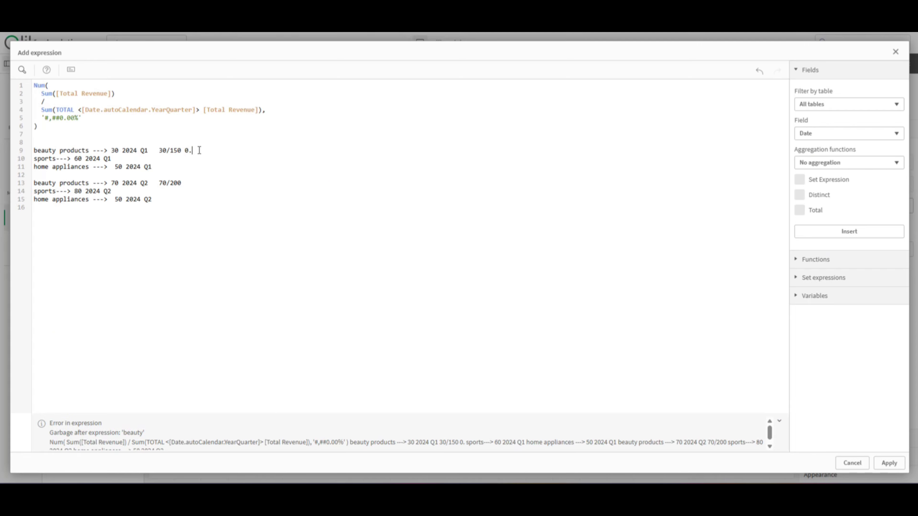
pyautogui.write('47')
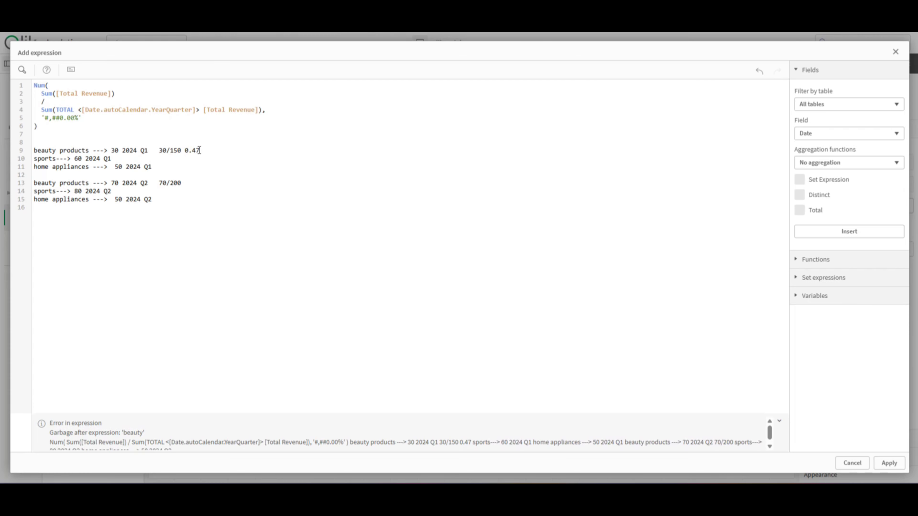
pyautogui.write('---')
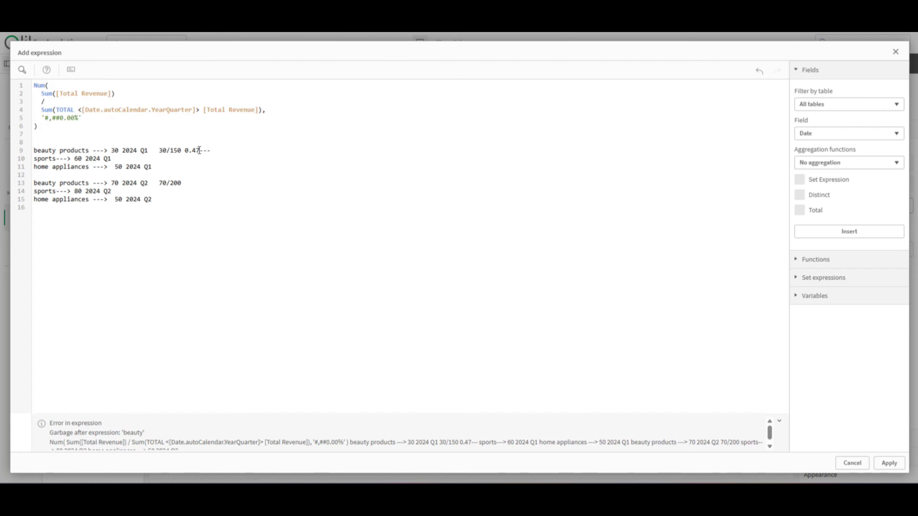
pyautogui.write('45')
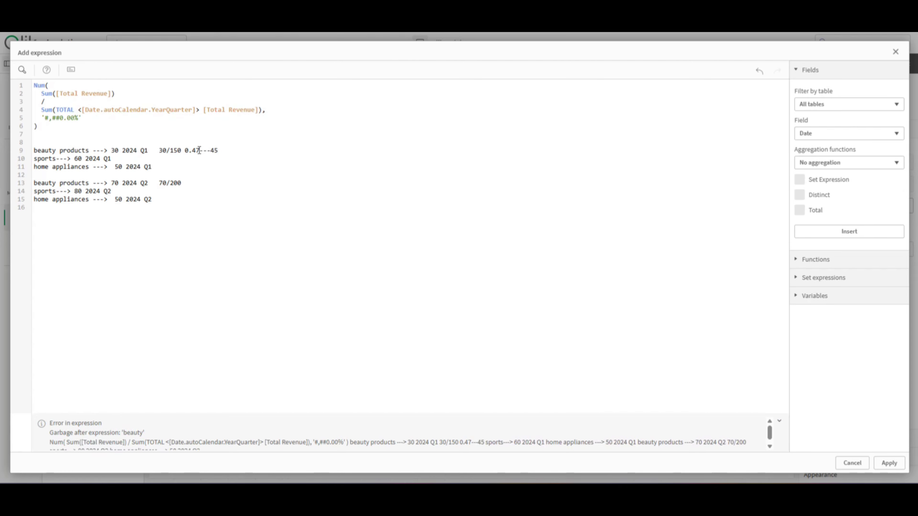
pyautogui.press('BackSpace')
pyautogui.write('7%')
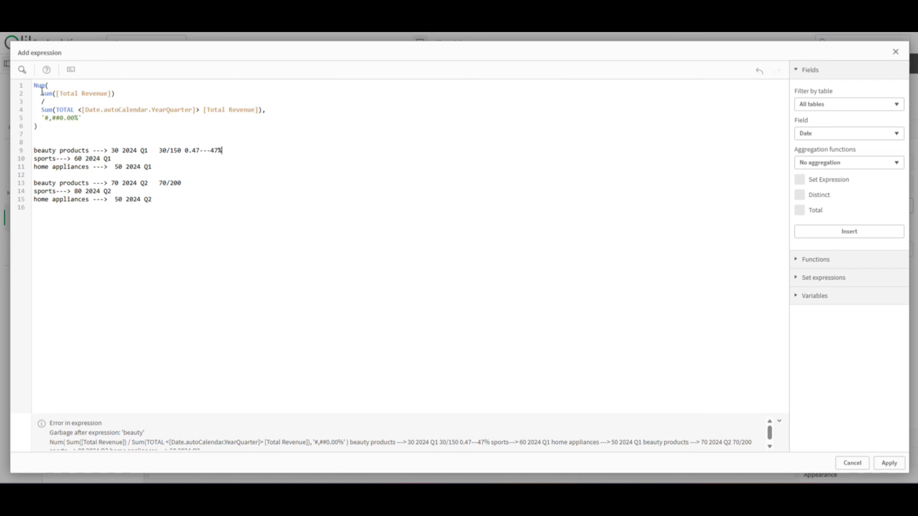
# Step: Review the numerator and denominator of the measure together with the sample percentage
pyautogui.moveTo(42, 92); pyautogui.dragTo(260, 111)
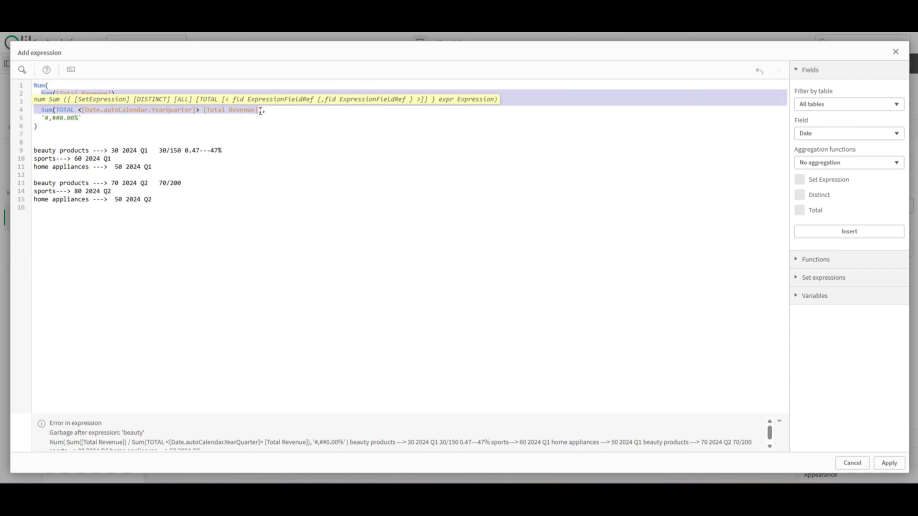
pyautogui.click(252, 118)
pyautogui.click(132, 97)
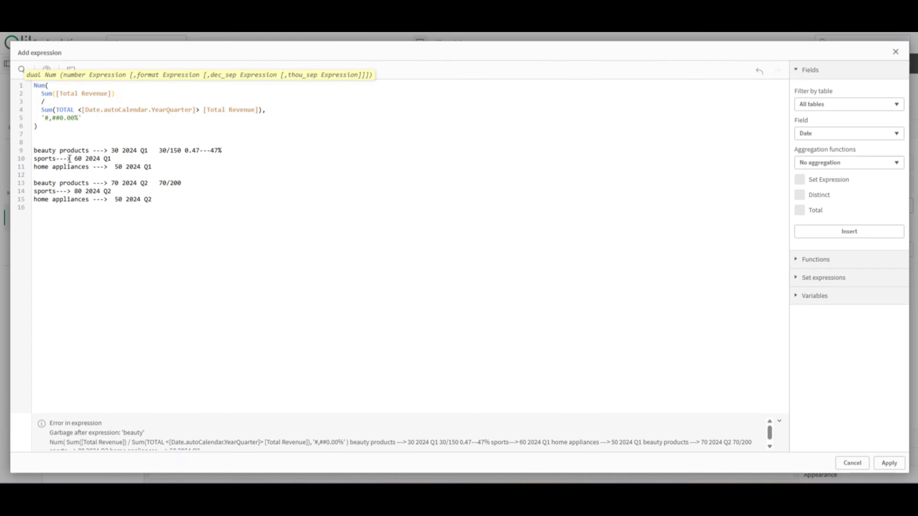
pyautogui.click(176, 144)
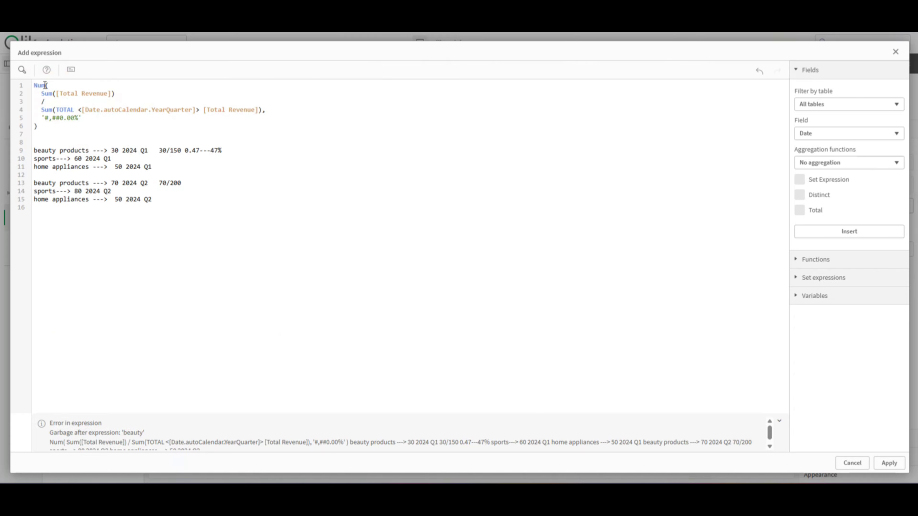
pyautogui.moveTo(227, 151)
pyautogui.mouseDown()
pyautogui.moveTo(197, 150)
pyautogui.moveTo(212, 151)
pyautogui.mouseUp()
# Step: Delete both blocks of sample lines below the measure expression
pyautogui.click(225, 152)
pyautogui.moveTo(183, 209); pyautogui.dragTo(23, 152)
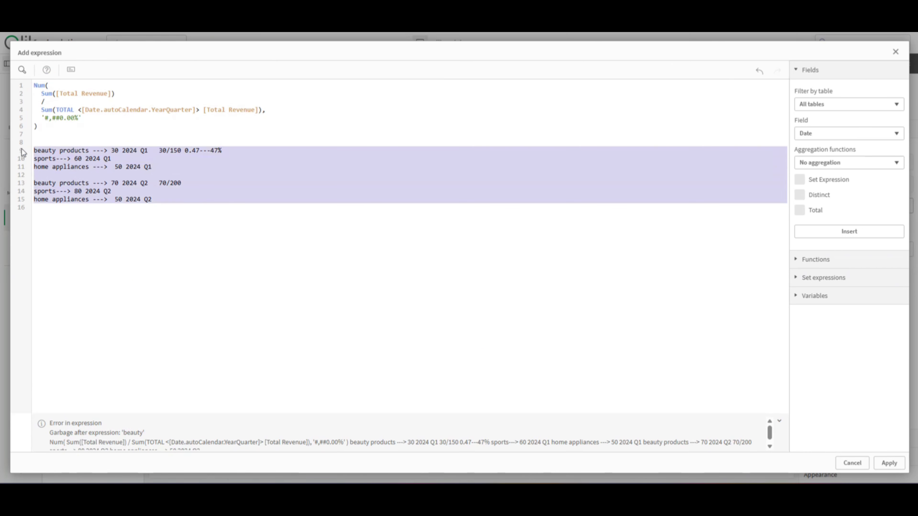
pyautogui.press('BackSpace')
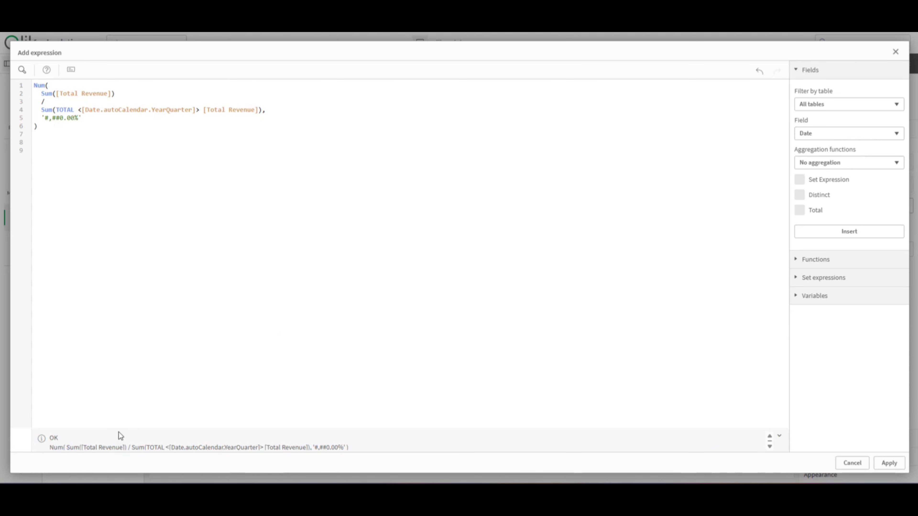
pyautogui.click(40, 141)
pyautogui.write('be')
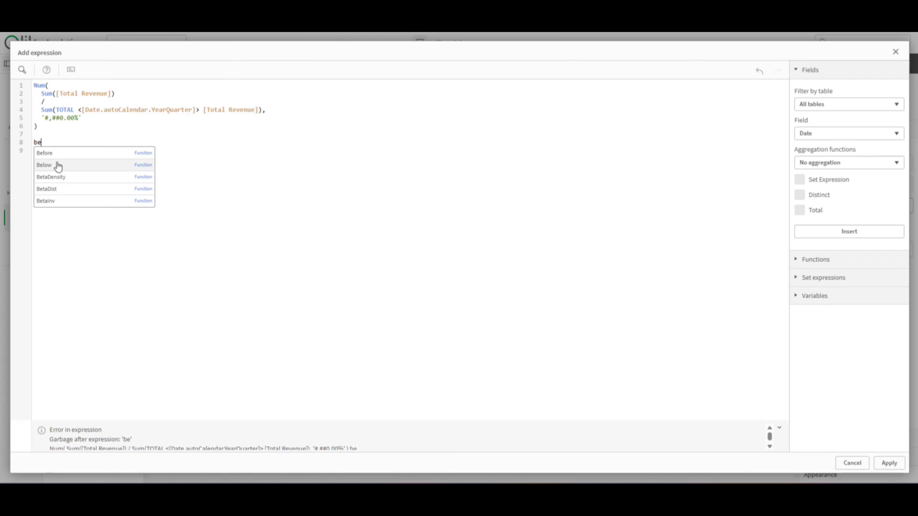
pyautogui.press('BackSpace')
pyautogui.write('eau')
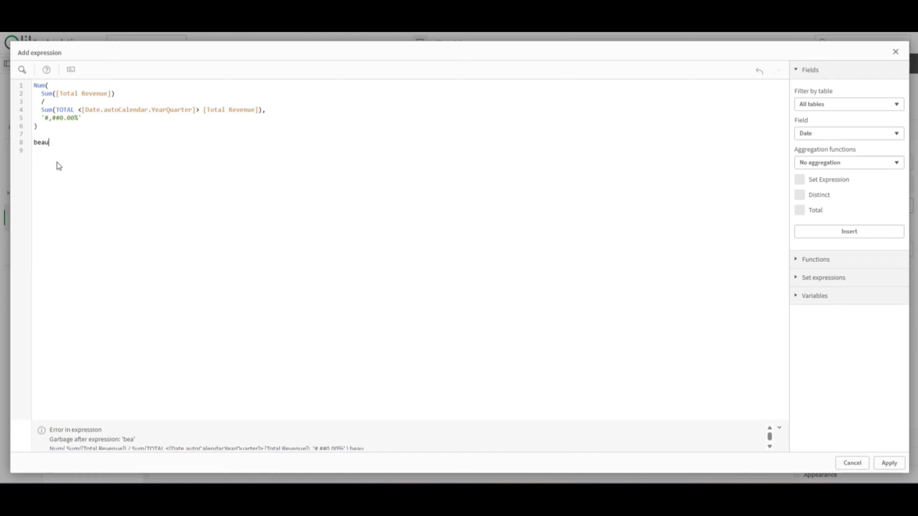
pyautogui.write('sold')
pyautogui.moveTo(98, 168); pyautogui.dragTo(27, 58)
pyautogui.click(87, 197)
pyautogui.scroll(-1, 248, 448)
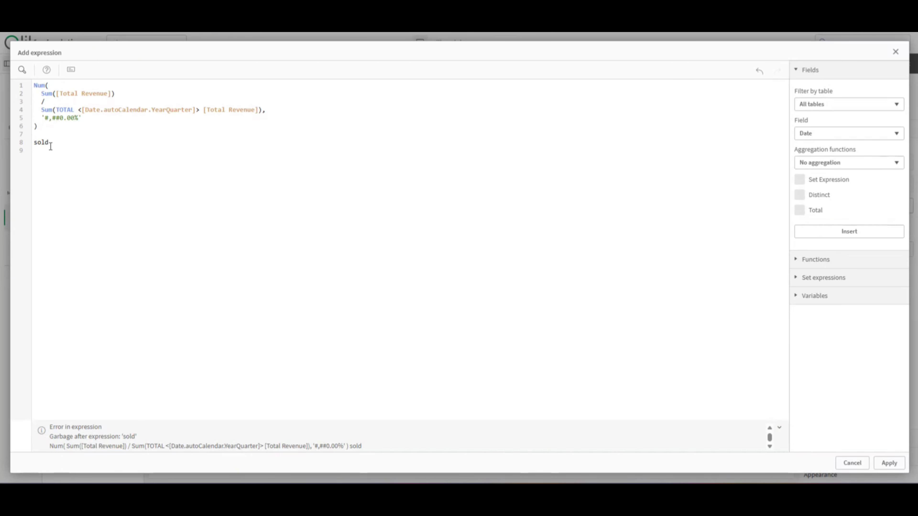
pyautogui.press('BackSpace')
pyautogui.press('BackSpace')
pyautogui.press('BackSpace')
pyautogui.press('BackSpace')
# Step: Apply the revenue share expression as the table's measure column and view the sheet outside edit mode
pyautogui.click(889, 463)
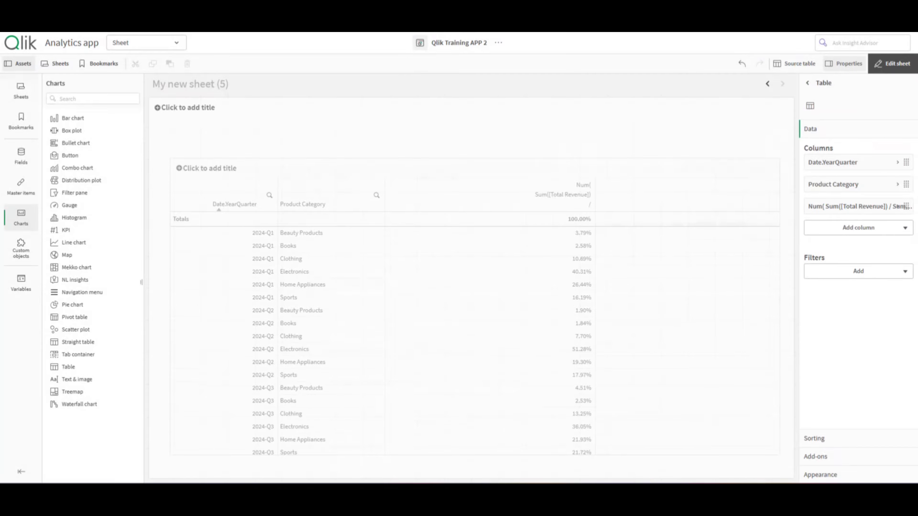
pyautogui.click(884, 63)
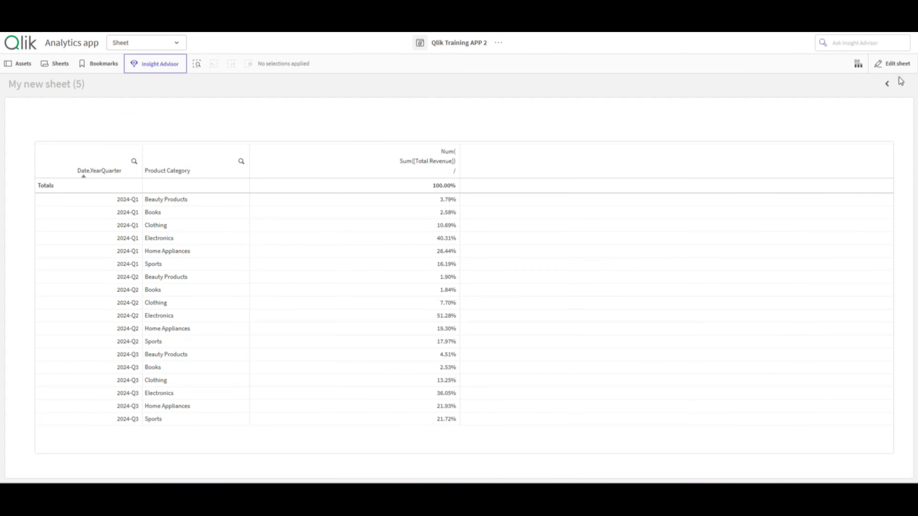
# Step: Label the revenue share column "% Sales" and view the table outside edit mode
pyautogui.click(893, 65)
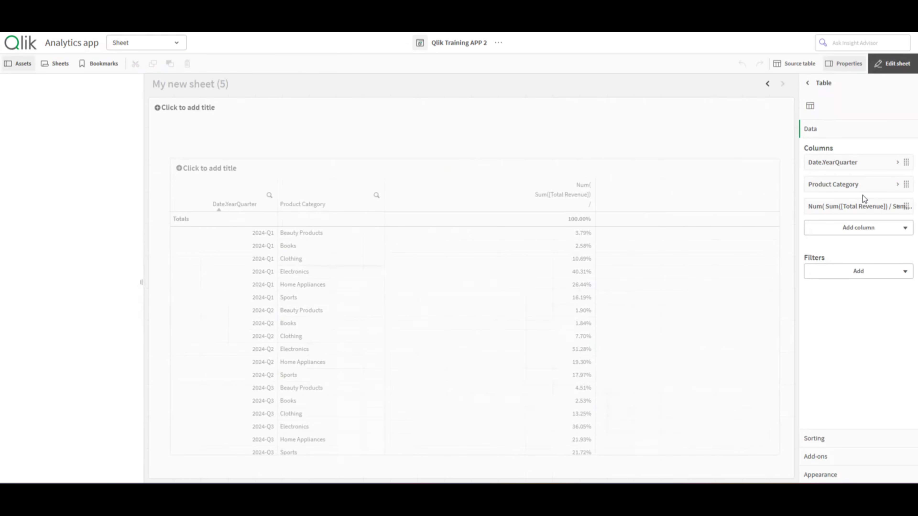
pyautogui.click(862, 206)
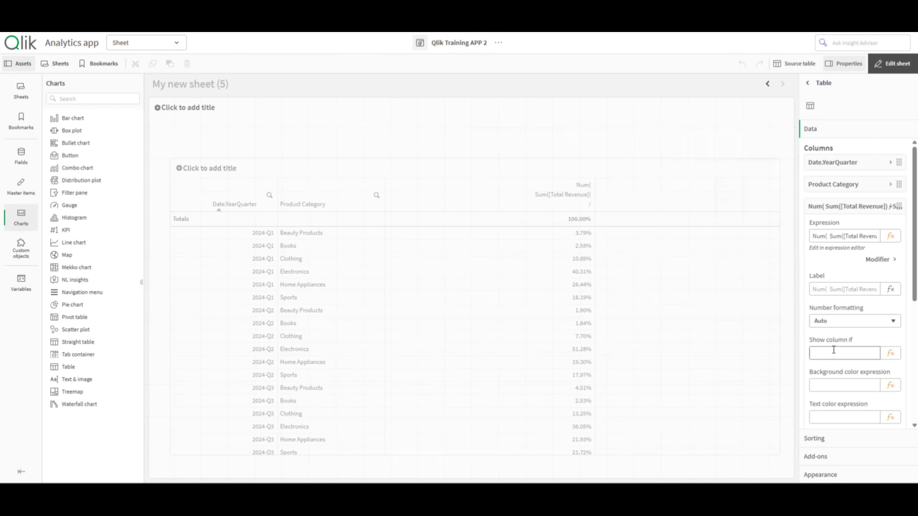
pyautogui.click(821, 290)
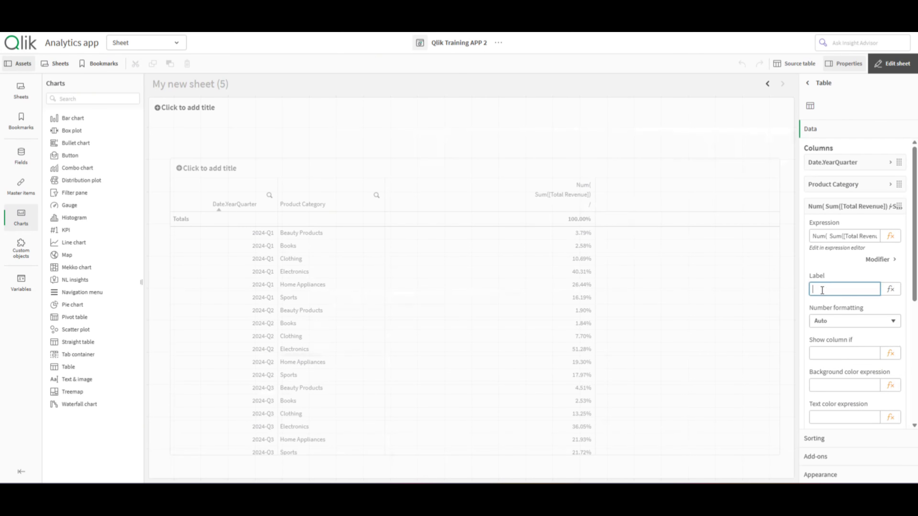
pyautogui.write('% Sales')
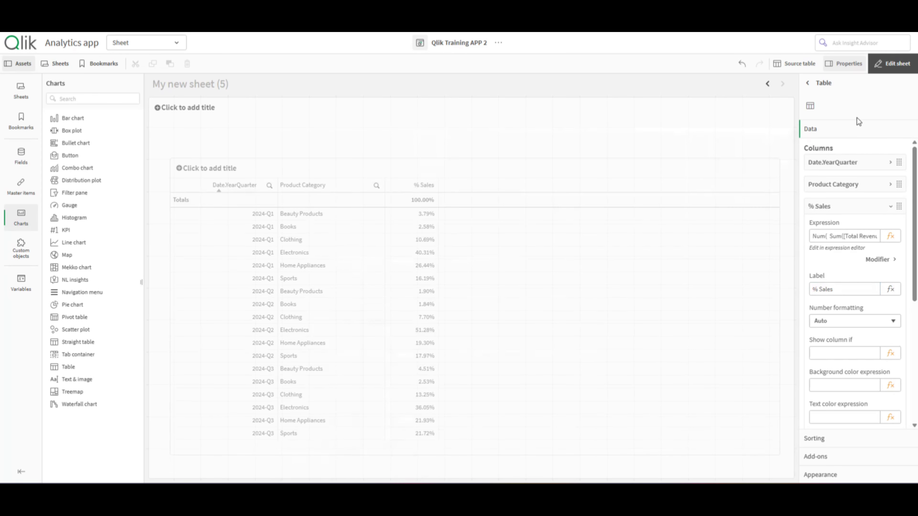
pyautogui.click(892, 65)
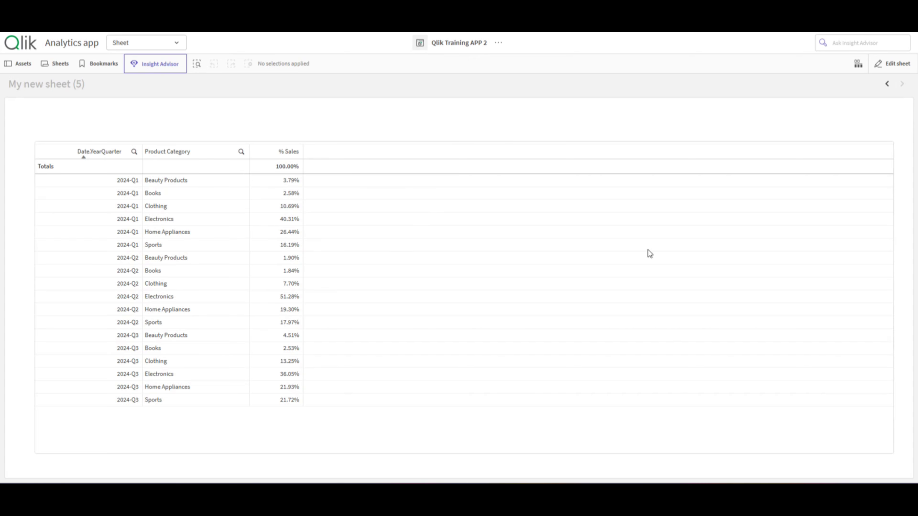
# Step: Add a measure column to the table with the expression Sum ([Total Revenue]) and view the sheet outside edit mode
pyautogui.click(887, 66)
pyautogui.click(819, 211)
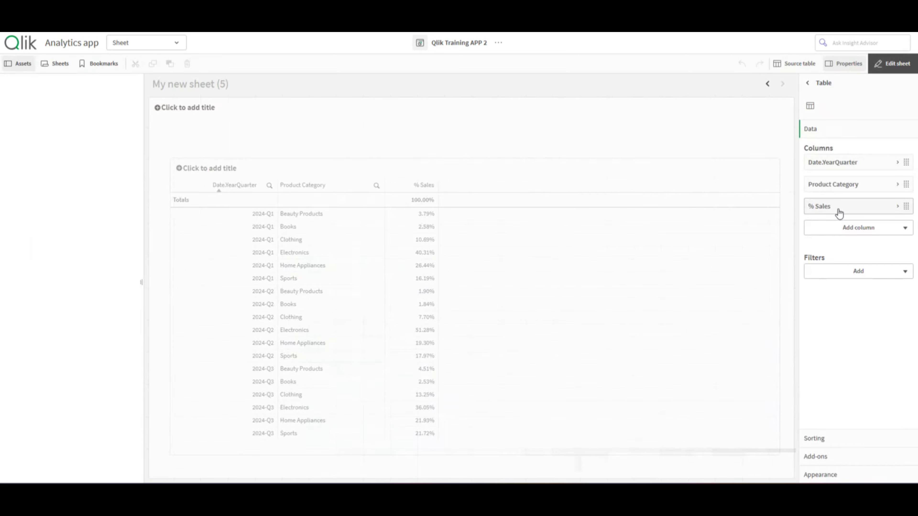
pyautogui.click(849, 228)
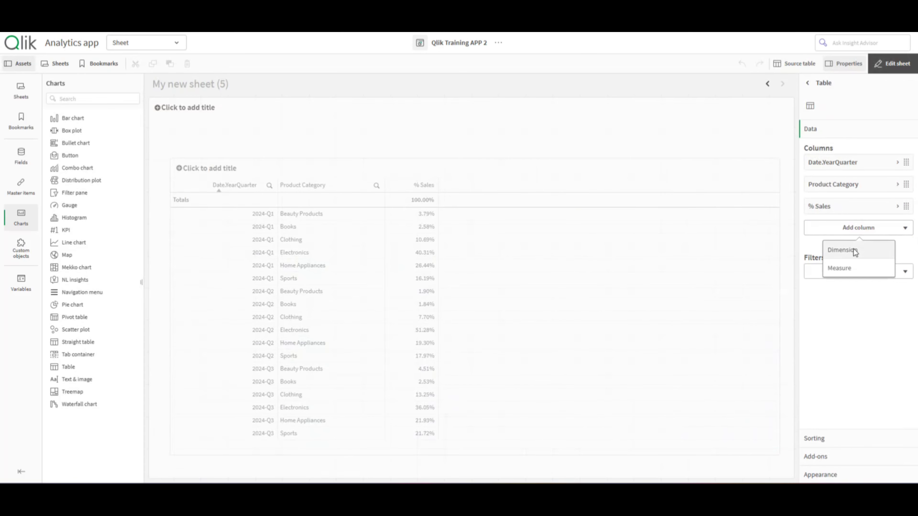
pyautogui.click(847, 268)
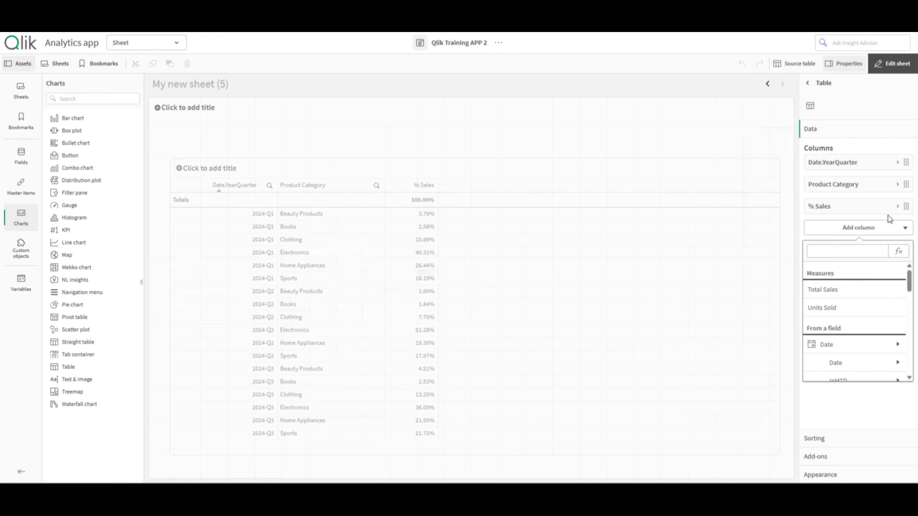
pyautogui.click(899, 252)
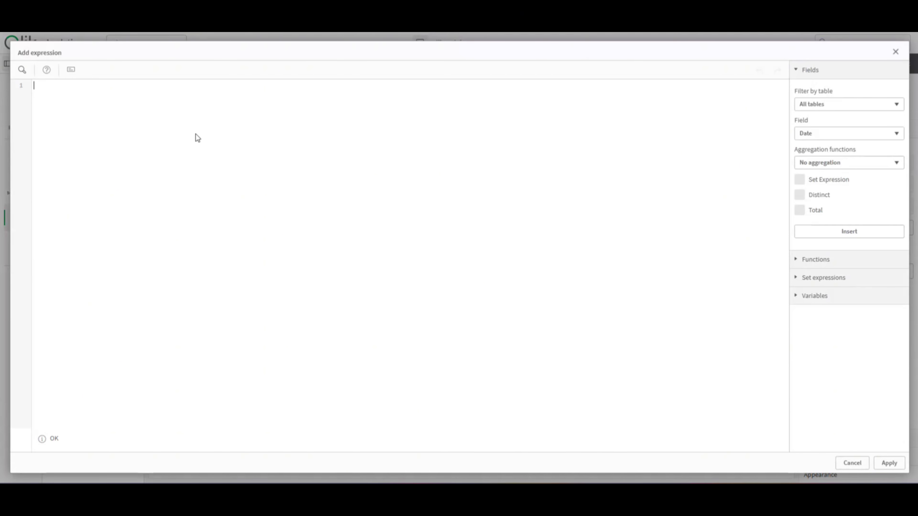
pyautogui.write('Sum')
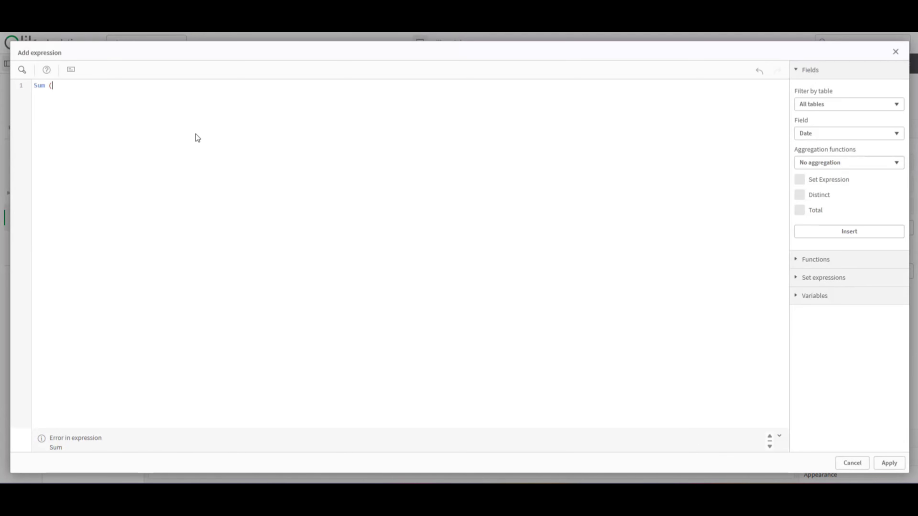
pyautogui.write(' (')
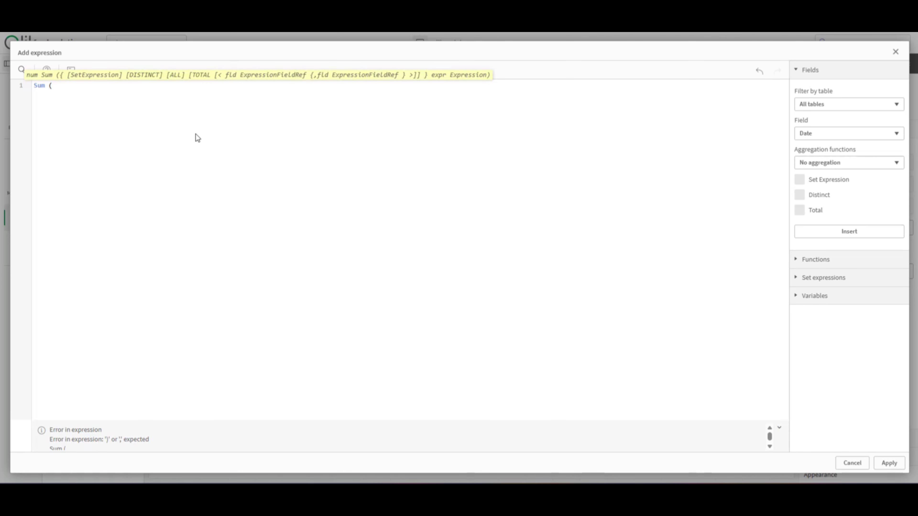
pyautogui.write('to')
pyautogui.click(152, 133)
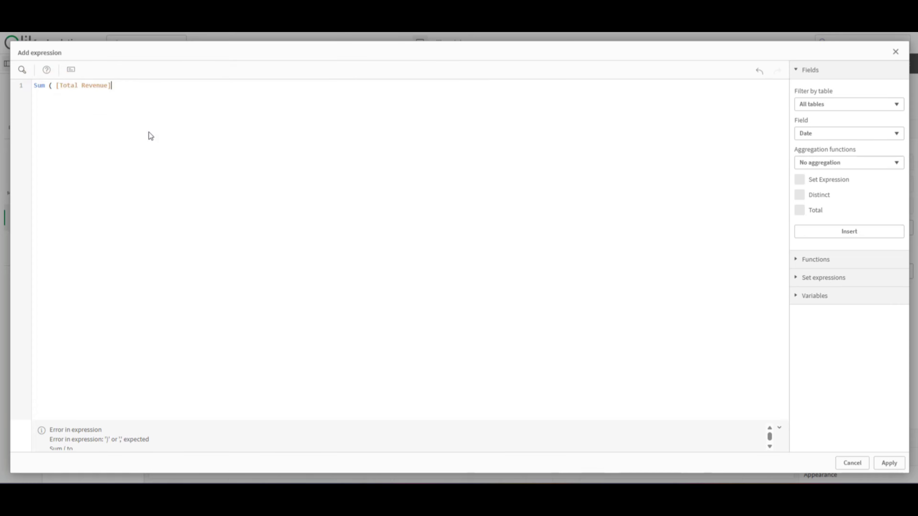
pyautogui.write(')')
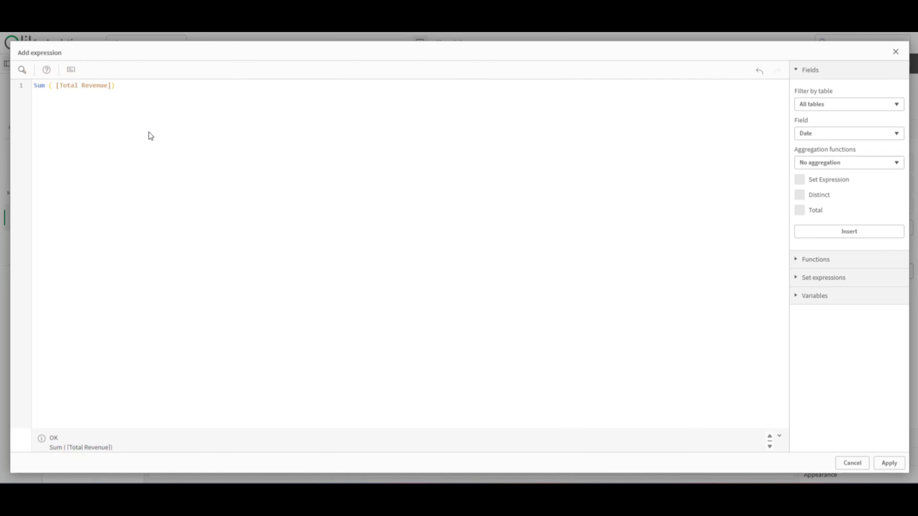
pyautogui.click(888, 463)
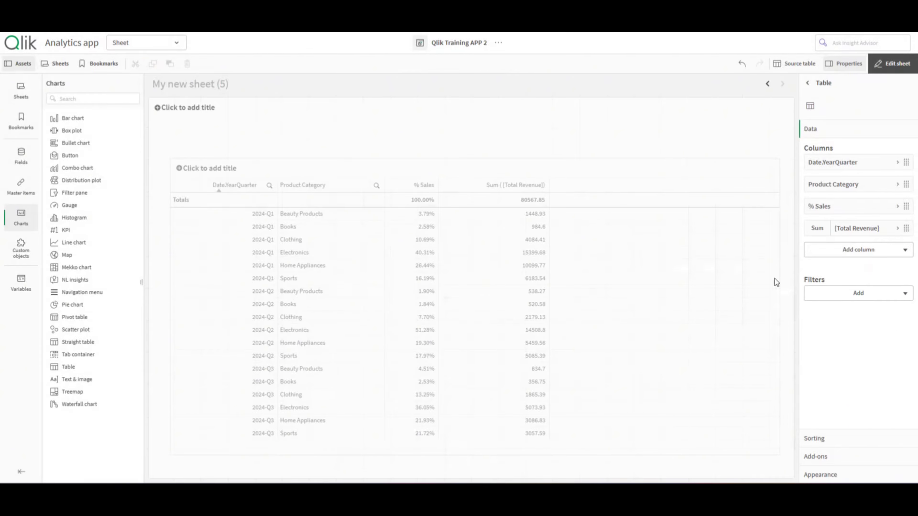
pyautogui.click(886, 64)
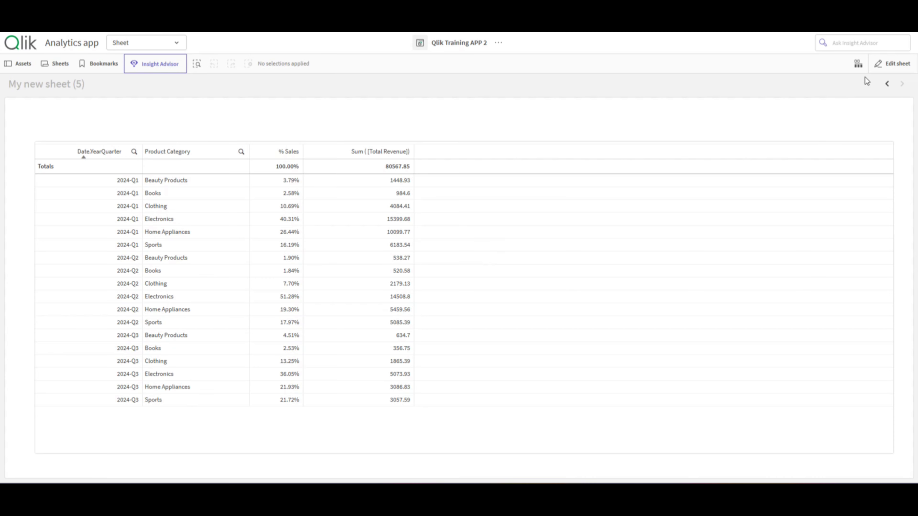
# Step: Replace the Sum column's expression with Num(Sum([Total Revenue]), '£#,##0') and view the table outside edit mode
pyautogui.click(890, 68)
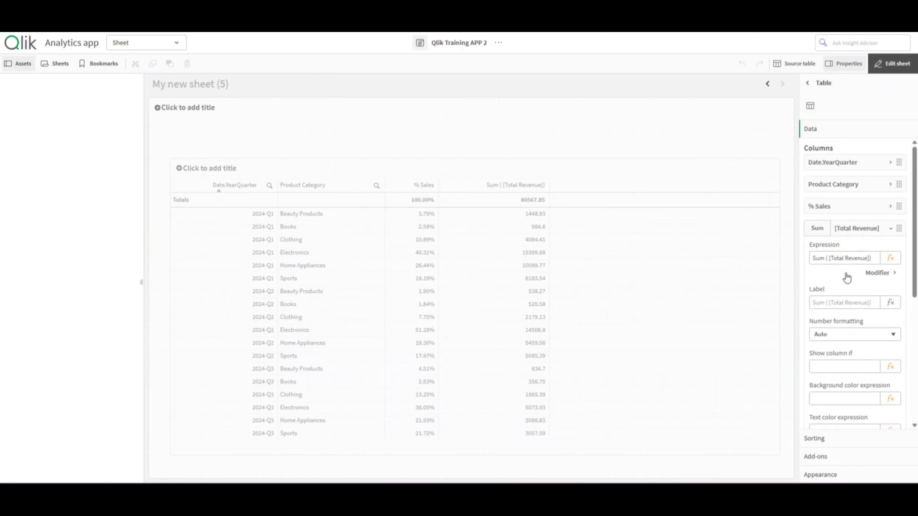
pyautogui.click(889, 260)
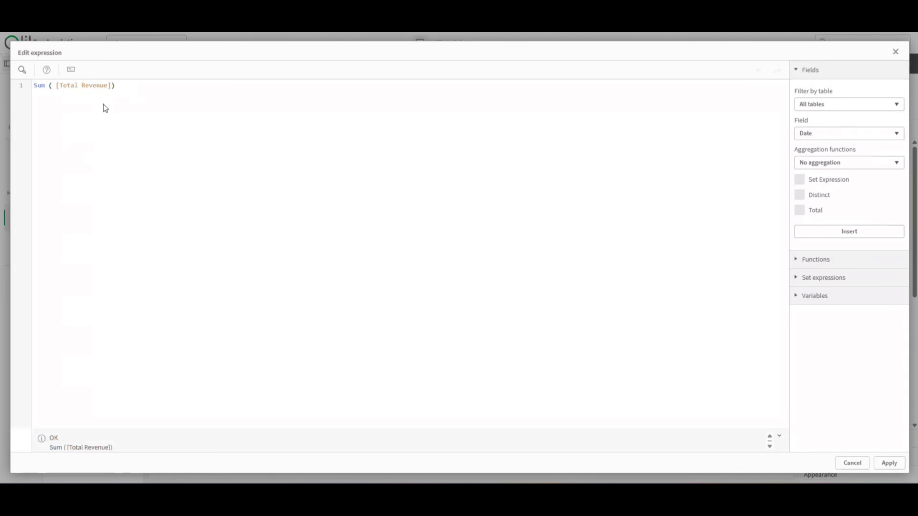
pyautogui.click(57, 86)
pyautogui.press('BackSpace')
pyautogui.click(115, 86)
pyautogui.moveTo(105, 86); pyautogui.dragTo(11, 91)
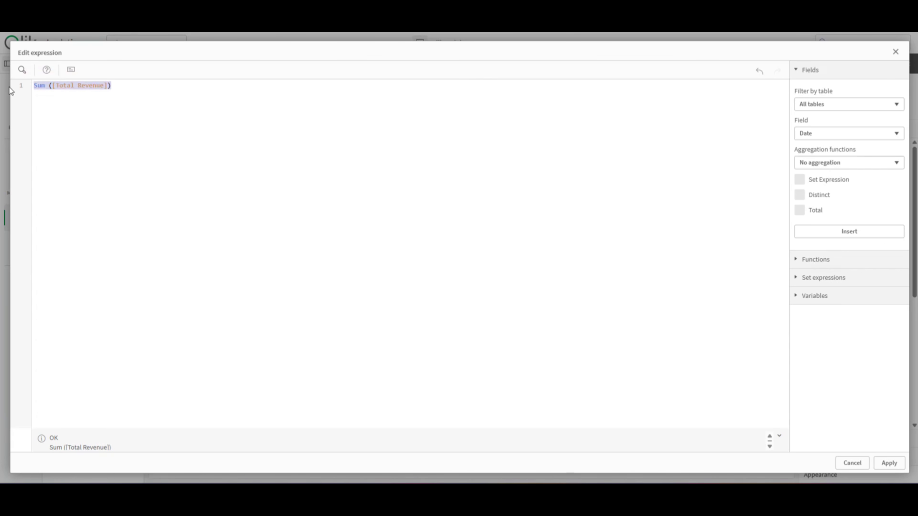
pyautogui.press('BackSpace')
pyautogui.write("Num(Sum([Total Revenue]), '£#,##0')")
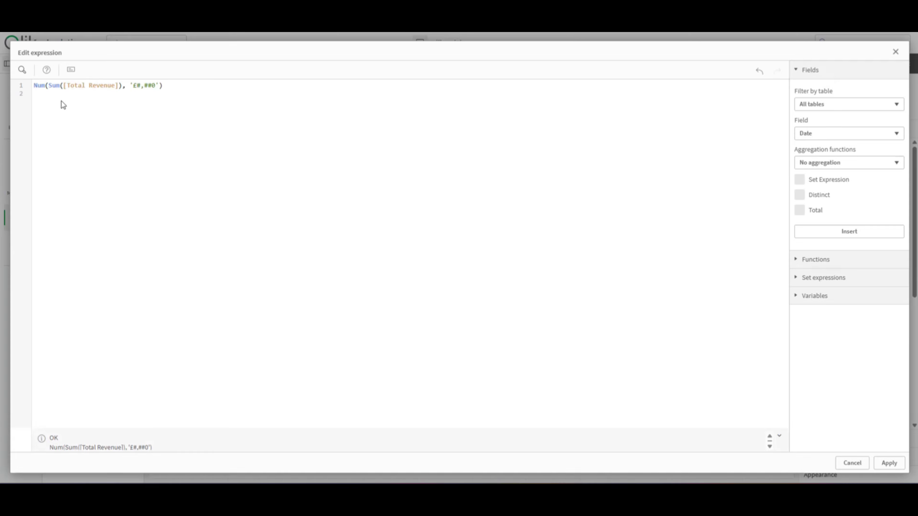
pyautogui.moveTo(48, 86); pyautogui.dragTo(119, 86)
pyautogui.click(87, 136)
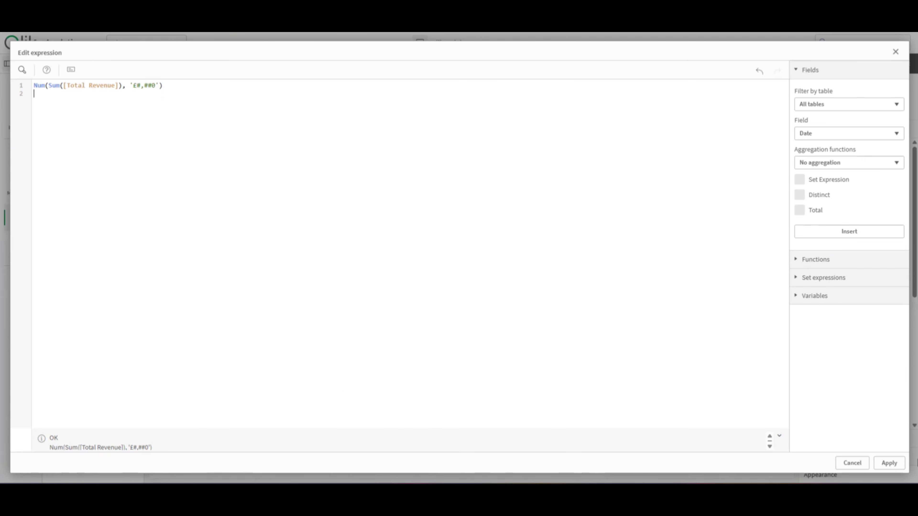
pyautogui.click(888, 463)
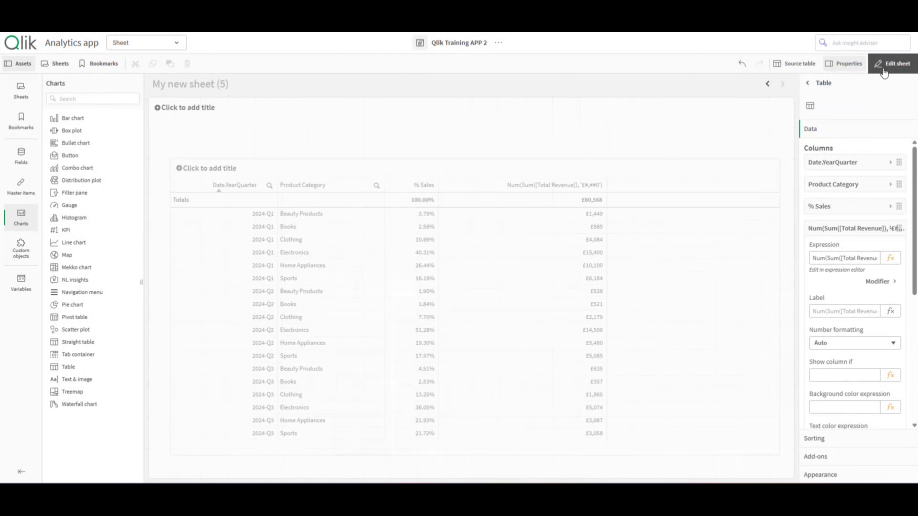
pyautogui.click(892, 63)
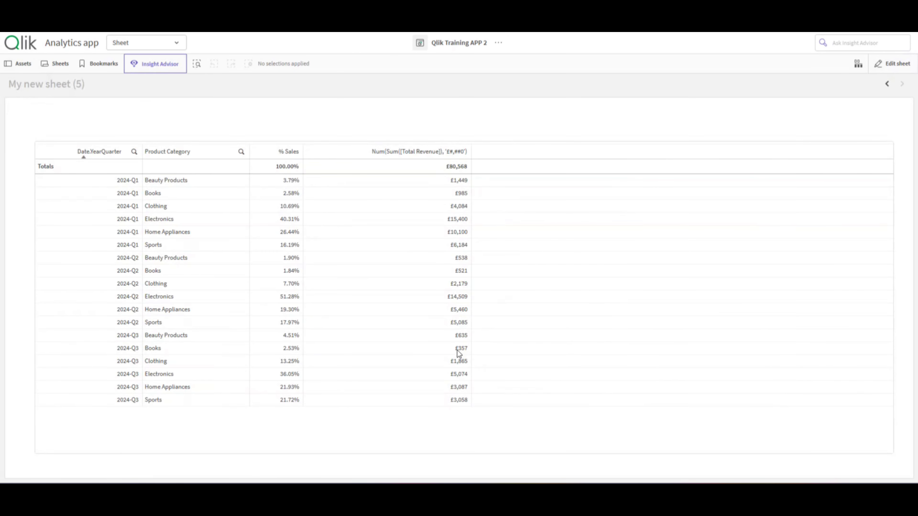
# Step: Label the pound-formatted revenue column "Total Revenue" and view the table outside edit mode
pyautogui.click(895, 65)
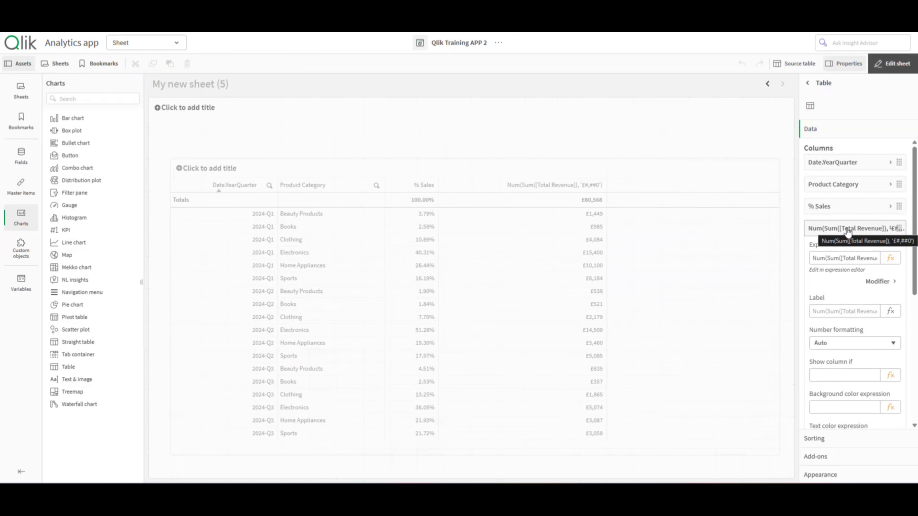
pyautogui.click(840, 312)
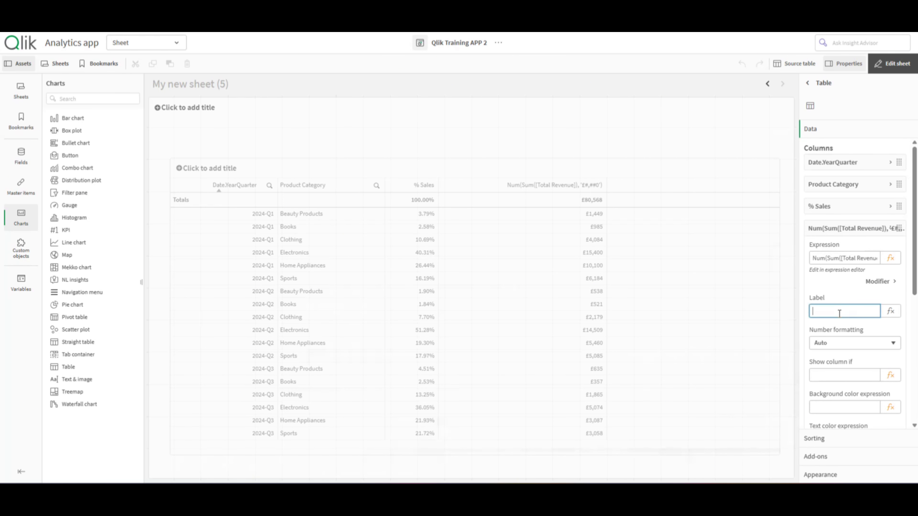
pyautogui.write('Total Revenue')
pyautogui.press('Return')
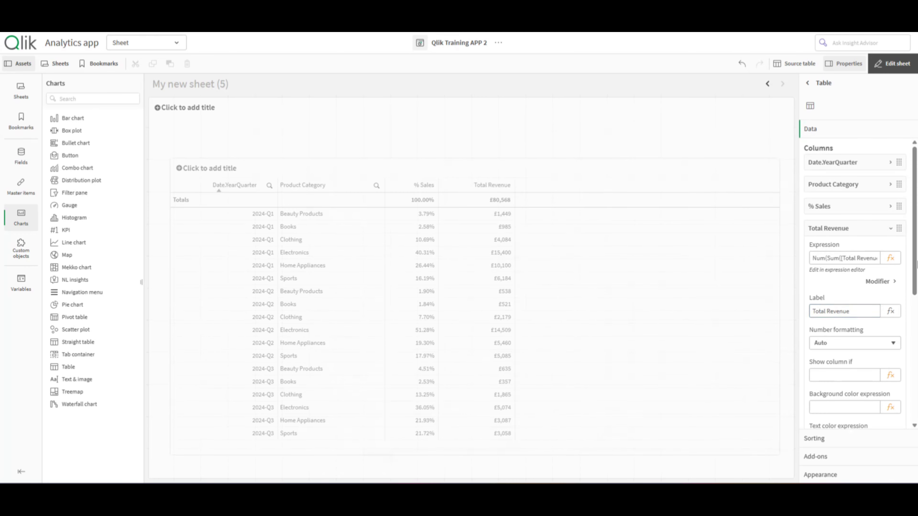
pyautogui.click(890, 64)
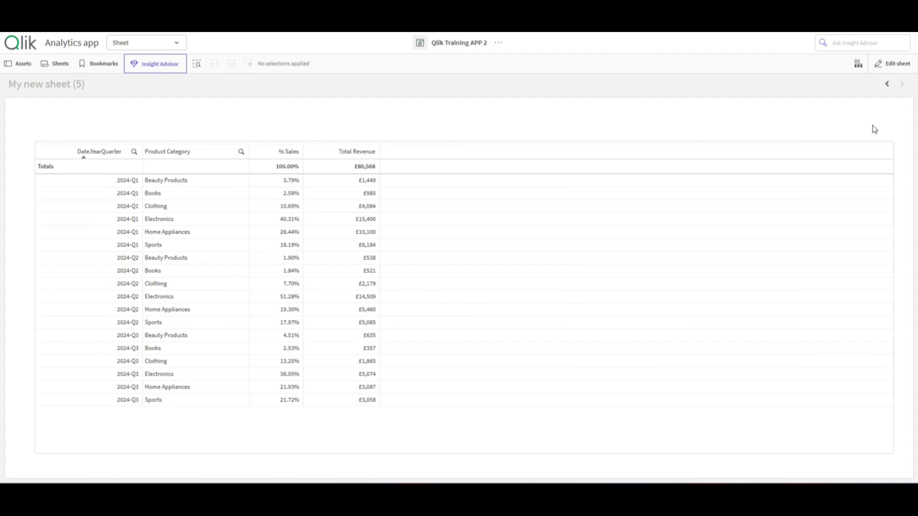
# Step: Add the master measure Units Sold as a new table column and view the sheet outside edit mode
pyautogui.click(900, 65)
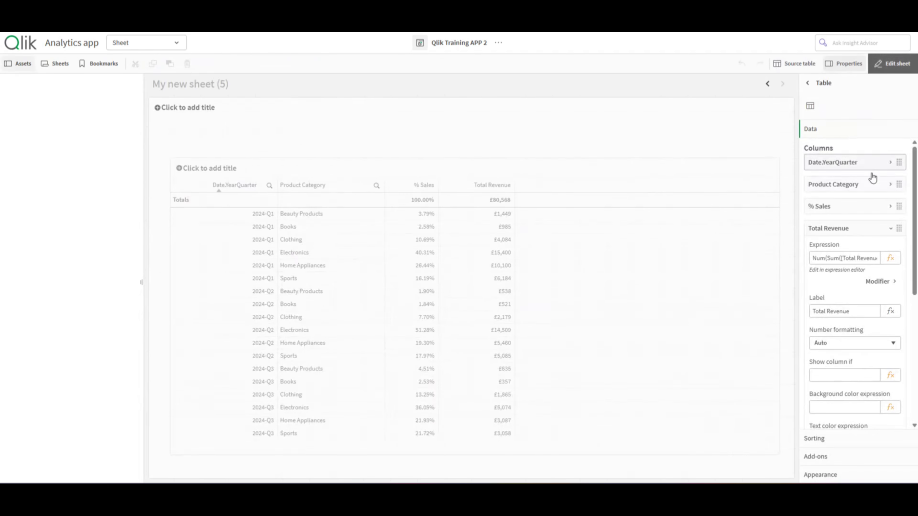
pyautogui.click(867, 231)
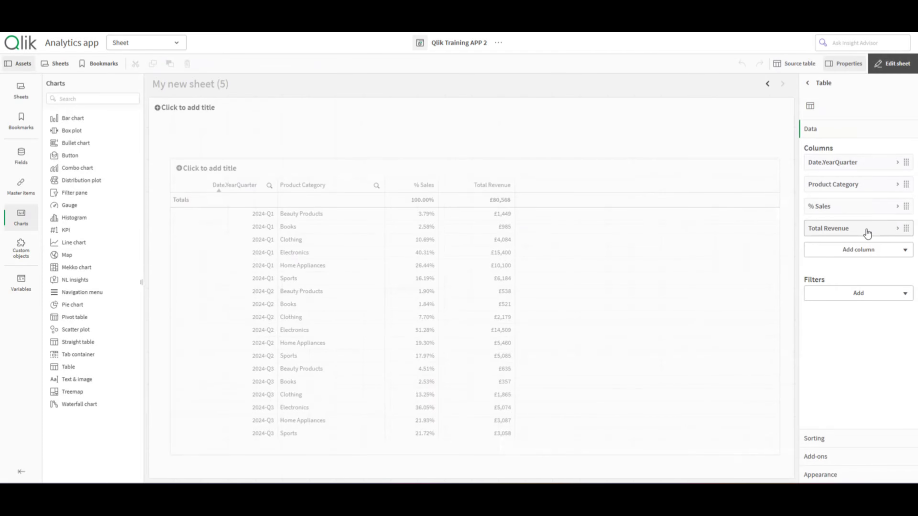
pyautogui.click(865, 249)
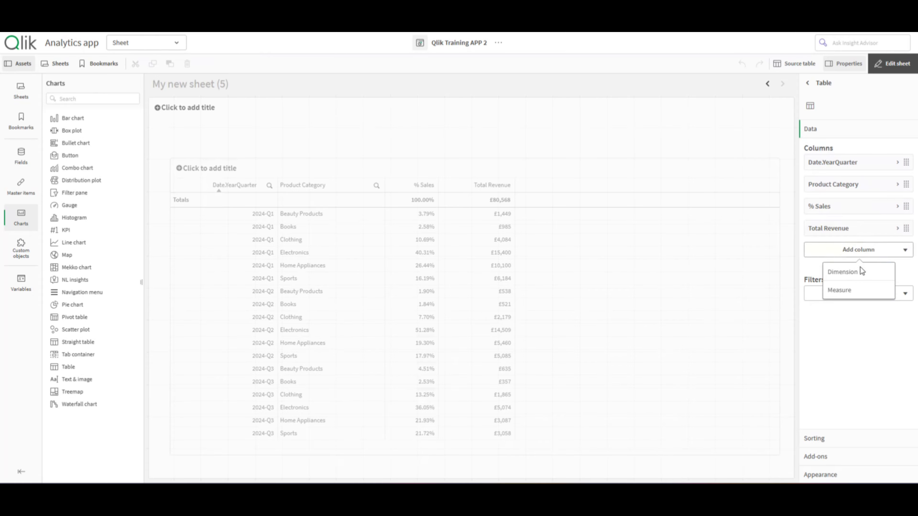
pyautogui.click(851, 293)
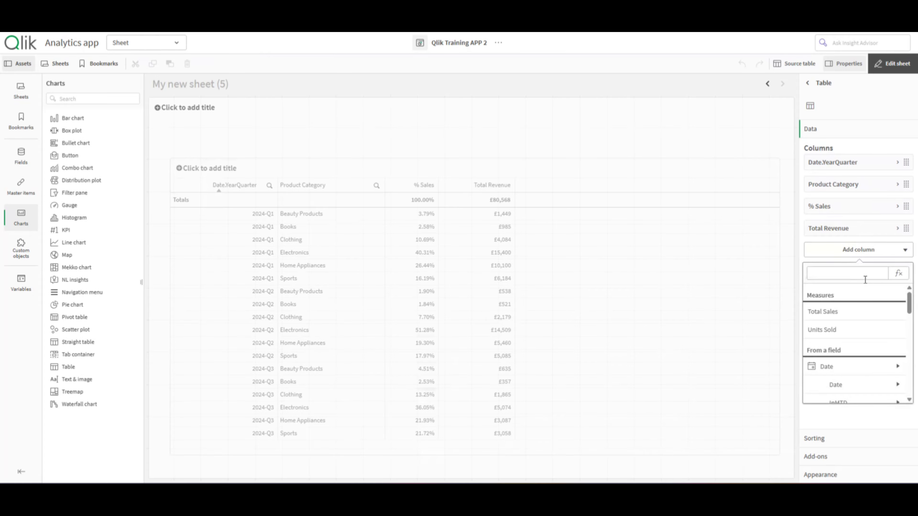
pyautogui.click(842, 330)
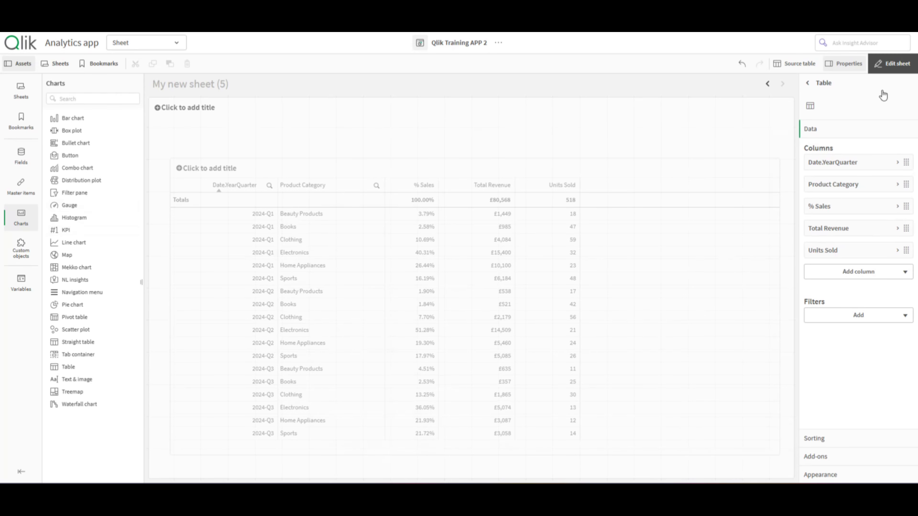
pyautogui.click(892, 64)
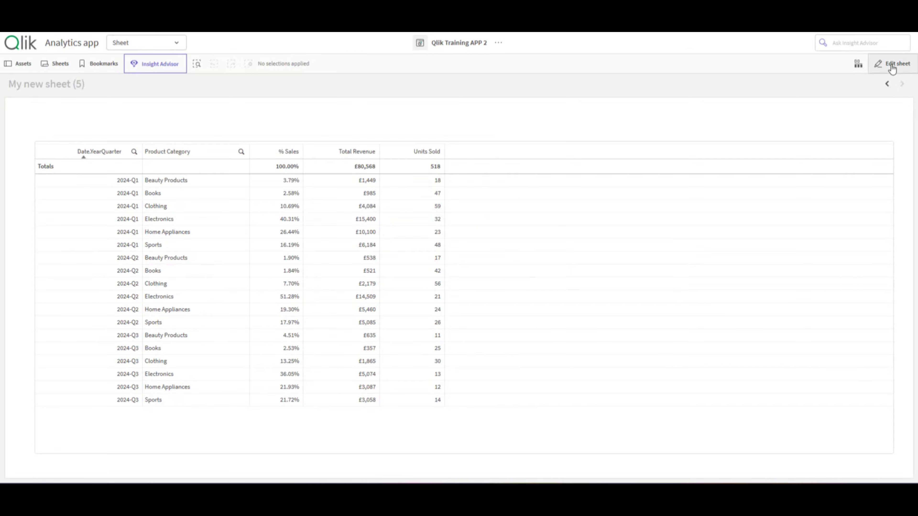
# Step: Copy Sum([Total Revenue]) from the Total Revenue column's expression, leaving that expression unmodified
pyautogui.click(892, 64)
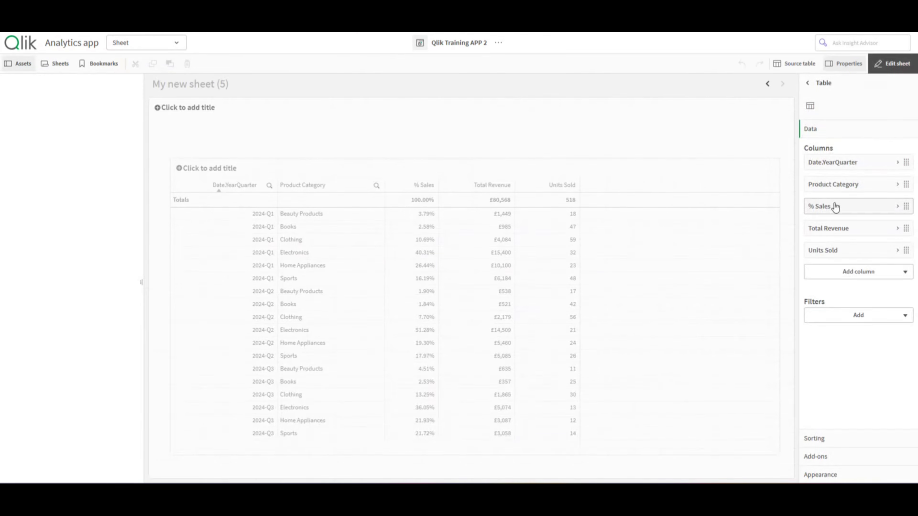
pyautogui.click(831, 232)
pyautogui.click(879, 257)
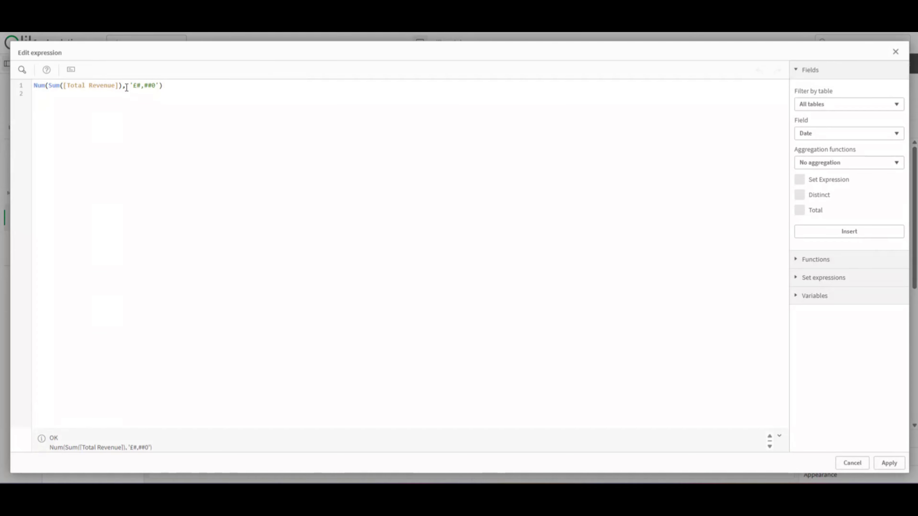
pyautogui.moveTo(121, 85); pyautogui.dragTo(49, 85)
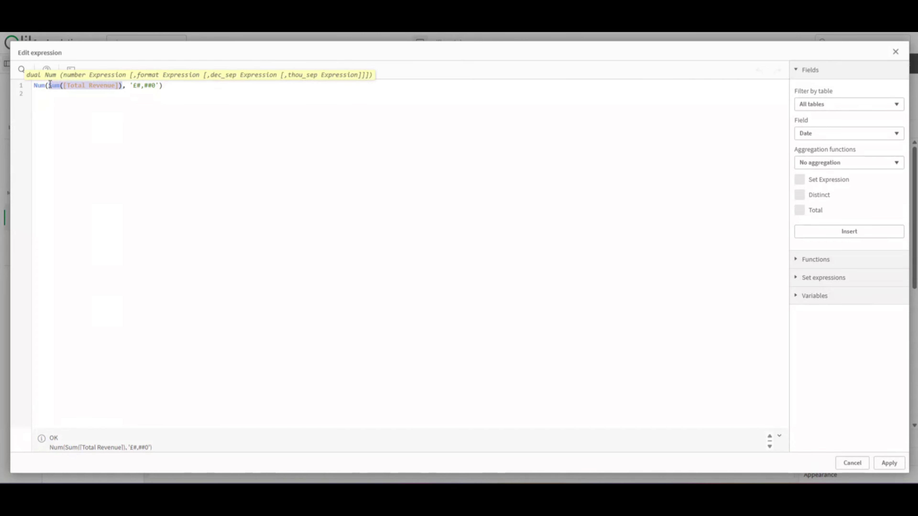
pyautogui.rightClick(49, 85)
pyautogui.click(83, 133)
pyautogui.click(853, 464)
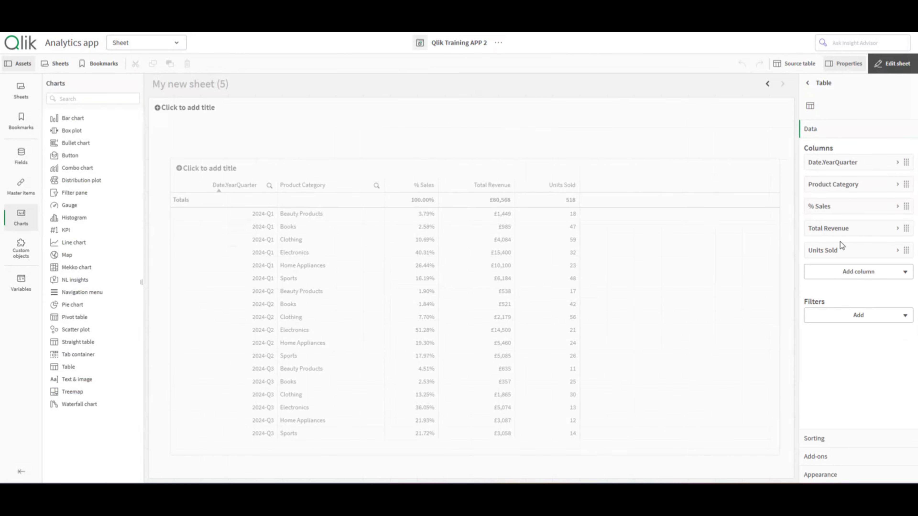
# Step: Add another measure column to the table with the copied expression Sum([Total Revenue])
pyautogui.click(846, 271)
pyautogui.click(856, 310)
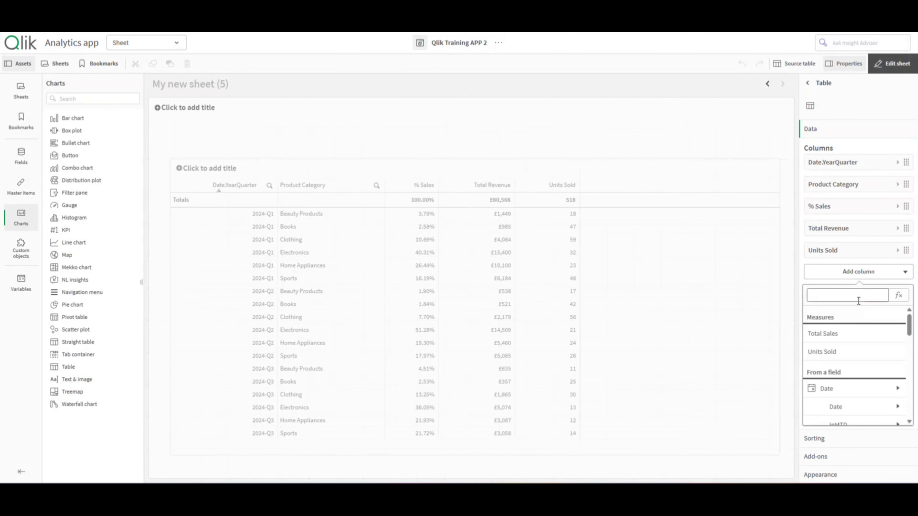
pyautogui.click(893, 296)
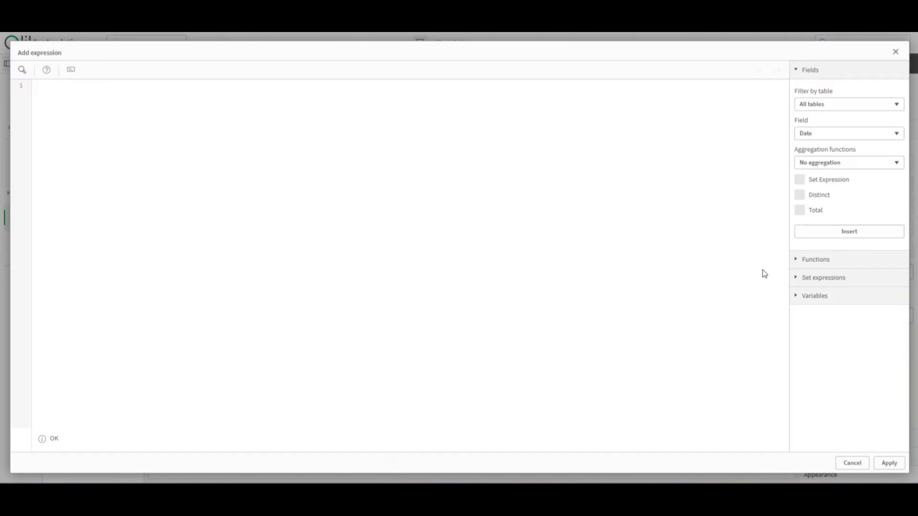
pyautogui.rightClick(72, 85)
pyautogui.click(99, 180)
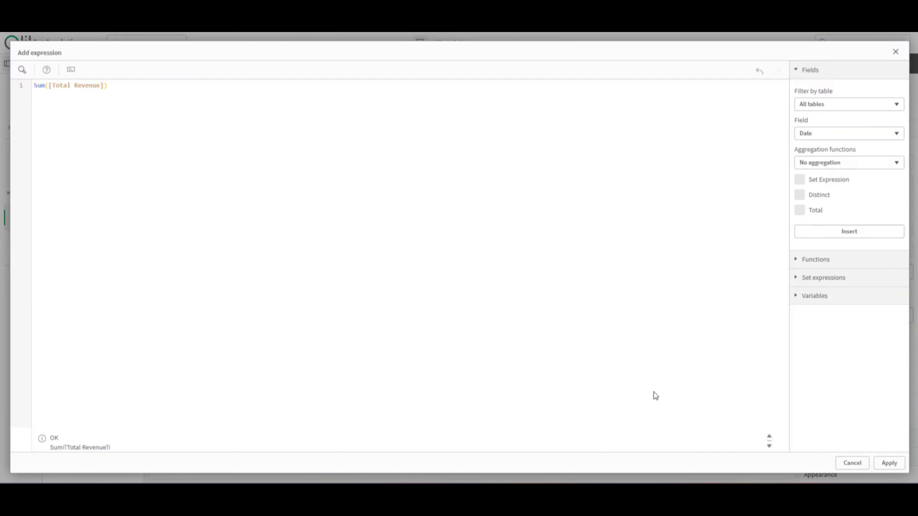
pyautogui.click(893, 469)
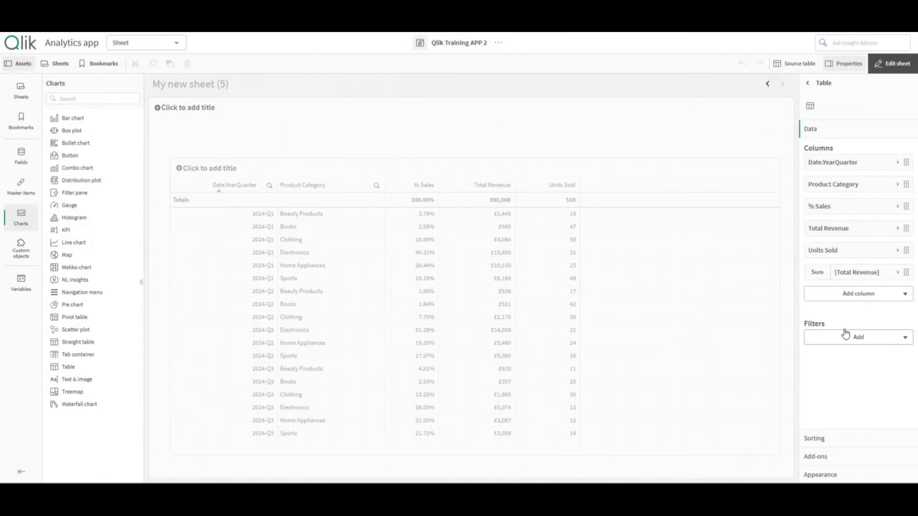
# Step: Set the new Sum([Total Revenue]) column's representation to Mini chart
pyautogui.click(850, 273)
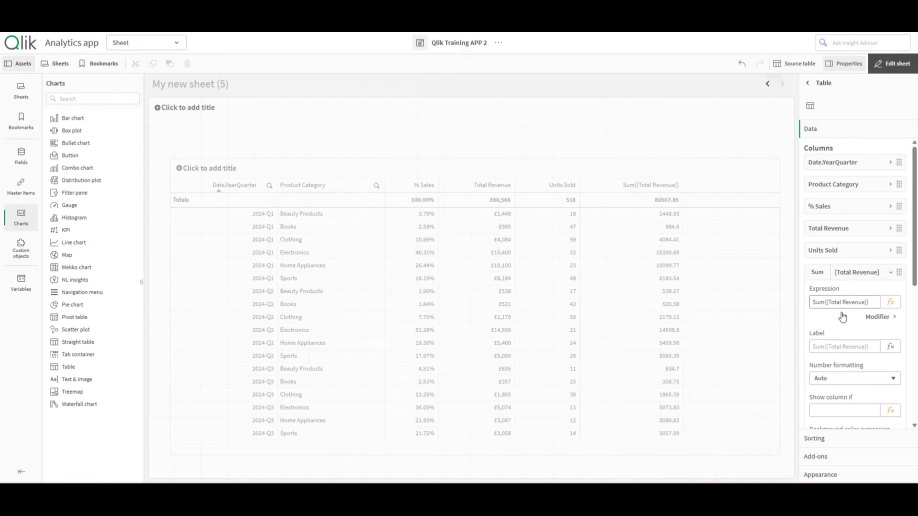
pyautogui.scroll(-3, 842, 316)
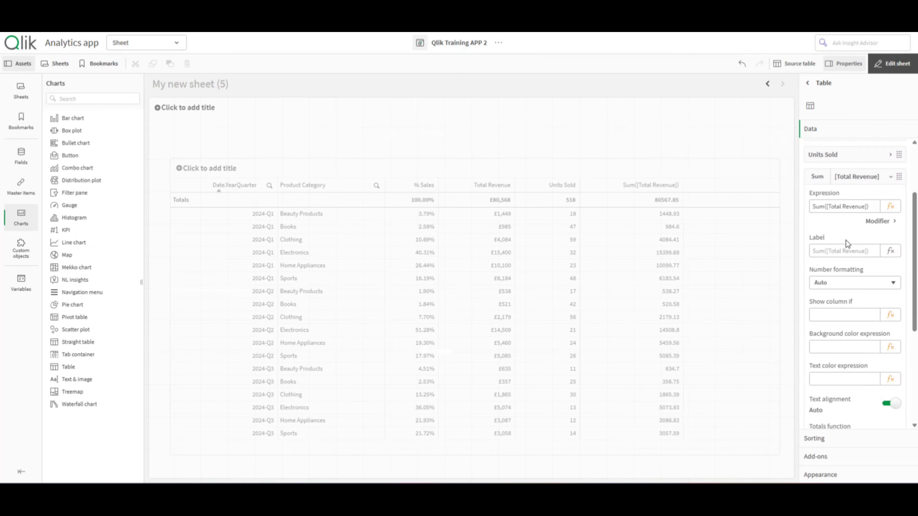
pyautogui.scroll(-3, 846, 247)
pyautogui.scroll(-2, 849, 254)
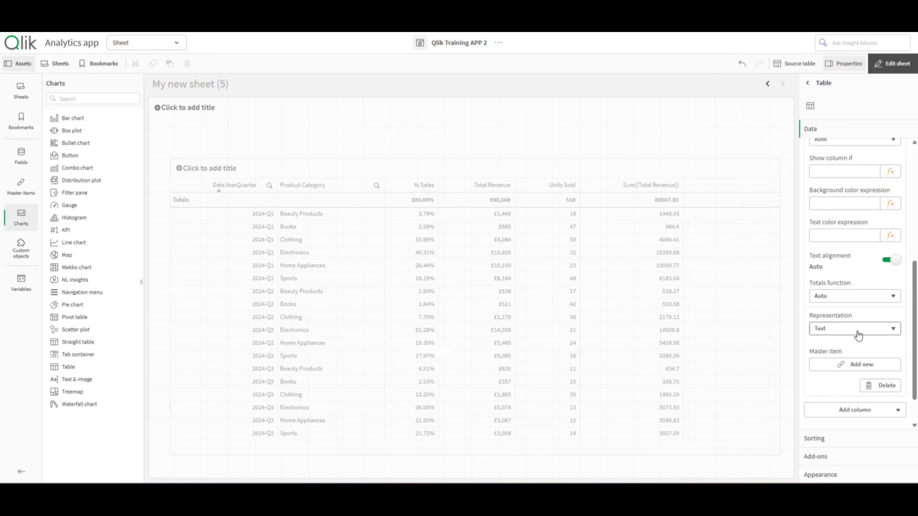
pyautogui.click(866, 334)
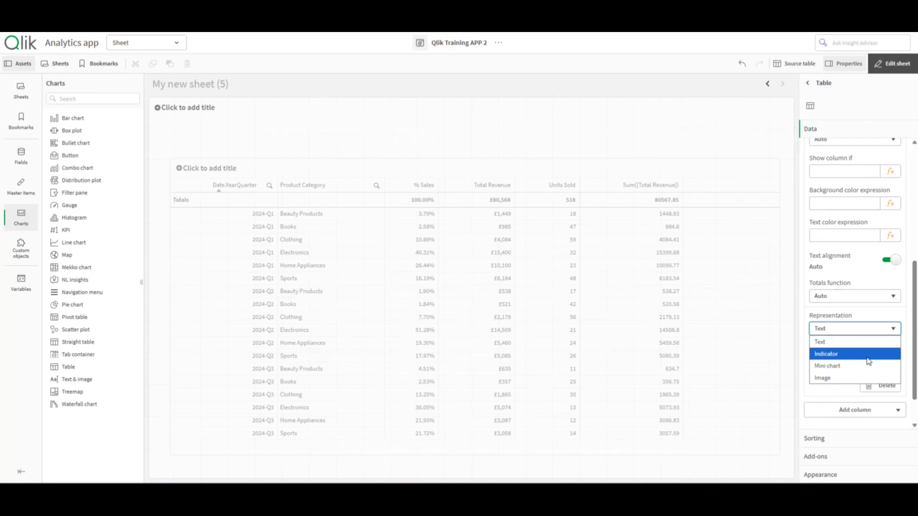
pyautogui.click(868, 366)
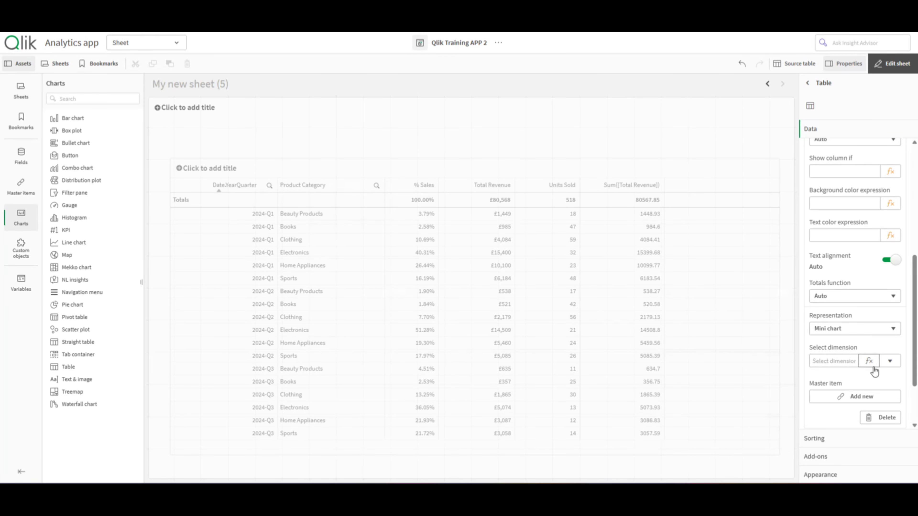
# Step: Use the Date field as the mini chart's dimension and view the table outside edit mode
pyautogui.click(869, 361)
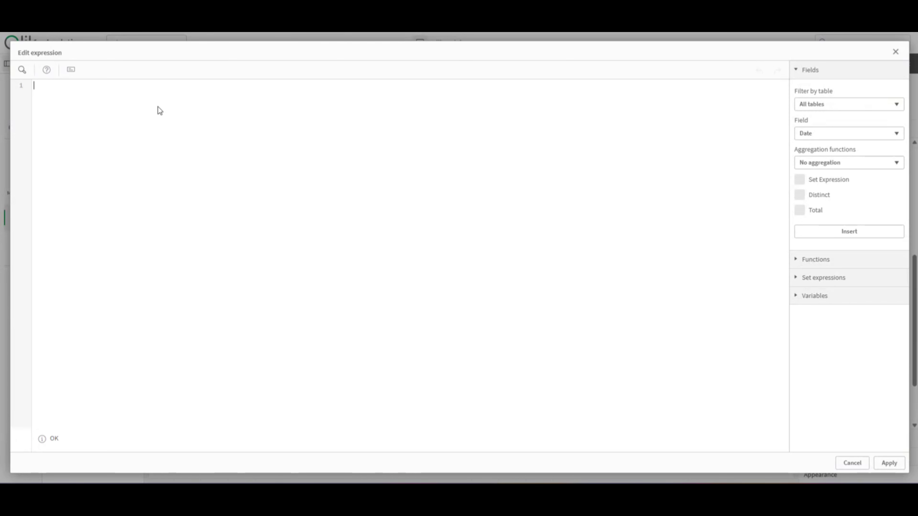
pyautogui.write('dat')
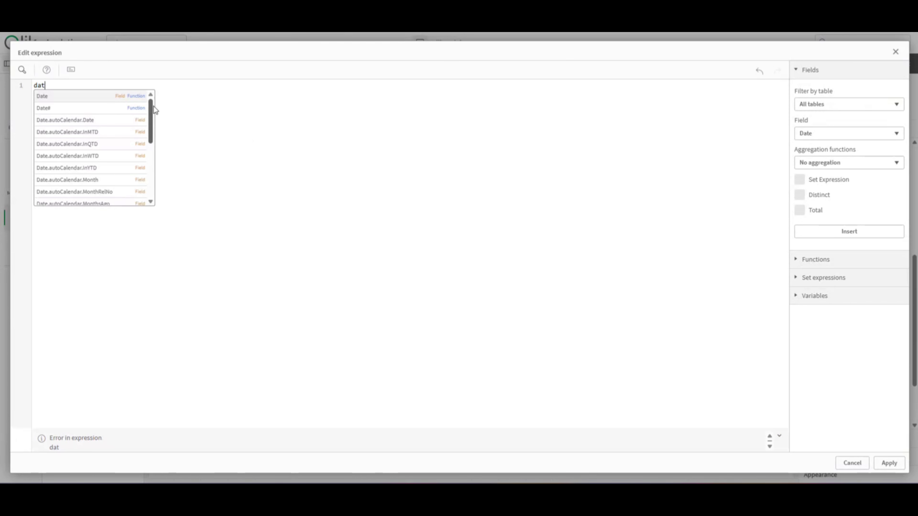
pyautogui.click(84, 101)
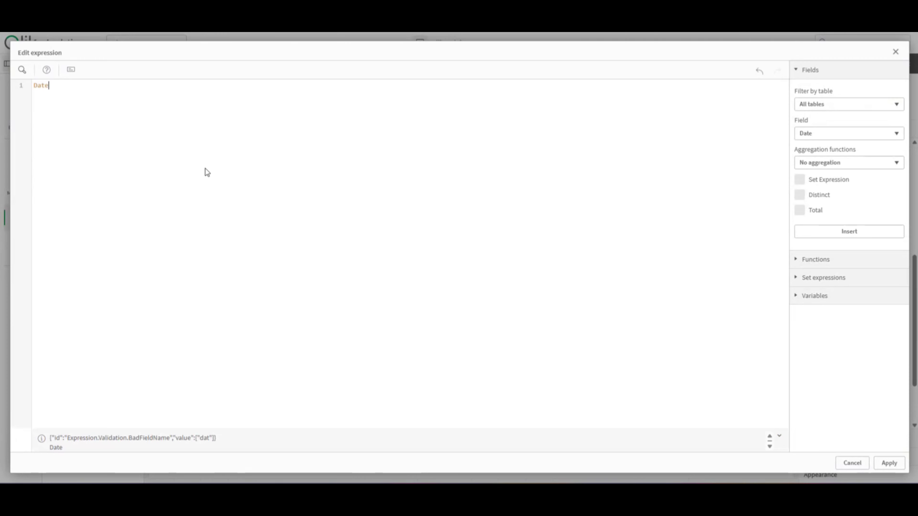
pyautogui.click(888, 463)
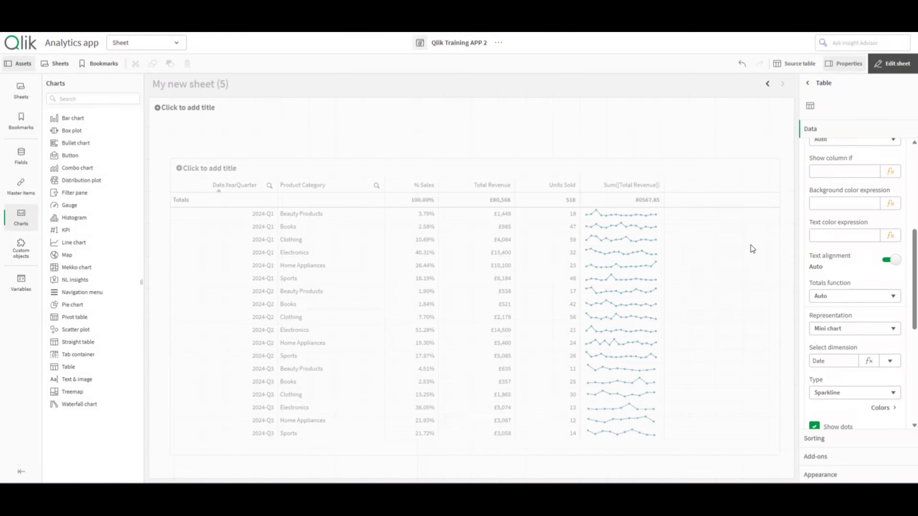
pyautogui.click(886, 63)
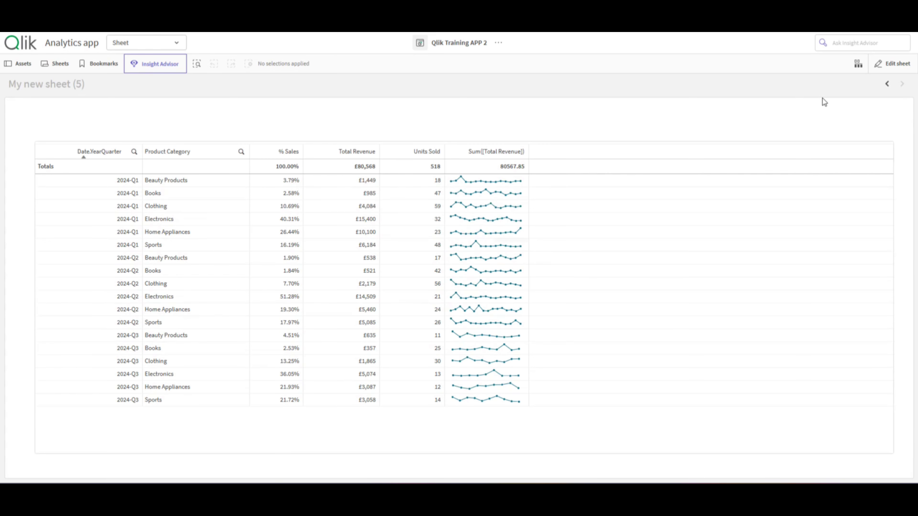
# Step: Label the mini chart column "Total Revenue" and view the table outside edit mode
pyautogui.click(891, 64)
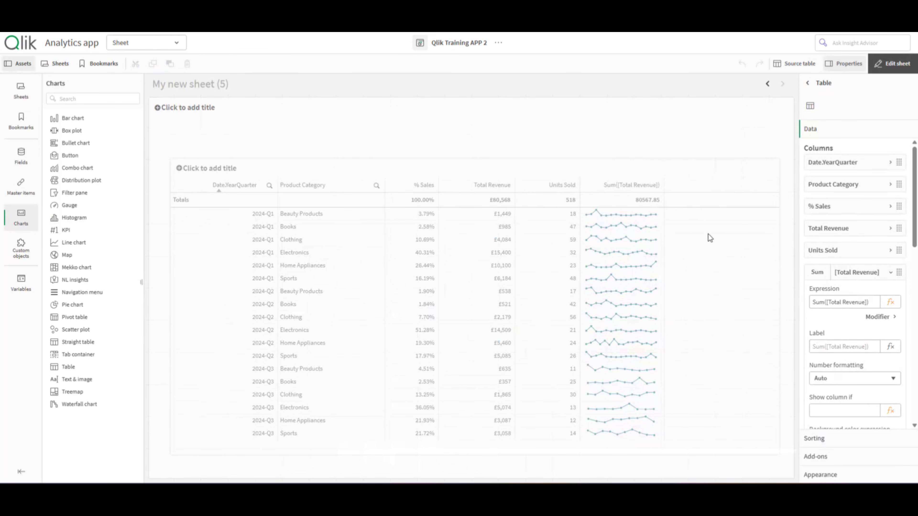
pyautogui.click(853, 345)
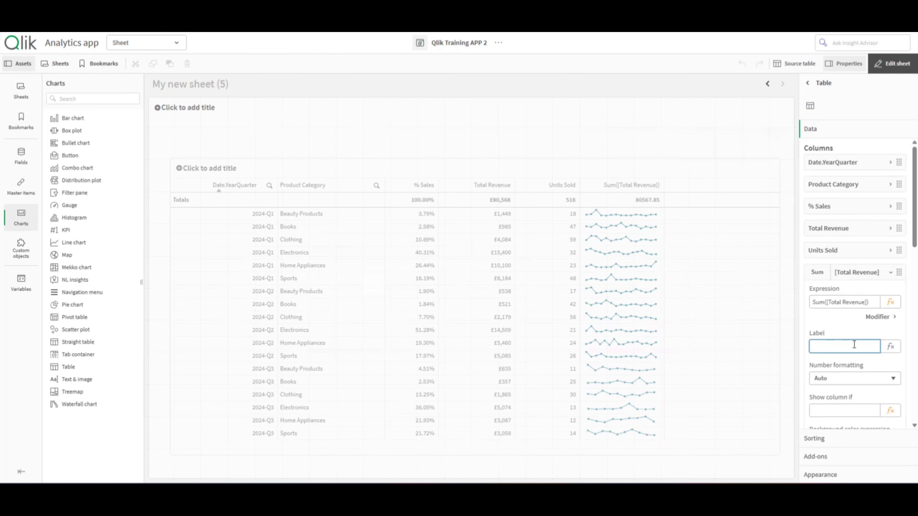
pyautogui.write('Total revenue')
pyautogui.press('BackSpace')
pyautogui.press('BackSpace')
pyautogui.press('BackSpace')
pyautogui.press('BackSpace')
pyautogui.press('BackSpace')
pyautogui.press('BackSpace')
pyautogui.write('evenue')
pyautogui.press('BackSpace')
pyautogui.press('BackSpace')
pyautogui.click(843, 336)
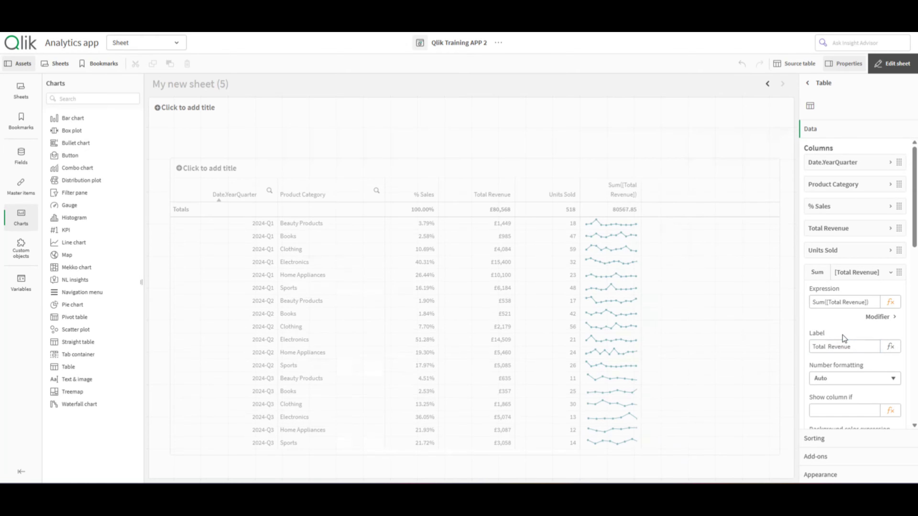
pyautogui.click(890, 66)
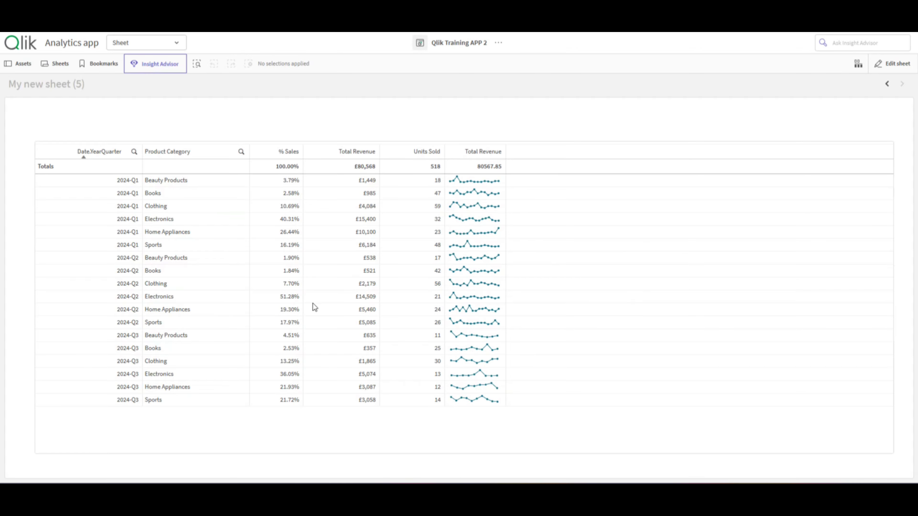
# Step: Return to editing the sheet and expand the properties of the table's % Sales column
pyautogui.click(890, 64)
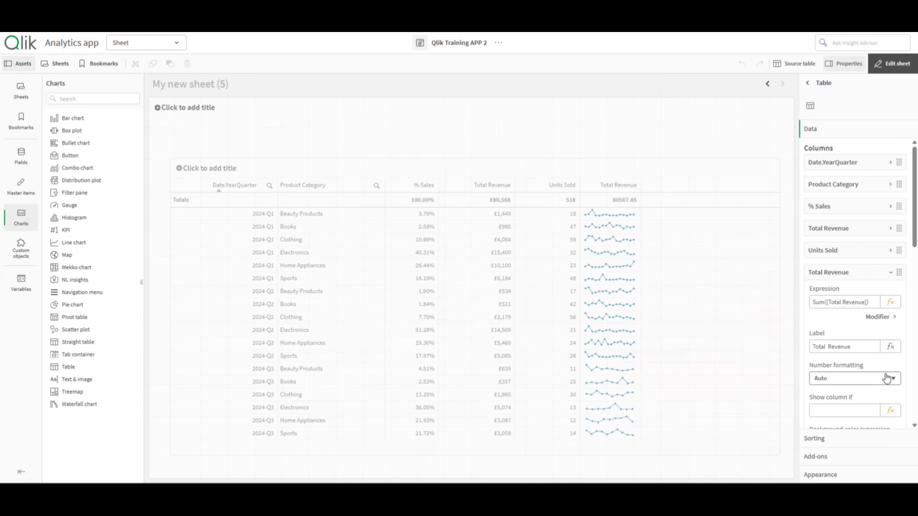
pyautogui.click(842, 273)
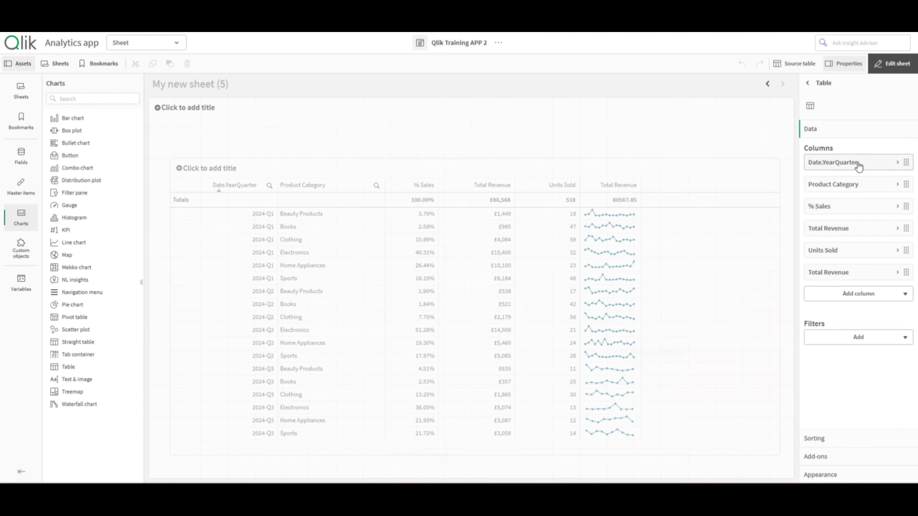
pyautogui.click(857, 213)
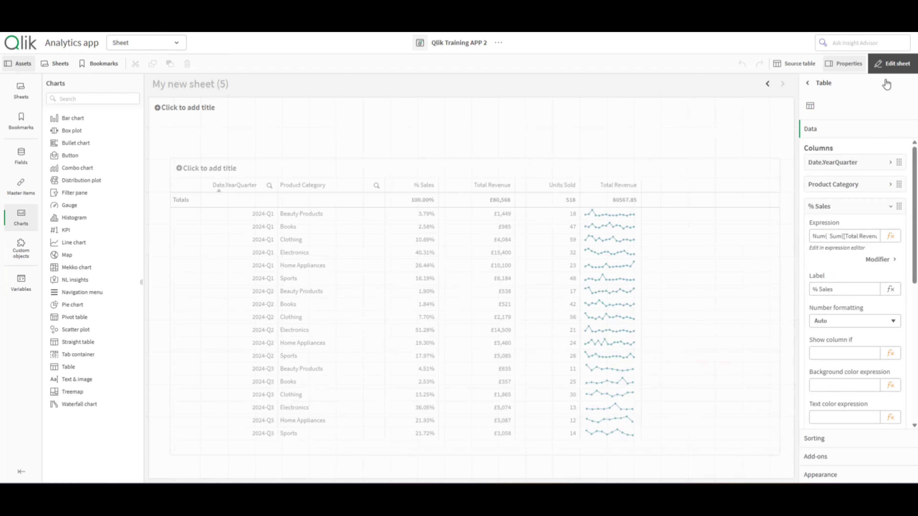
pyautogui.click(885, 63)
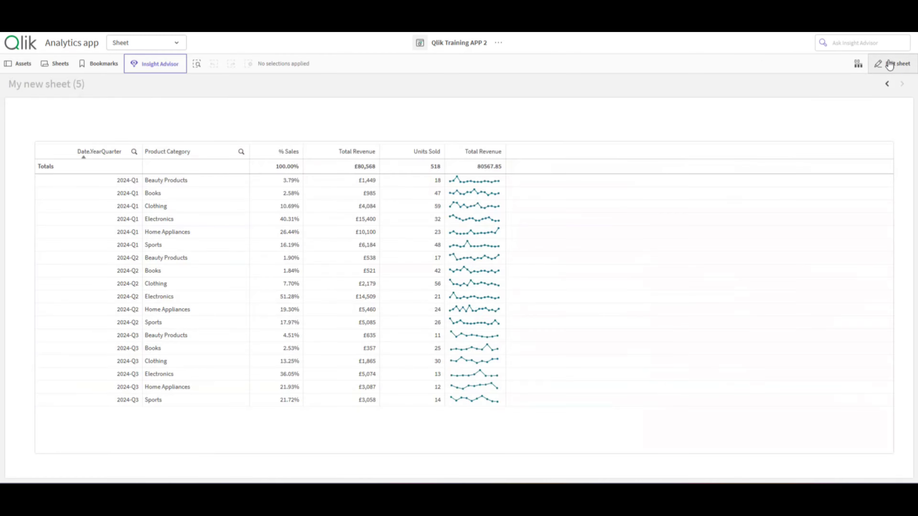
pyautogui.click(891, 64)
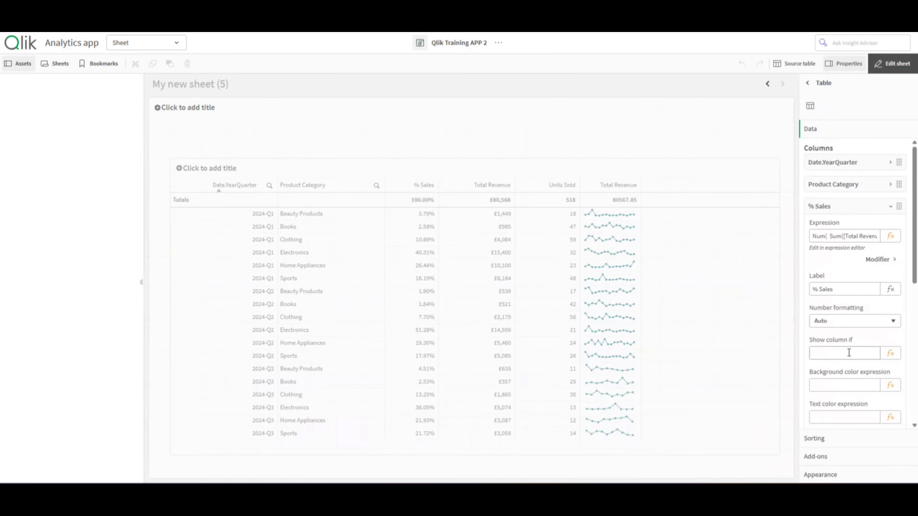
# Step: Paste the copied ARGB expression, scaling alpha as 20 + 235 * the revenue ratio with color 31,120,122, as the % Sales background color expression
pyautogui.click(891, 386)
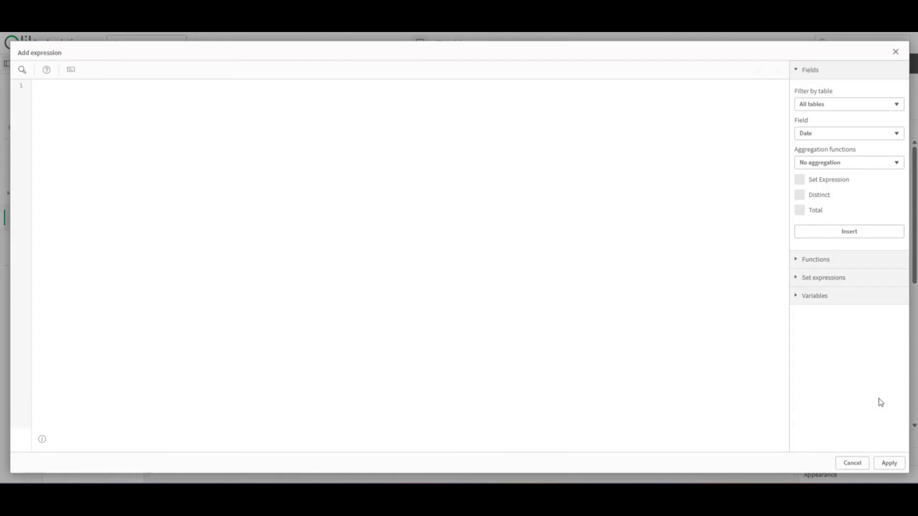
pyautogui.rightClick(71, 97)
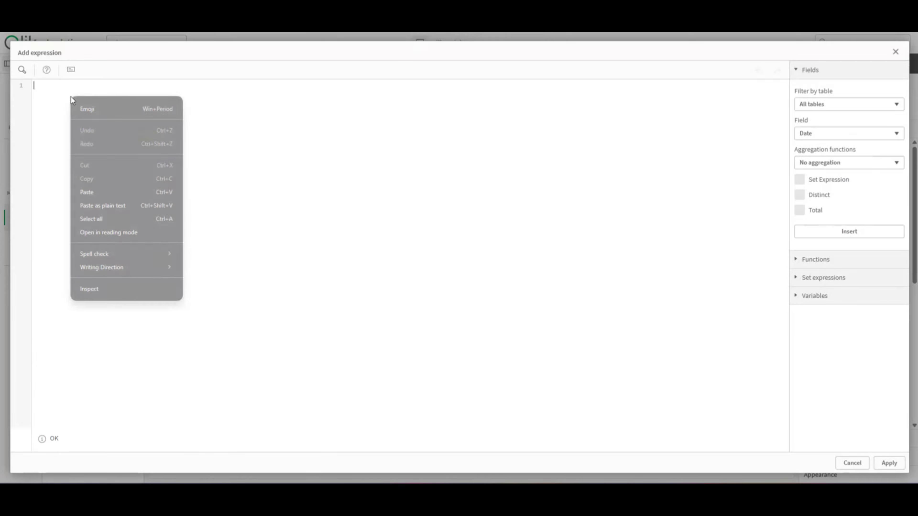
pyautogui.click(100, 191)
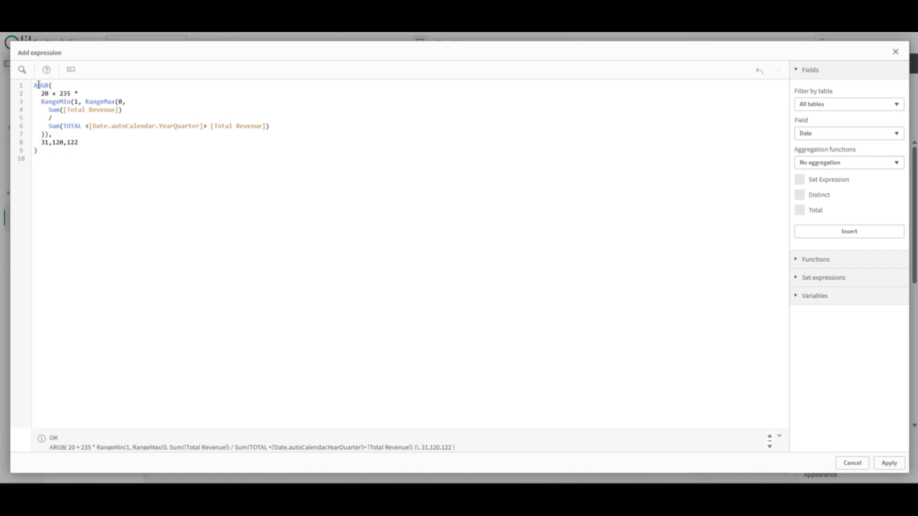
# Step: Write the note "Alpha---transparency..the strength of the colour,,dark green or light green" two lines below the ARGB expression
pyautogui.moveTo(34, 85); pyautogui.dragTo(48, 83)
pyautogui.click(77, 143)
pyautogui.click(75, 151)
pyautogui.press('Return')
pyautogui.press('Return')
pyautogui.press('Return')
pyautogui.write('Alp')
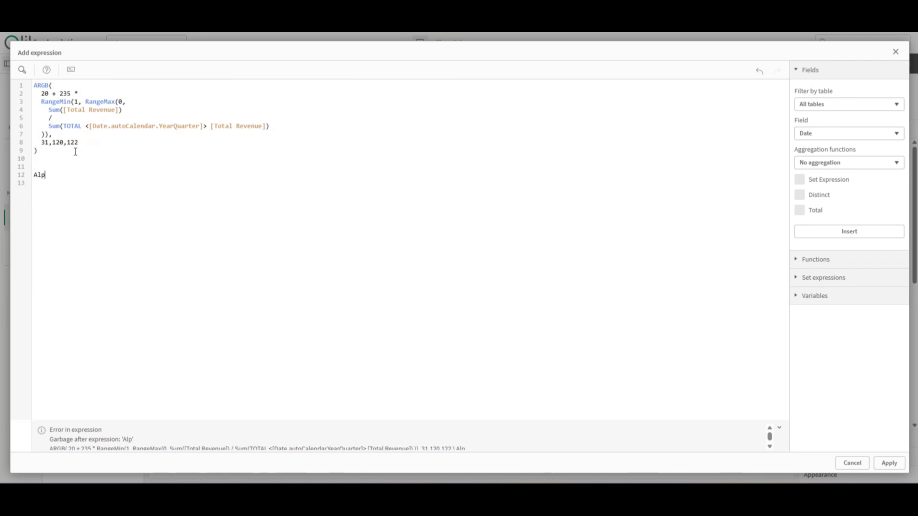
pyautogui.write('ha---transparfench')
pyautogui.press('BackSpace')
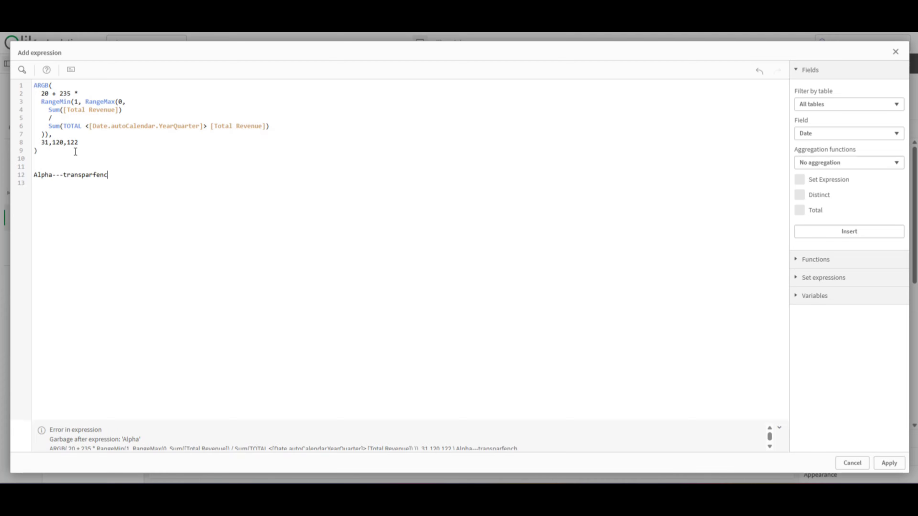
pyautogui.press('BackSpace')
pyautogui.press('BackSpace')
pyautogui.press('BackSpace')
pyautogui.press('BackSpace')
pyautogui.write('ency ..how lighrt')
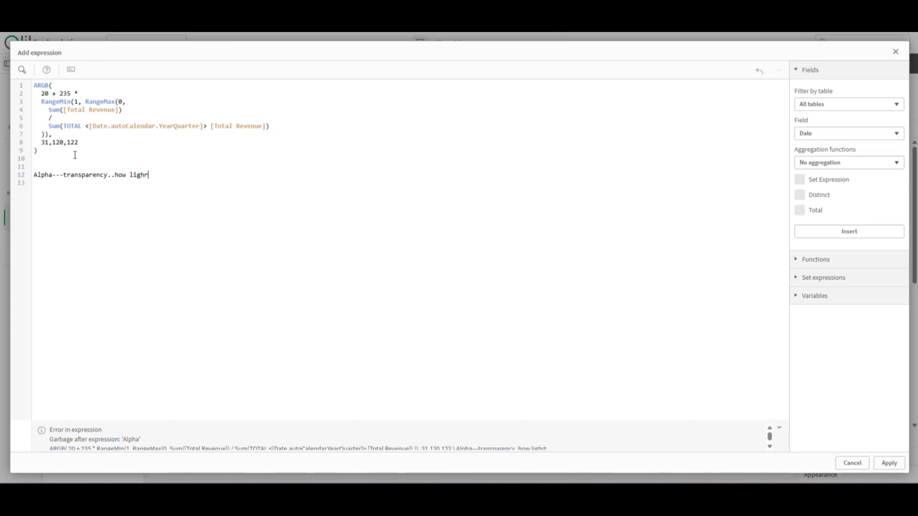
pyautogui.press('BackSpace')
pyautogui.press('BackSpace')
pyautogui.press('BackSpace')
pyautogui.press('BackSpace')
pyautogui.press('BackSpace')
pyautogui.press('BackSpace')
pyautogui.press('BackSpace')
pyautogui.press('BackSpace')
pyautogui.press('BackSpace')
pyautogui.write('the strneg')
pyautogui.write('th')
pyautogui.press('BackSpace')
pyautogui.press('BackSpace')
pyautogui.press('BackSpace')
pyautogui.press('BackSpace')
pyautogui.press('BackSpace')
pyautogui.write('enght')
pyautogui.press('BackSpace')
pyautogui.press('BackSpace')
pyautogui.press('BackSpace')
pyautogui.press('BackSpace')
pyautogui.write('gth og the')
pyautogui.press('BackSpace')
pyautogui.press('BackSpace')
pyautogui.press('BackSpace')
pyautogui.press('BackSpace')
pyautogui.press('BackSpace')
pyautogui.write('f the colour ')
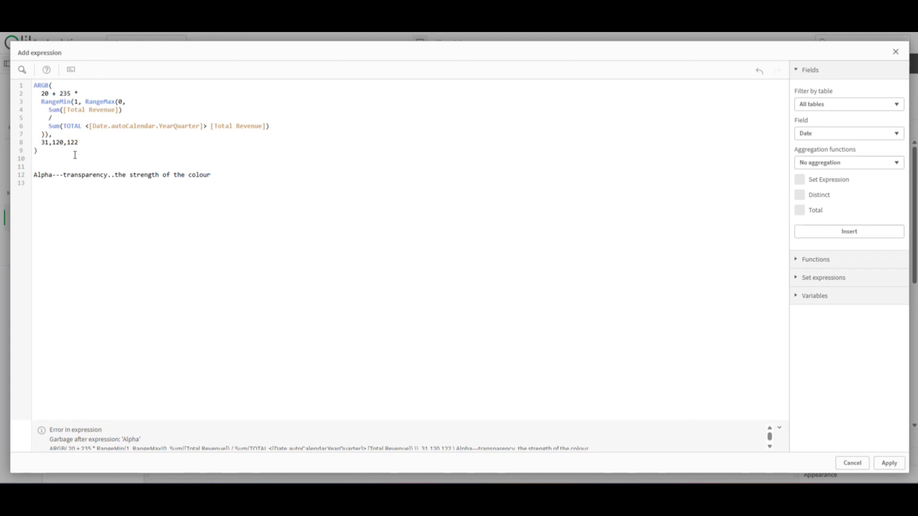
pyautogui.write(',,dark green or 1ight green')
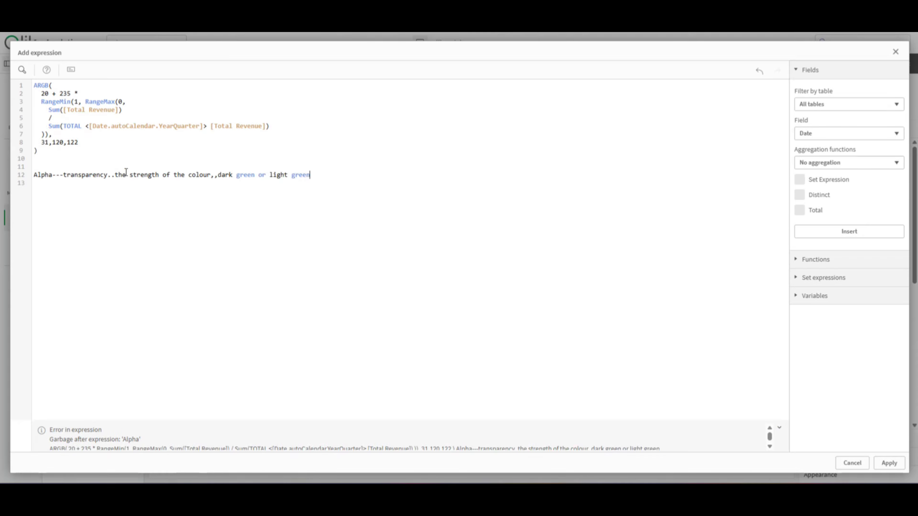
# Step: Delete the alpha transparency note from below the ARGB expression
pyautogui.moveTo(324, 176); pyautogui.dragTo(30, 180)
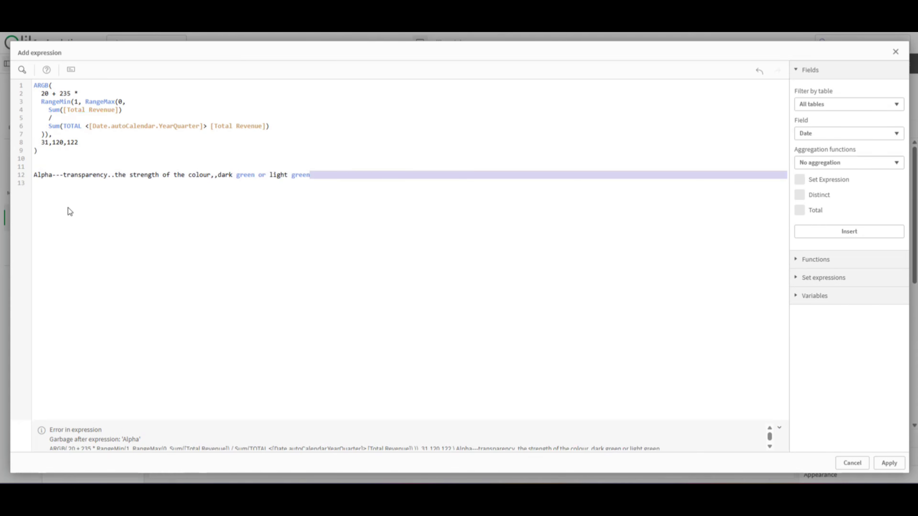
pyautogui.press('BackSpace')
pyautogui.moveTo(343, 177); pyautogui.dragTo(33, 176)
pyautogui.press('BackSpace')
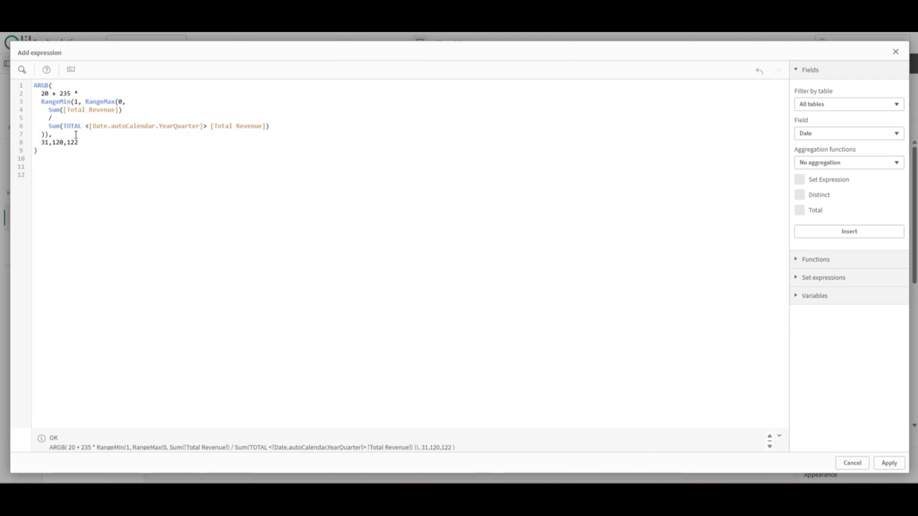
# Step: Examine the color values 31,120,122 and the category-to-quarter revenue ratio inside the ARGB expression
pyautogui.moveTo(79, 143)
pyautogui.mouseDown()
pyautogui.moveTo(39, 144)
pyautogui.moveTo(90, 141)
pyautogui.moveTo(42, 139)
pyautogui.mouseUp()
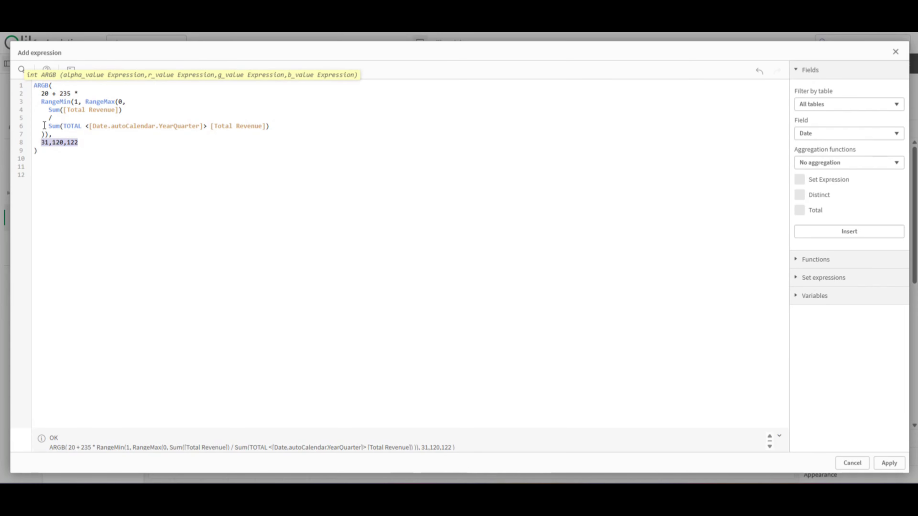
pyautogui.click(38, 119)
pyautogui.moveTo(38, 104); pyautogui.dragTo(300, 126)
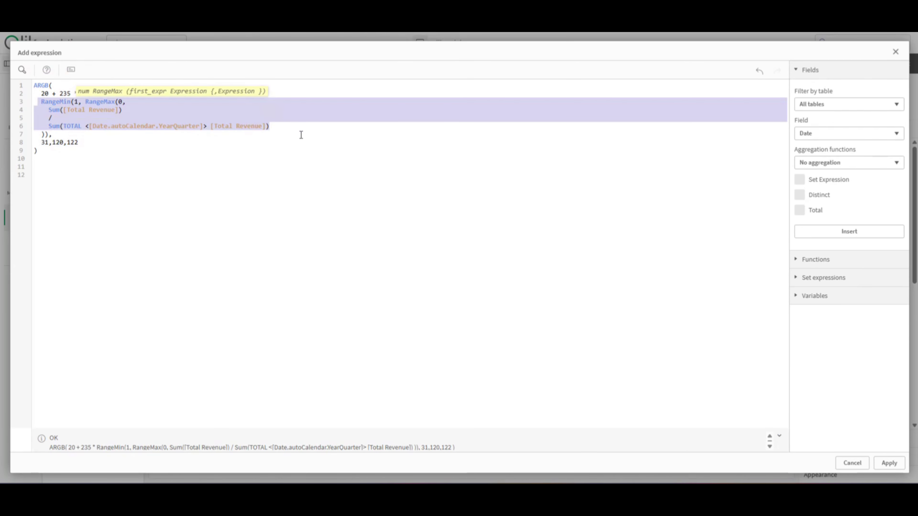
pyautogui.click(282, 127)
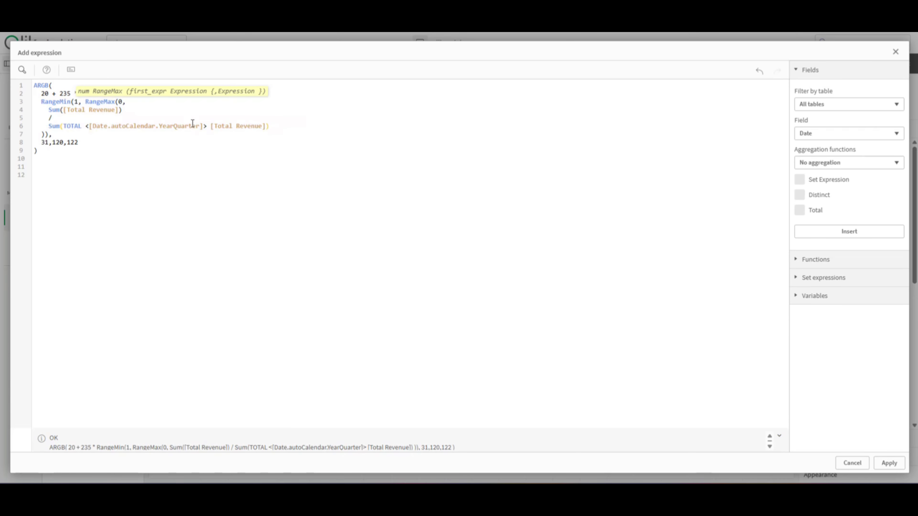
pyautogui.moveTo(287, 130); pyautogui.dragTo(205, 130)
pyautogui.click(102, 154)
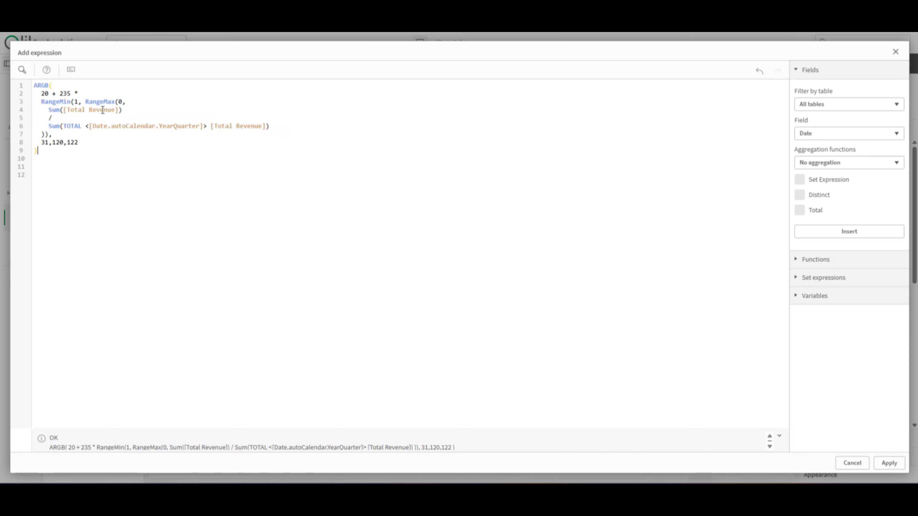
pyautogui.moveTo(78, 142); pyautogui.dragTo(41, 142)
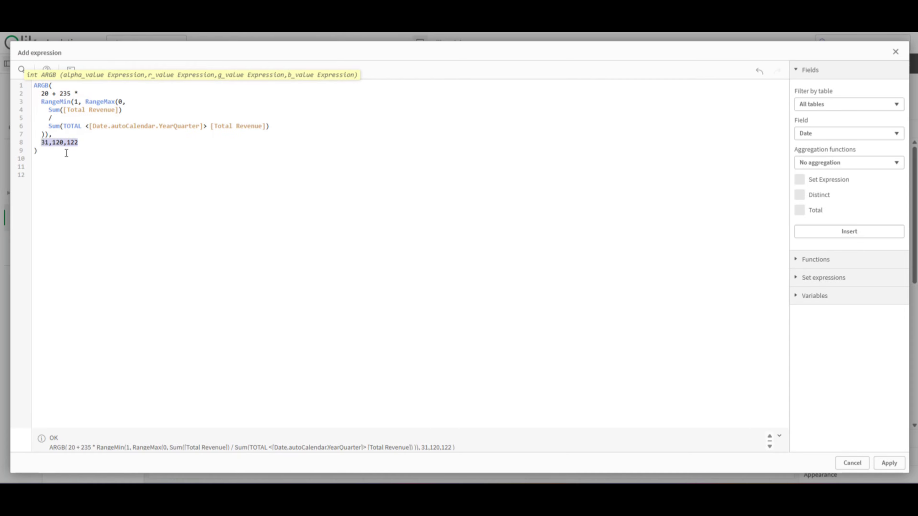
pyautogui.click(72, 175)
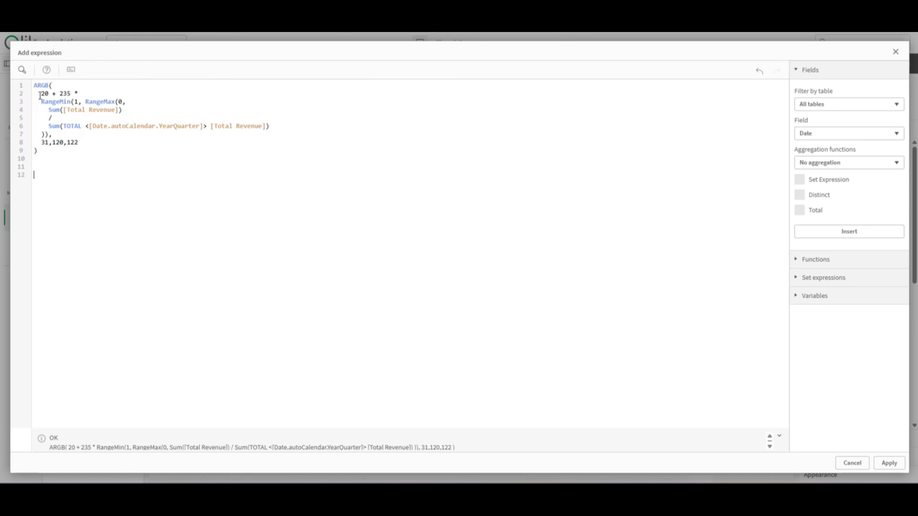
# Step: Examine the alpha part 20 + 235 * of the ARGB expression, looking at each number's role
pyautogui.click(50, 94)
pyautogui.click(141, 159)
pyautogui.moveTo(39, 94); pyautogui.dragTo(79, 92)
pyautogui.click(84, 92)
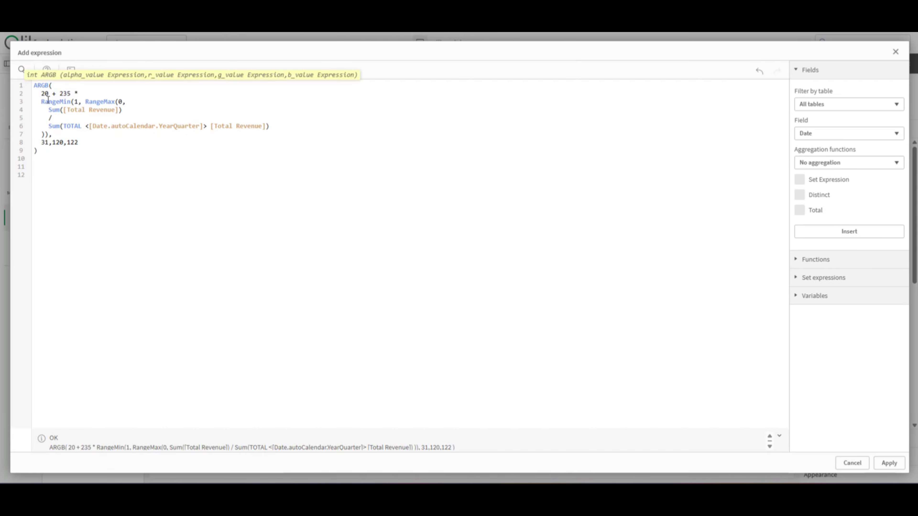
pyautogui.moveTo(49, 93); pyautogui.dragTo(42, 92)
pyautogui.moveTo(60, 93); pyautogui.dragTo(71, 91)
pyautogui.click(79, 100)
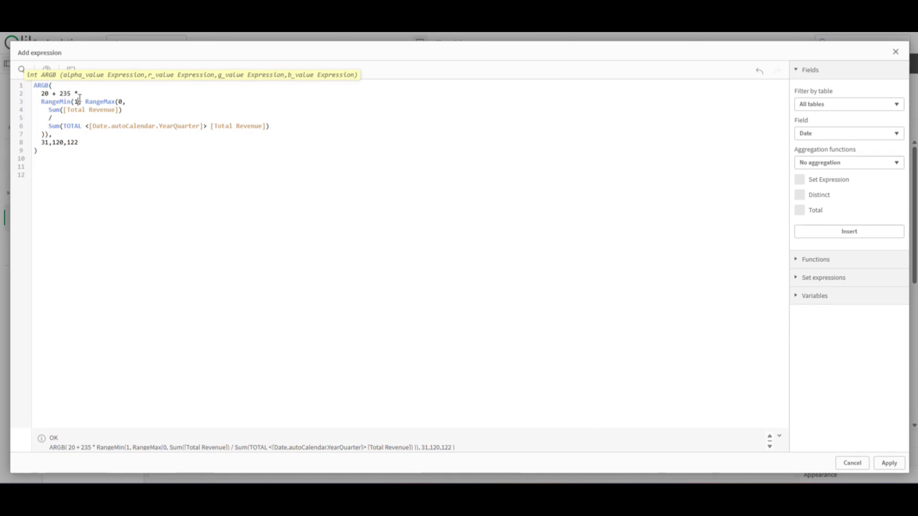
pyautogui.click(125, 160)
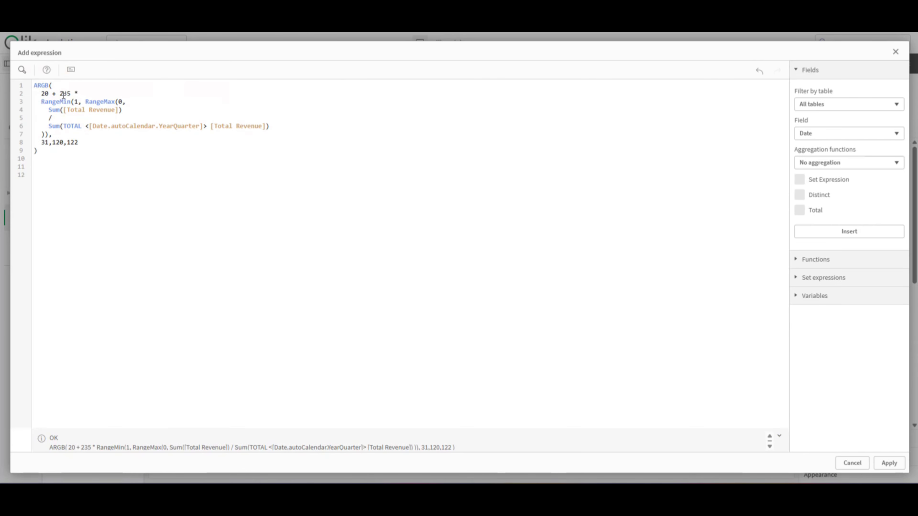
# Step: Examine how RangeMin(1, RangeMax(0, ...)) wraps the revenue ratio in the ARGB expression
pyautogui.moveTo(42, 105); pyautogui.dragTo(64, 110)
pyautogui.click(88, 88)
pyautogui.click(83, 99)
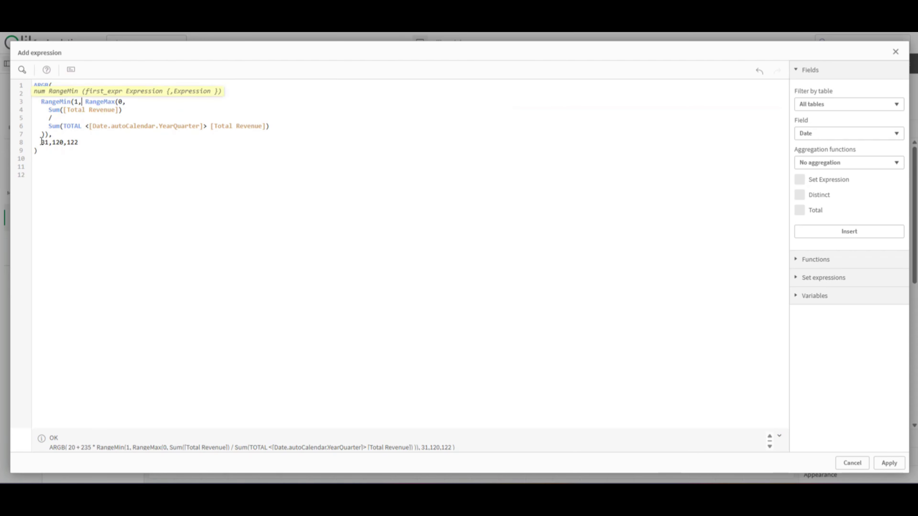
pyautogui.click(115, 141)
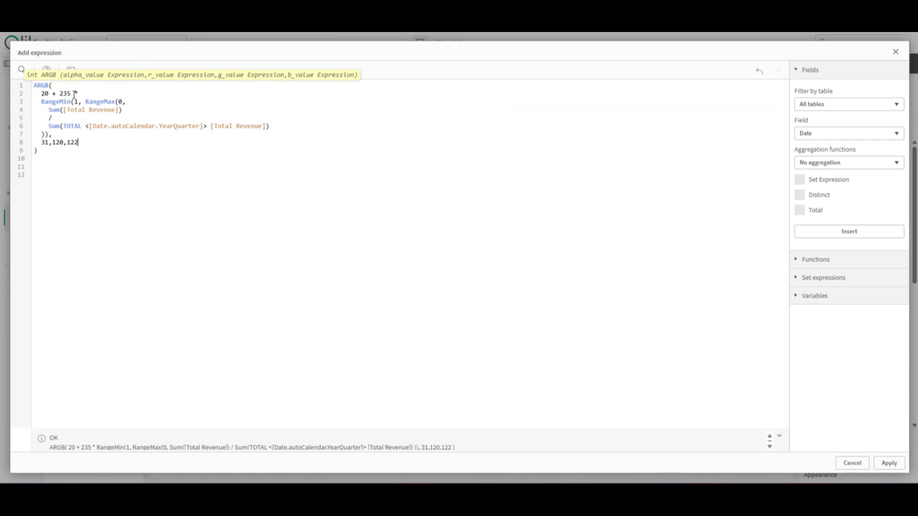
pyautogui.click(43, 103)
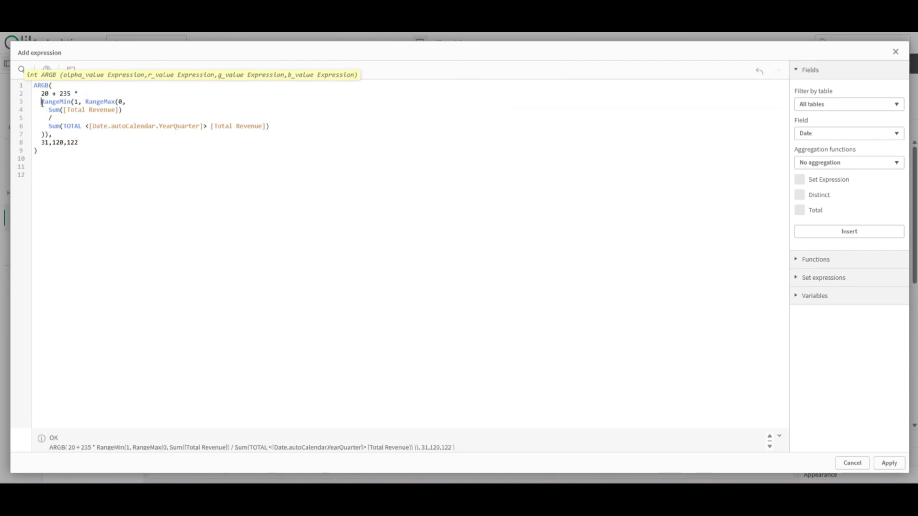
pyautogui.click(92, 101)
pyautogui.moveTo(41, 102); pyautogui.dragTo(125, 100)
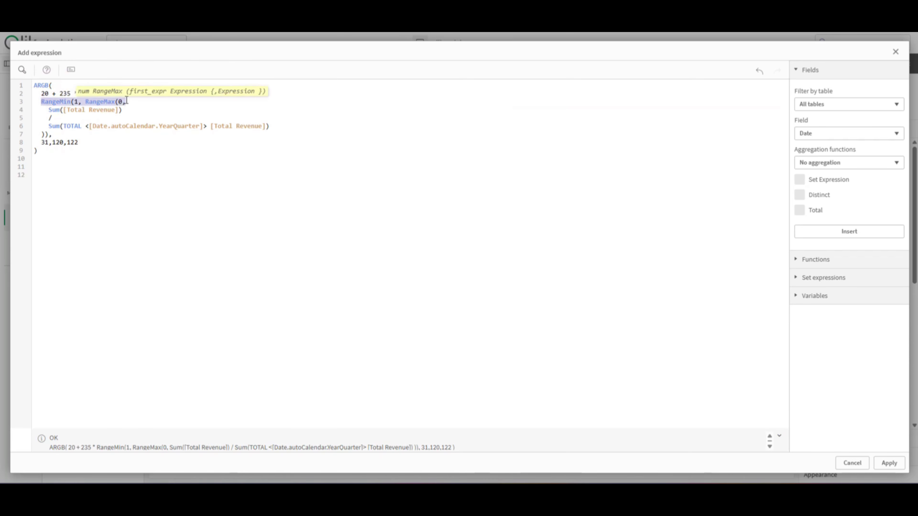
pyautogui.click(121, 148)
# Step: Write the scratch note 0-1 below the expression and replace it with the lines RangeMax(0, ratio) and RangeMin(1, result)
pyautogui.click(101, 177)
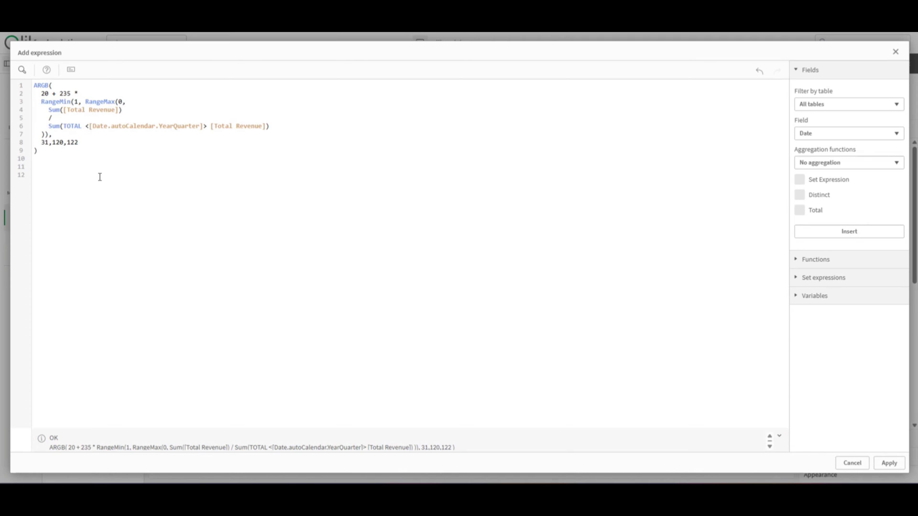
pyautogui.write('-1')
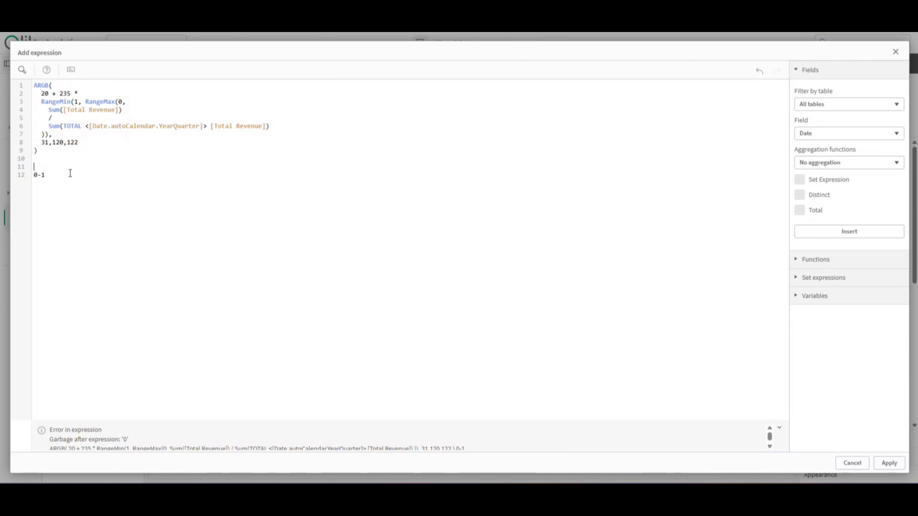
pyautogui.tripleClick(43, 176)
pyautogui.rightClick(43, 176)
pyautogui.click(60, 234)
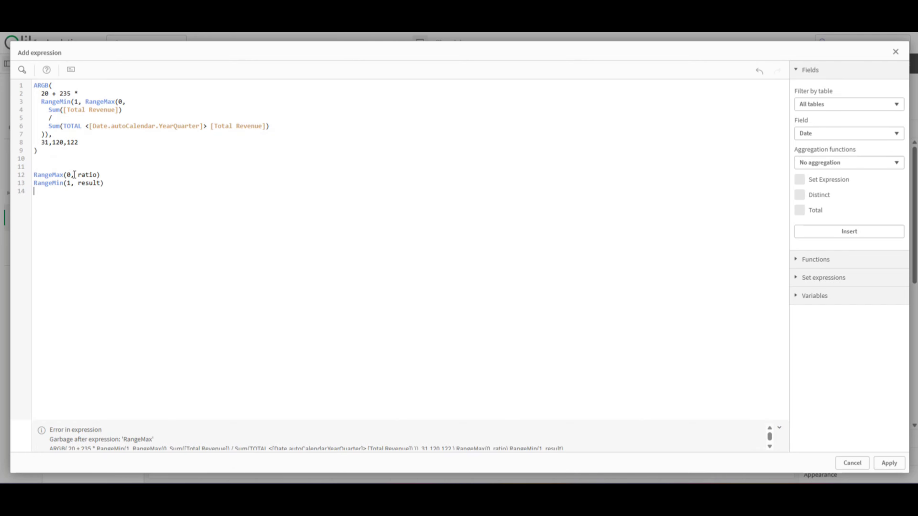
# Step: Append the example values 0,-0.45 after the RangeMax(0, ratio) line
pyautogui.click(100, 175)
pyautogui.write('- 0450.')
pyautogui.press('BackSpace')
pyautogui.write(',')
pyautogui.write('.')
pyautogui.moveTo(108, 175); pyautogui.dragTo(106, 174)
# Step: Replace result with 21 in the RangeMin example line so it reads RangeMin(1, 21)
pyautogui.click(112, 184)
pyautogui.press('BackSpace')
pyautogui.press('BackSpace')
pyautogui.press('BackSpace')
pyautogui.press('BackSpace')
pyautogui.press('BackSpace')
pyautogui.press('BackSpace')
pyautogui.press('BackSpace')
pyautogui.press('BackSpace')
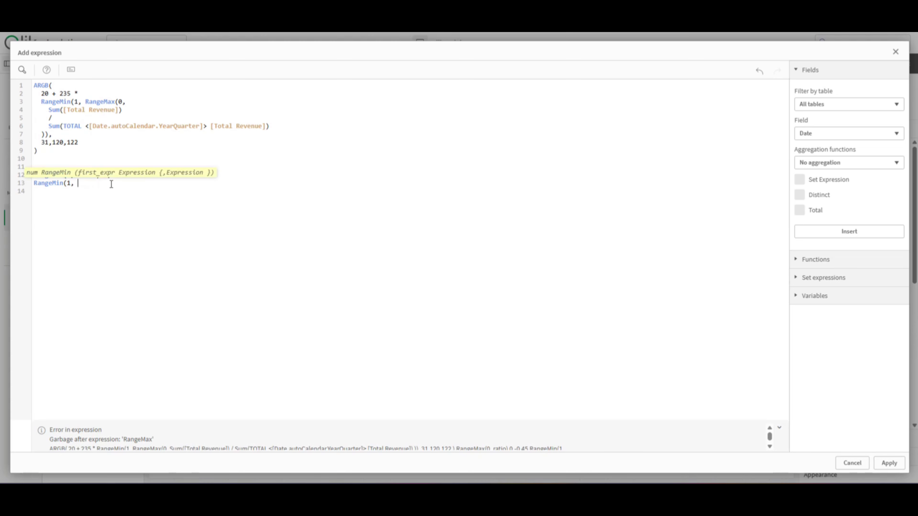
pyautogui.write('21)')
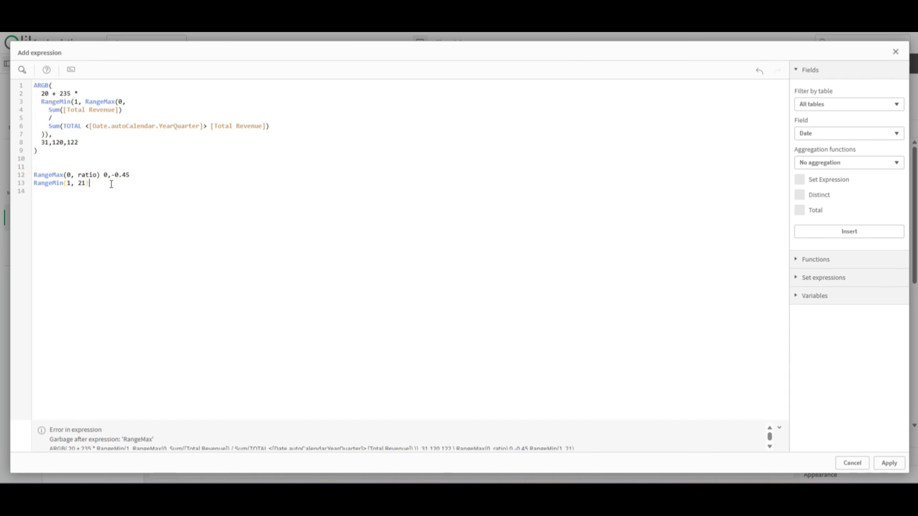
pyautogui.click(72, 183)
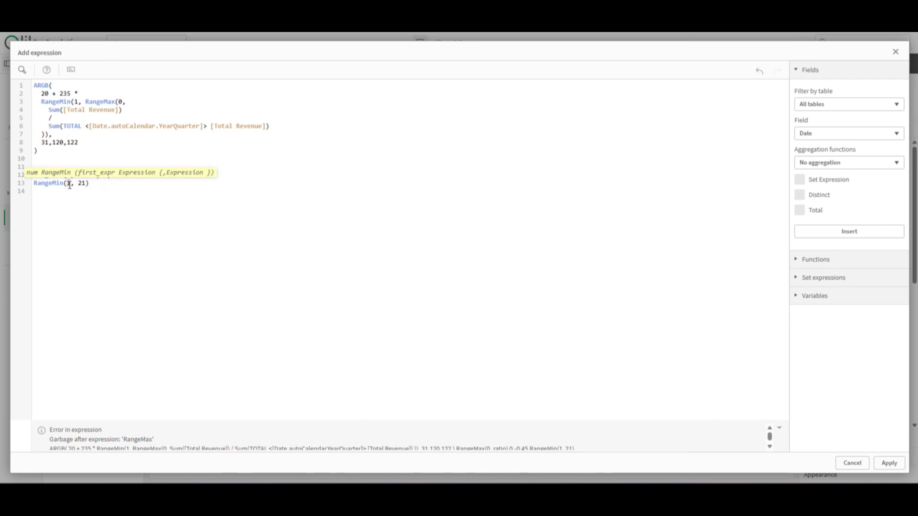
pyautogui.click(121, 192)
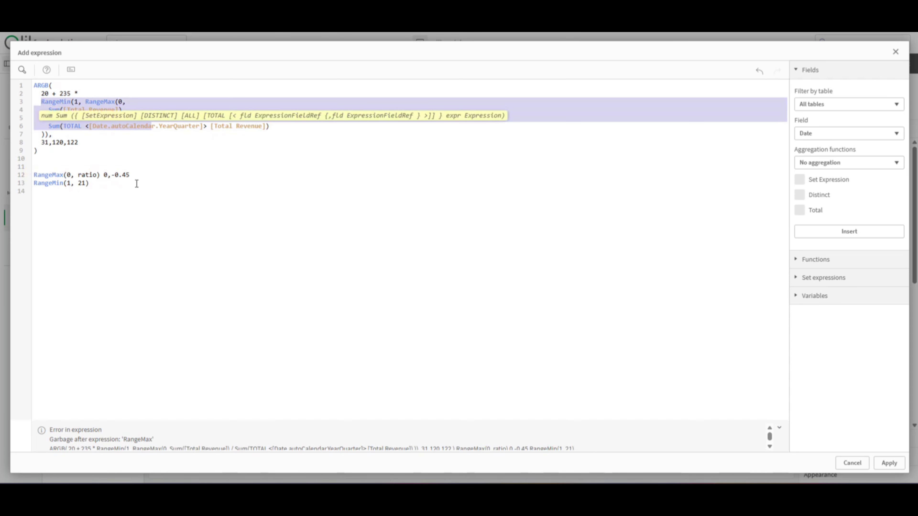
# Step: Replace 21 with result in the RangeMin example line so it reads RangeMin(1, result)
pyautogui.click(83, 183)
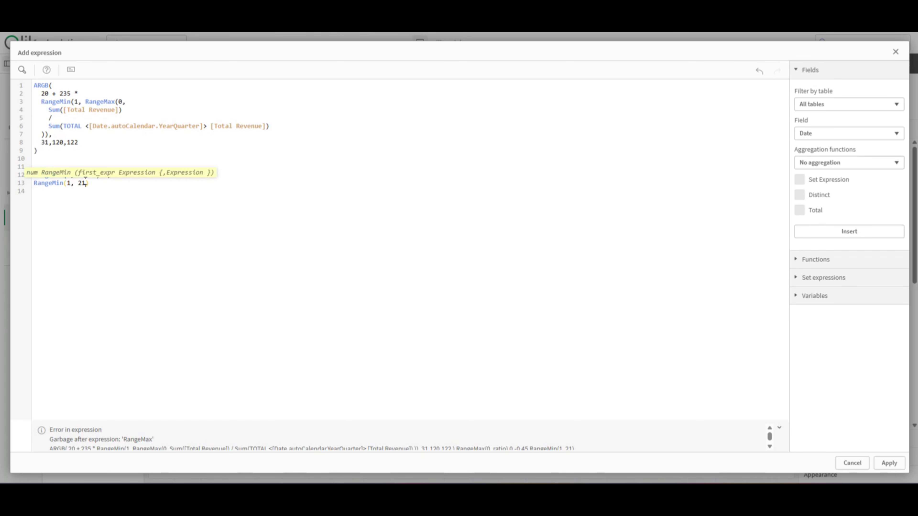
pyautogui.press('BackSpace')
pyautogui.press('Delete')
pyautogui.write('resultt')
pyautogui.press('BackSpace')
pyautogui.press('BackSpace')
pyautogui.write('t')
# Step: Examine the RangeMin line, the 31,120,122 color values, the 20 + 235 alpha scaling and the RangeMax example in the ARGB expression
pyautogui.click(141, 103)
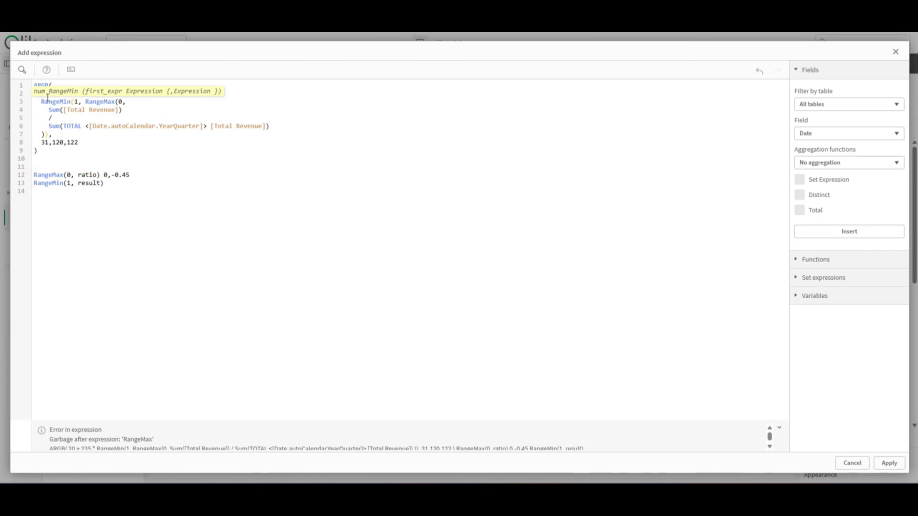
pyautogui.click(76, 143)
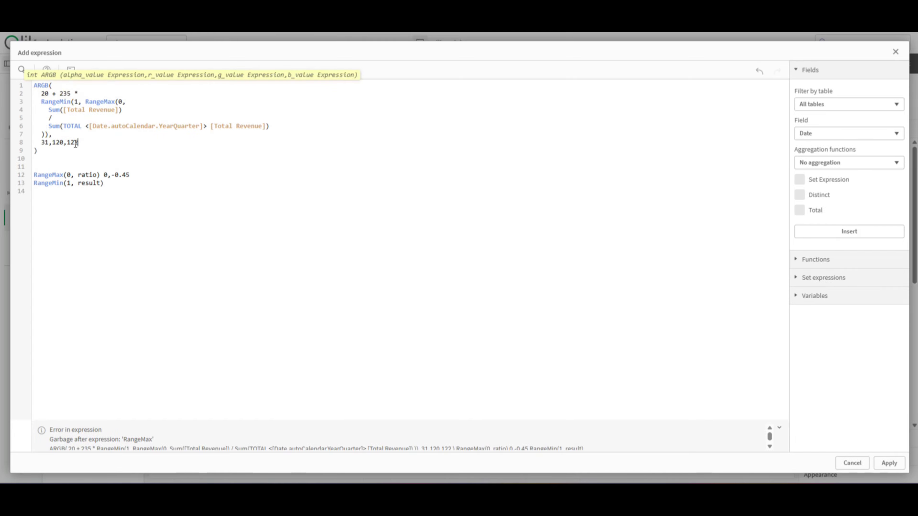
pyautogui.doubleClick(47, 94)
pyautogui.moveTo(60, 94); pyautogui.dragTo(71, 92)
pyautogui.click(73, 93)
pyautogui.click(91, 166)
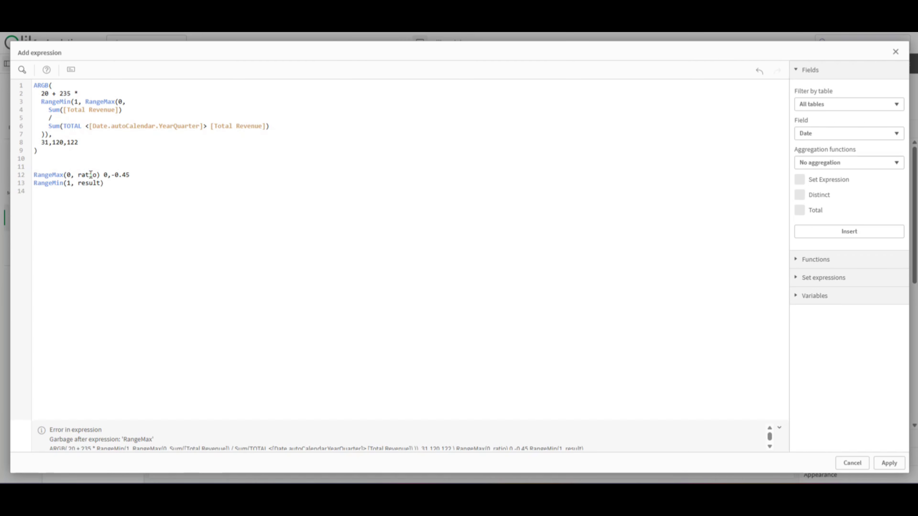
pyautogui.moveTo(141, 176); pyautogui.dragTo(114, 171)
pyautogui.click(75, 176)
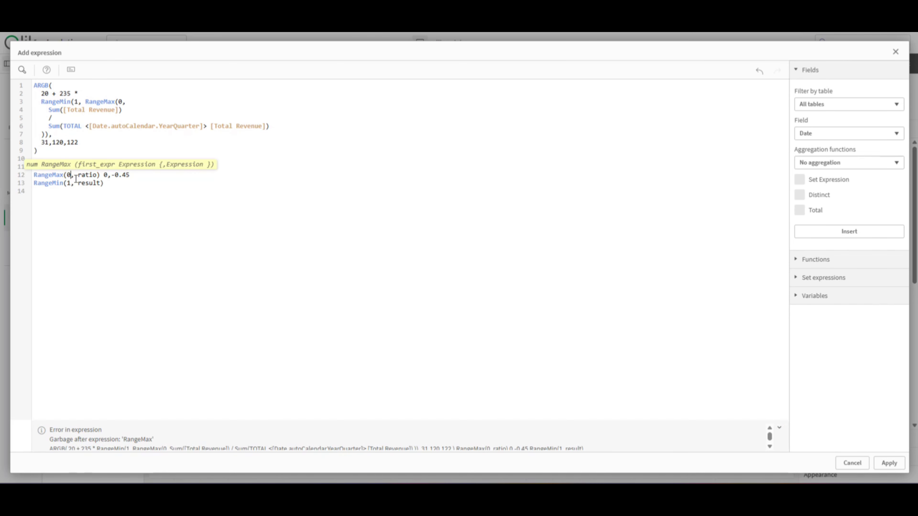
# Step: Delete the RangeMax and RangeMin example lines, apply the ARGB background expression to % Sales and leave sheet editing
pyautogui.moveTo(137, 194); pyautogui.dragTo(34, 172)
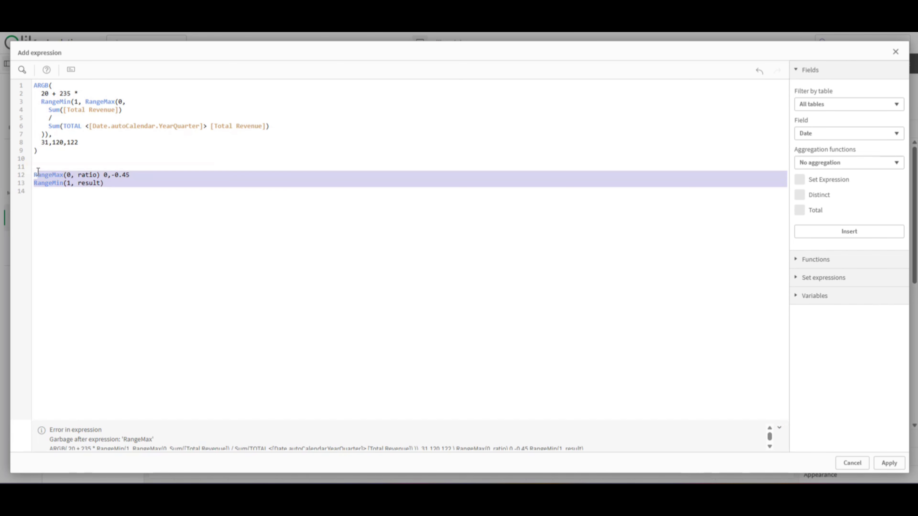
pyautogui.press('BackSpace')
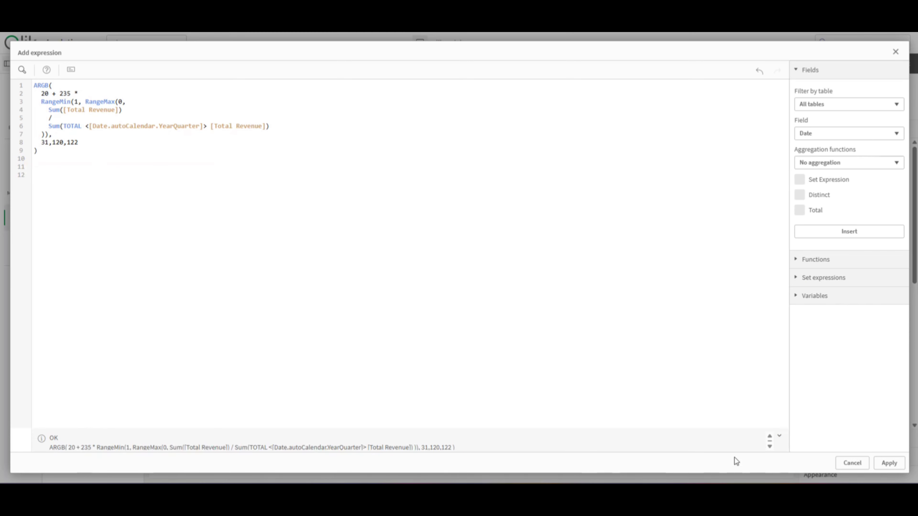
pyautogui.click(889, 463)
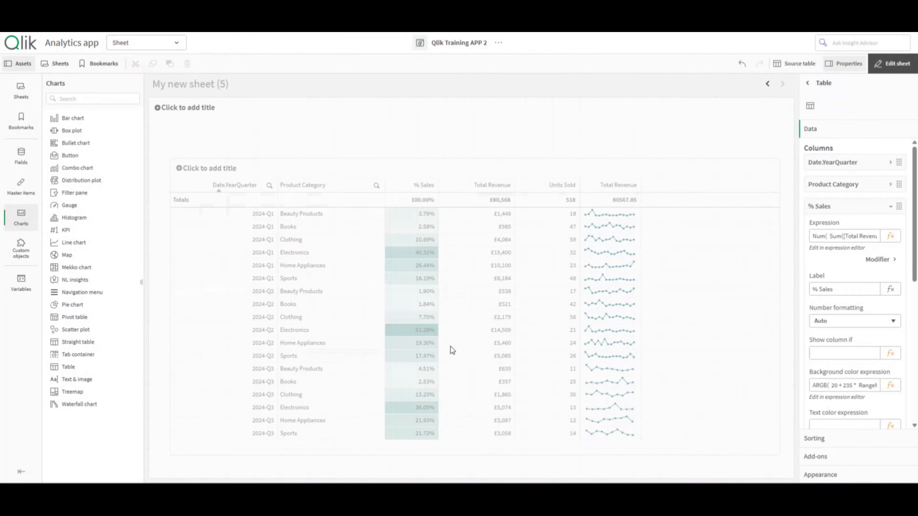
pyautogui.click(893, 63)
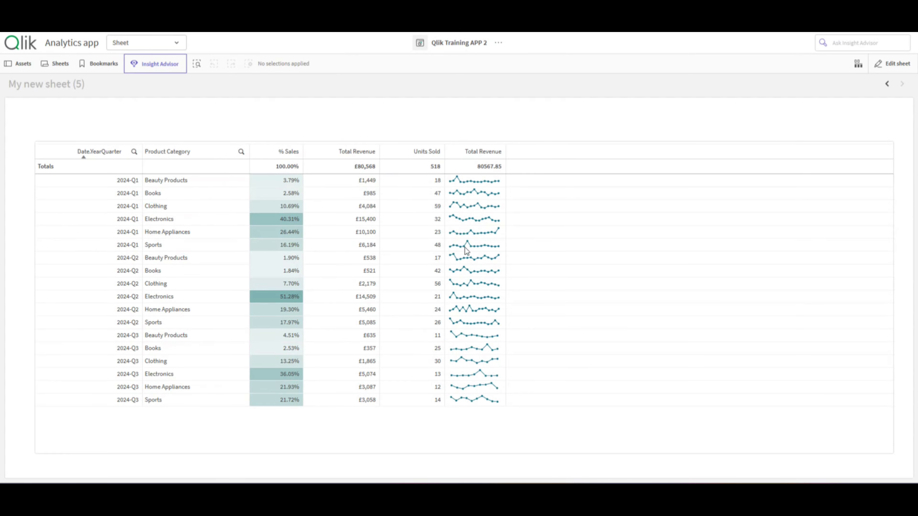
pyautogui.click(893, 63)
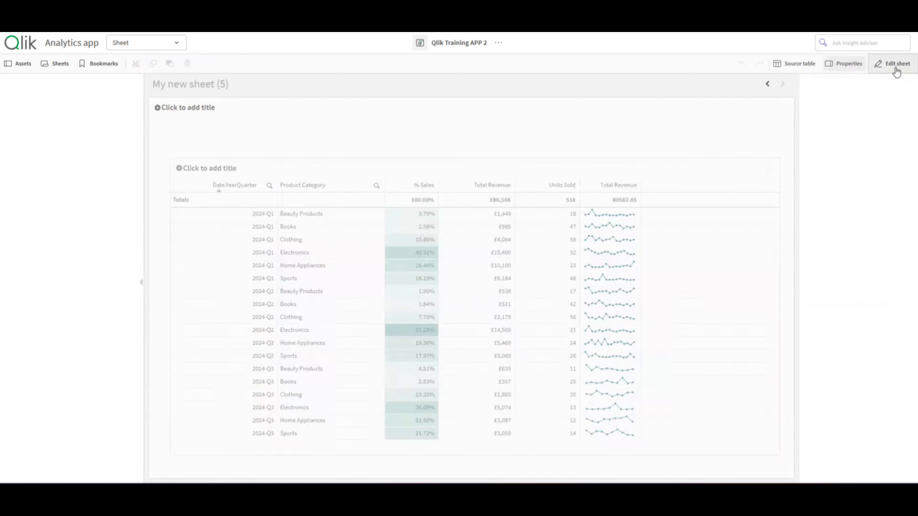
pyautogui.click(850, 206)
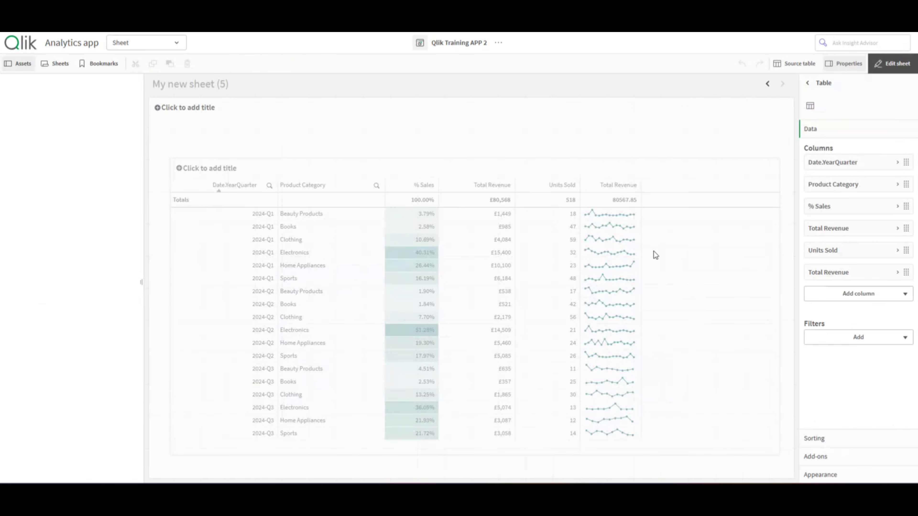
pyautogui.click(886, 66)
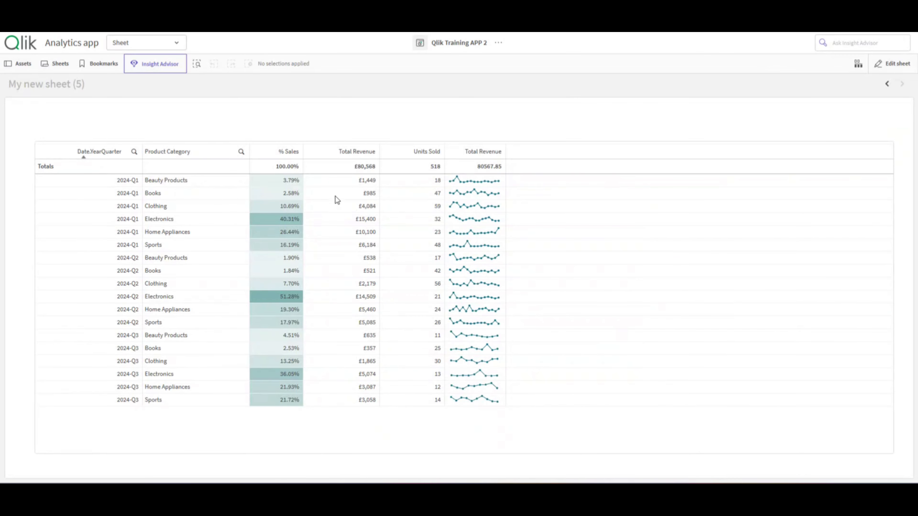
# Step: Give the first Total Revenue column the same ARGB background color expression as % Sales, based on its revenue share per quarter
pyautogui.click(883, 69)
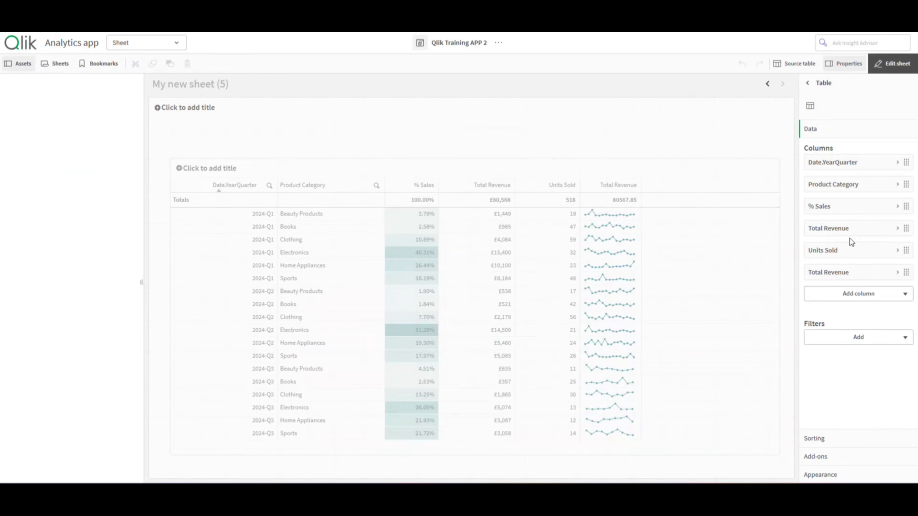
pyautogui.click(852, 228)
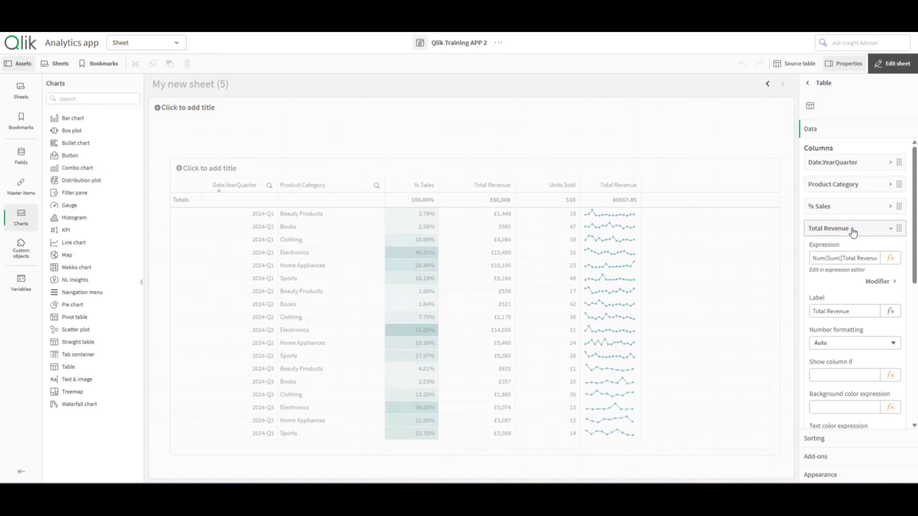
pyautogui.click(890, 408)
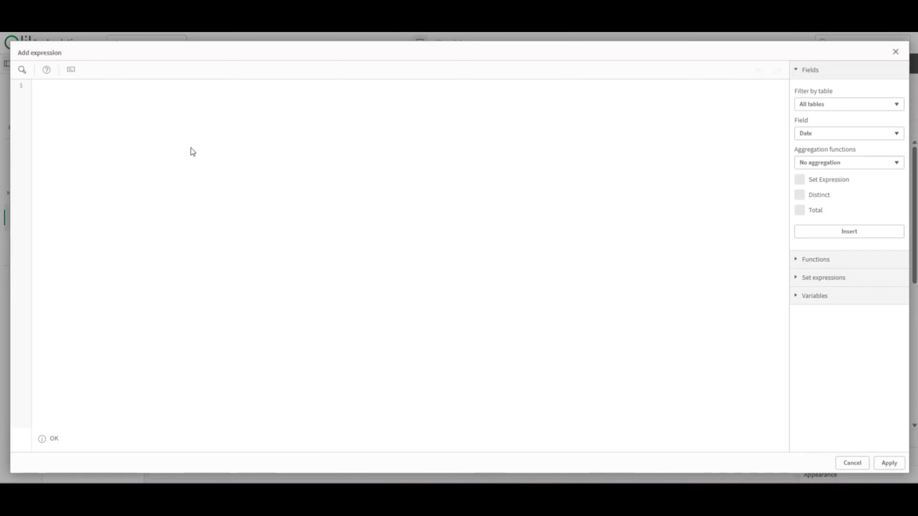
pyautogui.rightClick(190, 148)
pyautogui.click(210, 238)
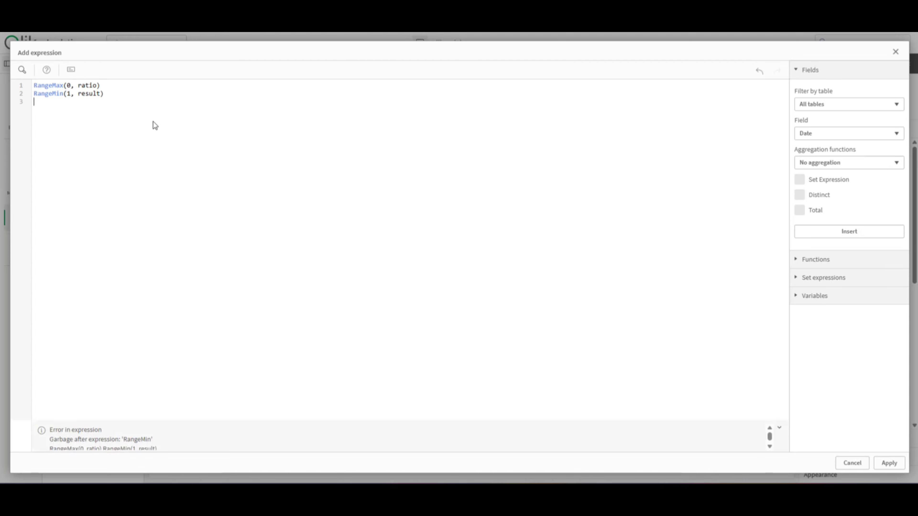
pyautogui.hotkey('ctrl', 'a')
pyautogui.rightClick(86, 93)
pyautogui.click(121, 157)
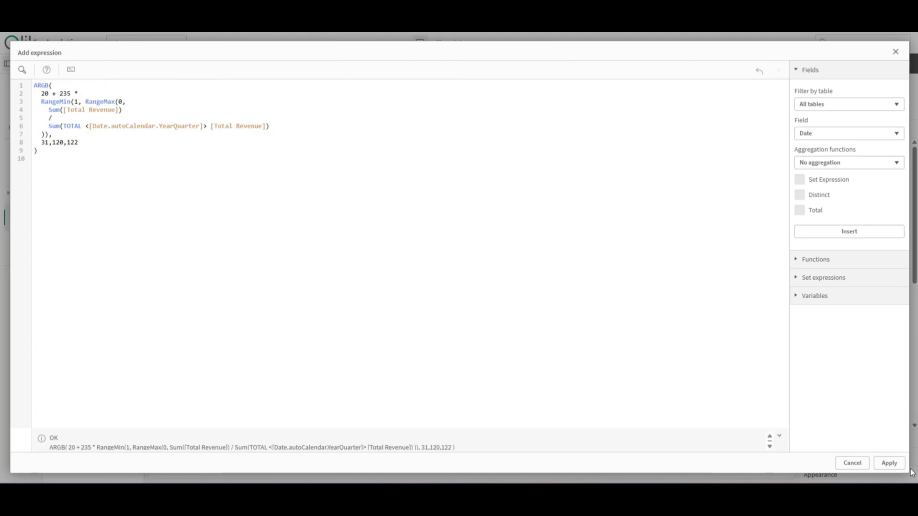
pyautogui.click(889, 463)
pyautogui.click(858, 231)
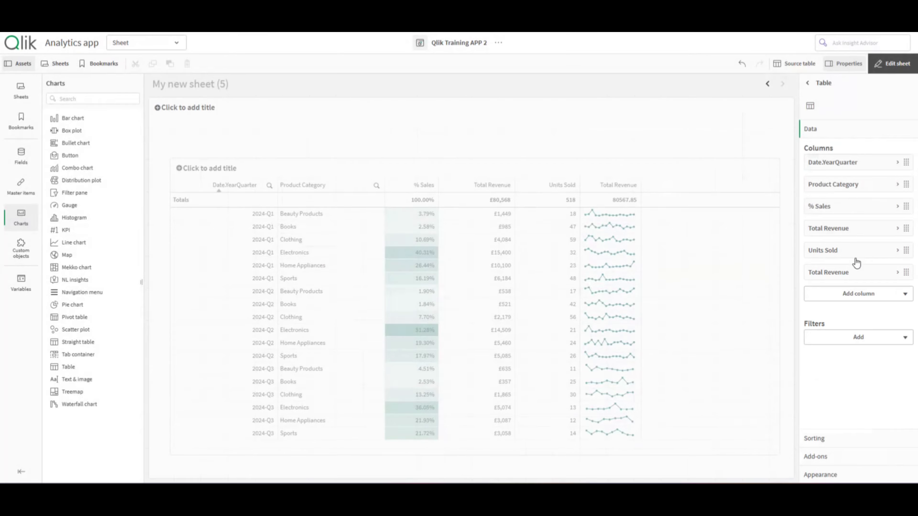
# Step: Paste the ARGB revenue-share expression as the background color expression of the Units Sold column and apply it
pyautogui.click(856, 261)
pyautogui.click(897, 392)
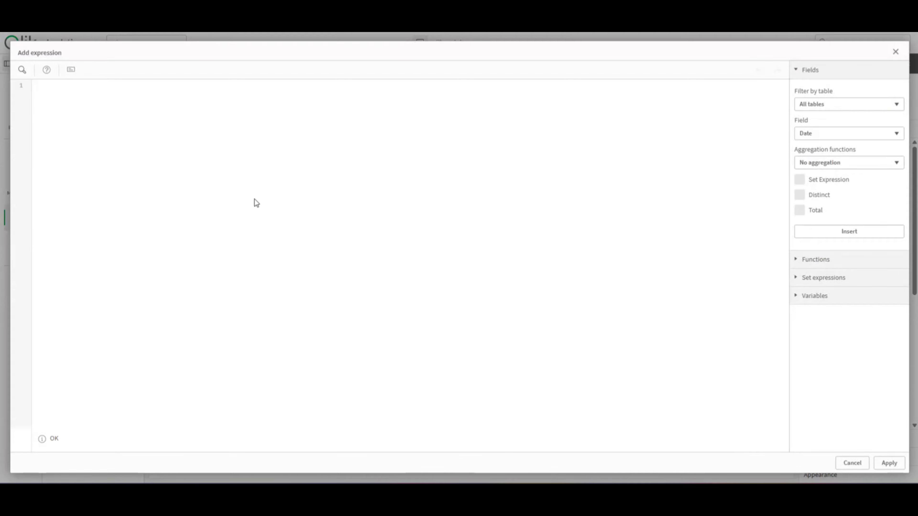
pyautogui.rightClick(227, 163)
pyautogui.click(252, 257)
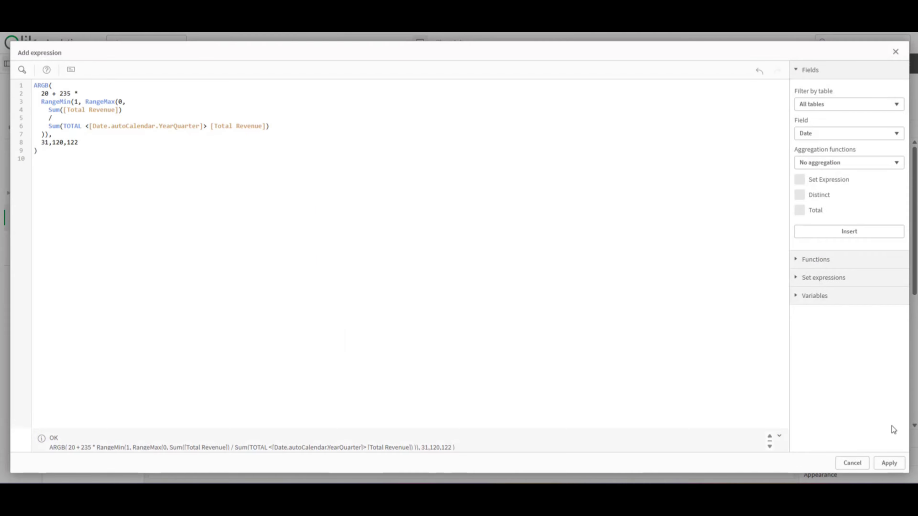
pyautogui.click(889, 463)
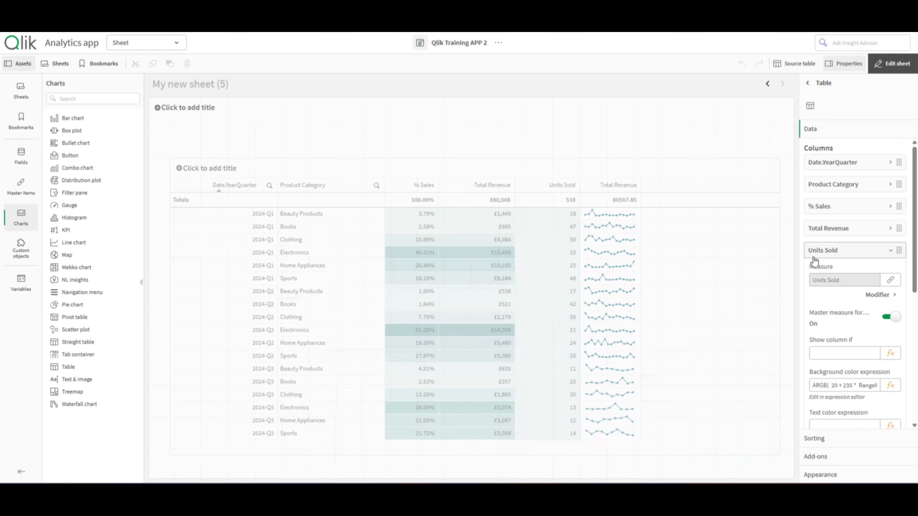
# Step: Overwrite the Units Sold background expression with the ARGB version that divides Sum([Total Revenue]) by the quarterly TOTAL
pyautogui.click(890, 385)
pyautogui.moveTo(128, 219); pyautogui.dragTo(31, 80)
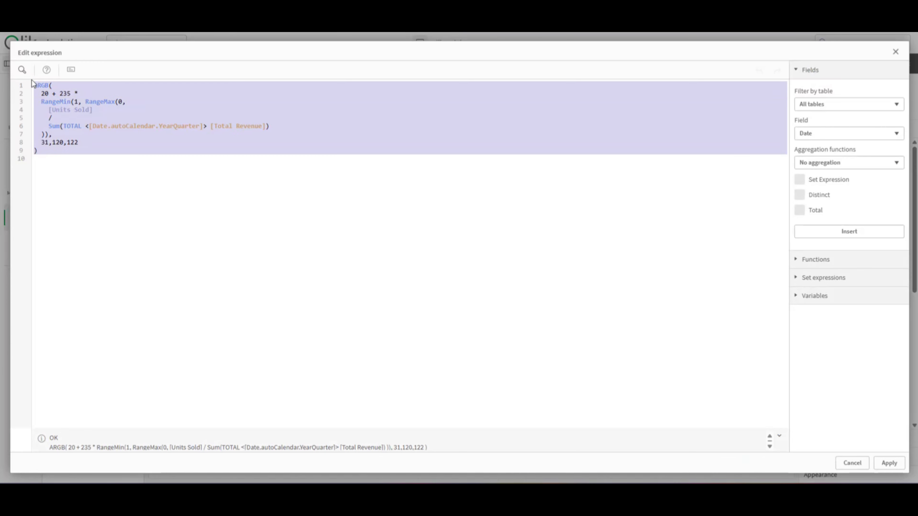
pyautogui.rightClick(58, 103)
pyautogui.click(102, 163)
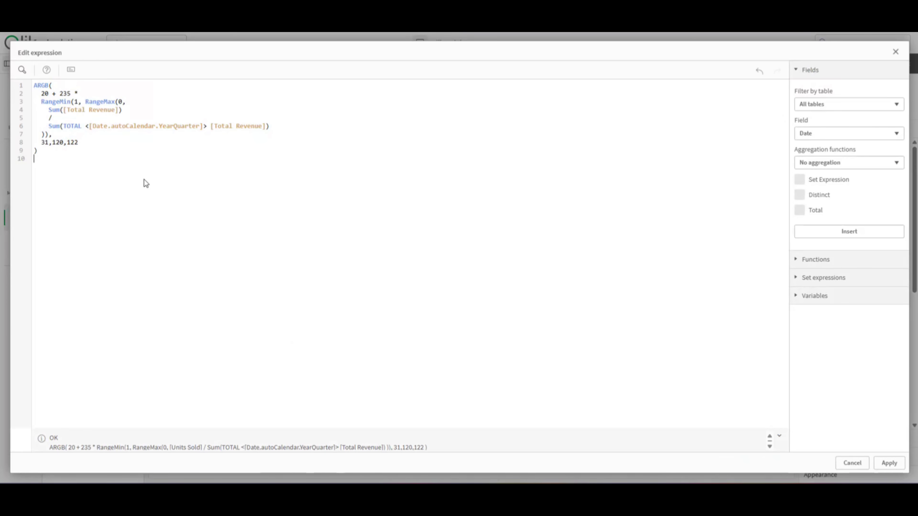
pyautogui.click(888, 463)
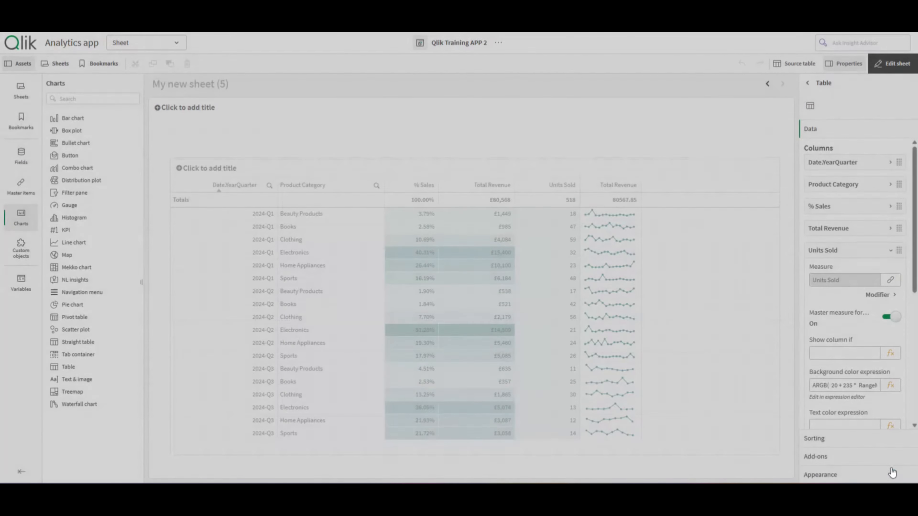
pyautogui.click(831, 252)
# Step: Apply the ARGB revenue-share expression as background color of the mini-chart Total Revenue column and view the finished sheet
pyautogui.click(850, 274)
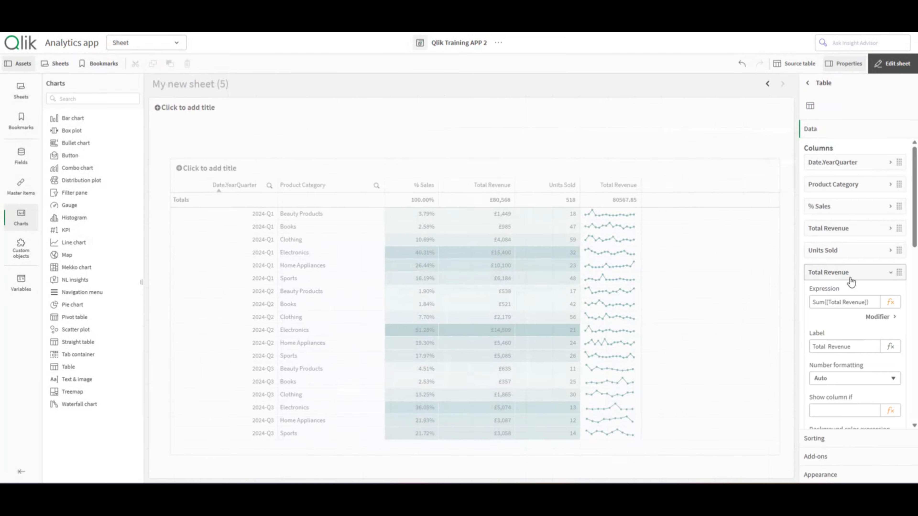
pyautogui.scroll(-4, 876, 374)
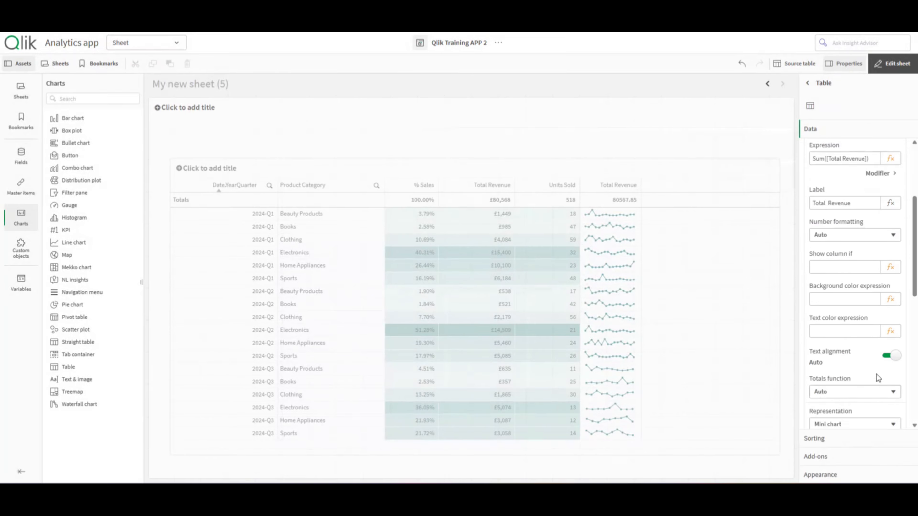
pyautogui.click(890, 300)
pyautogui.rightClick(193, 163)
pyautogui.click(233, 252)
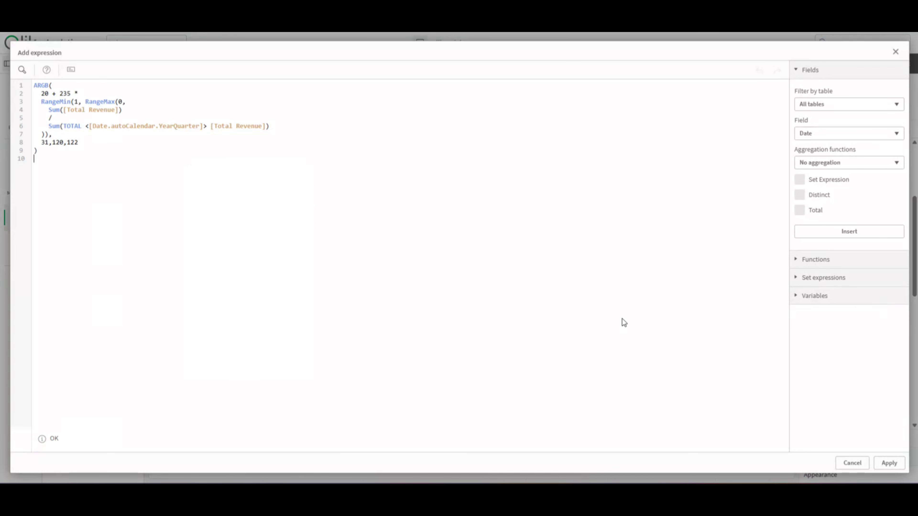
pyautogui.click(893, 464)
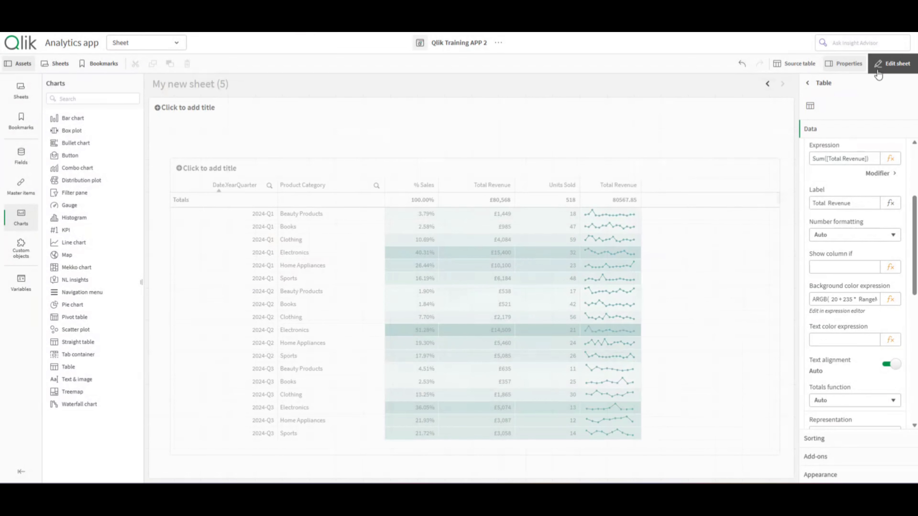
pyautogui.click(894, 63)
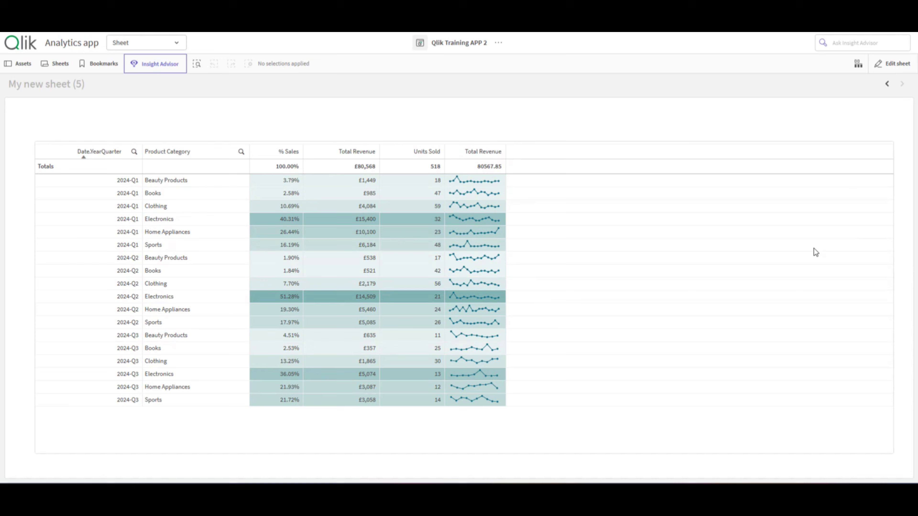
# Step: Enter '#fde6f3' as the background color expression of the Date.YearQuarter column and copy the color code
pyautogui.click(892, 64)
pyautogui.click(864, 162)
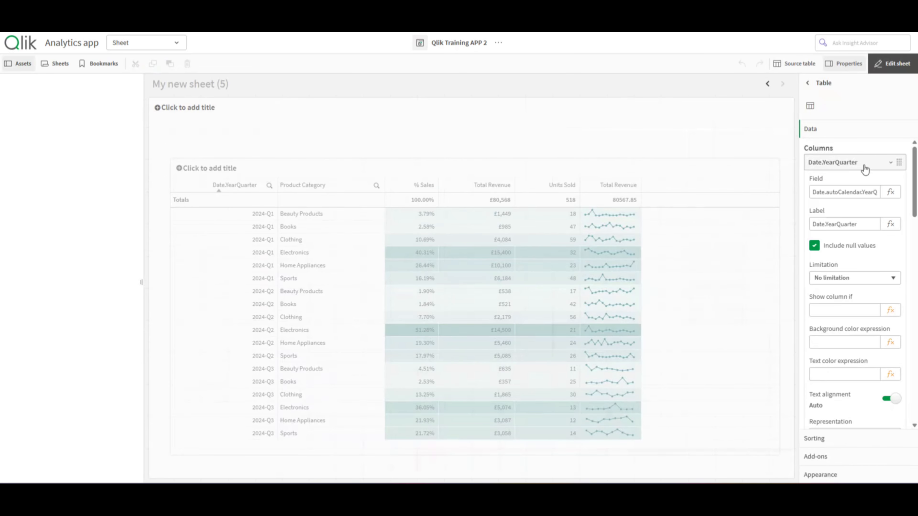
pyautogui.click(890, 342)
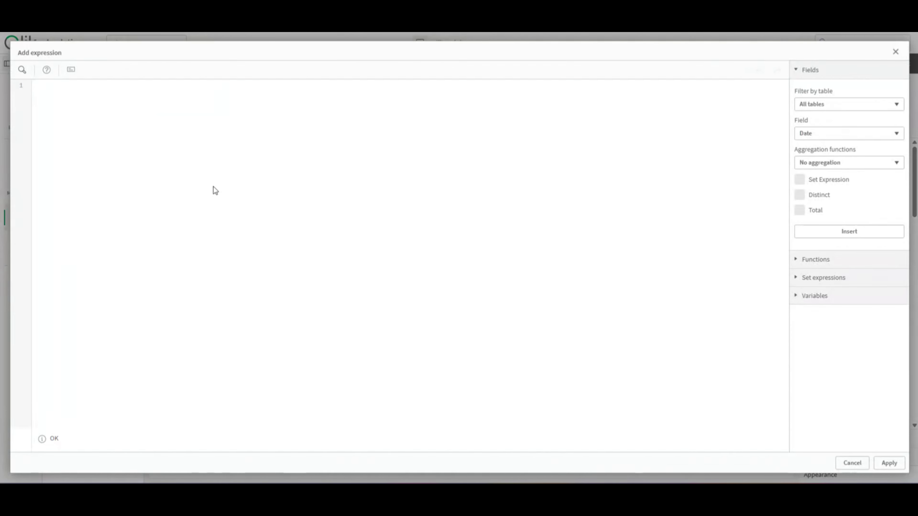
pyautogui.rightClick(45, 93)
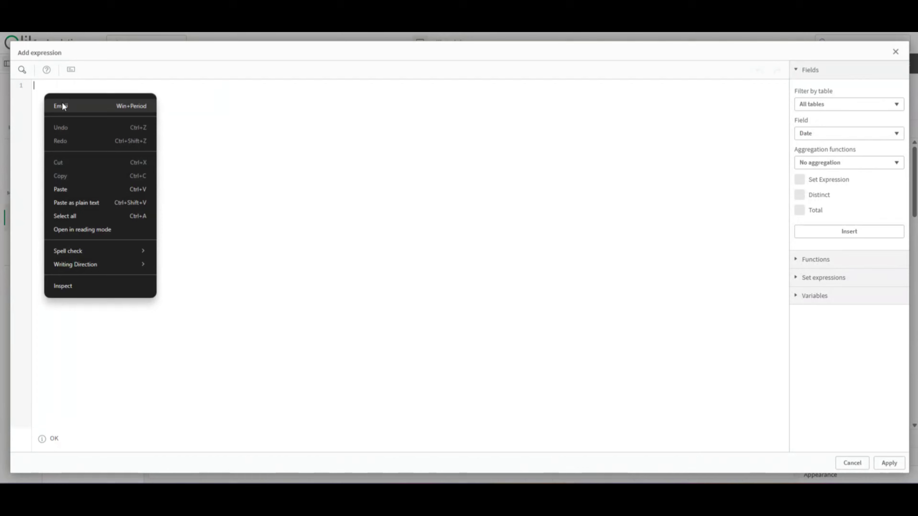
pyautogui.click(71, 190)
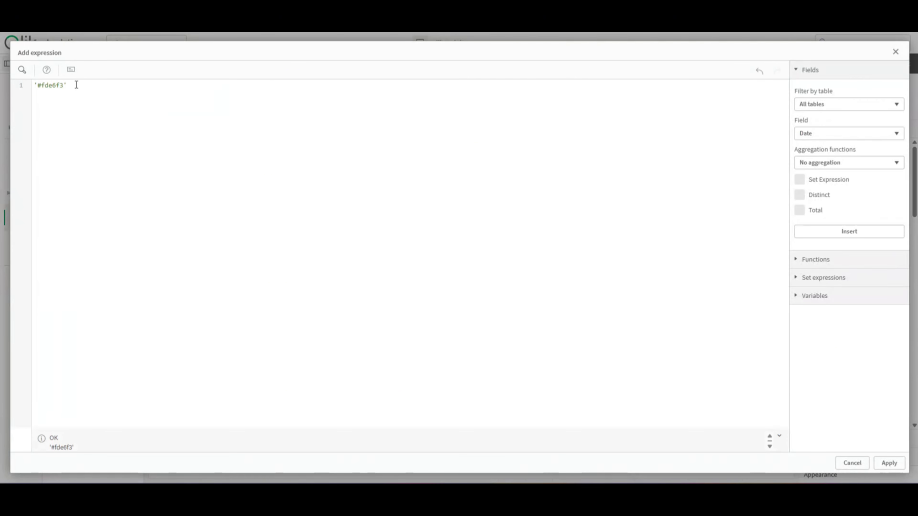
pyautogui.moveTo(72, 87); pyautogui.dragTo(36, 87)
pyautogui.hotkey('ctrl', 'c')
# Step: Write the scratch note color.picker.com two lines below the color code
pyautogui.click(72, 97)
pyautogui.press('Return')
pyautogui.press('Return')
pyautogui.write('color')
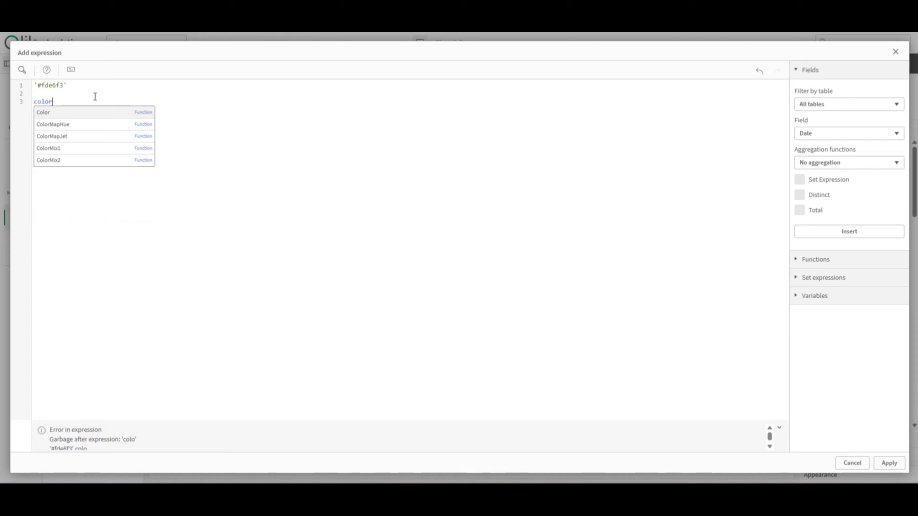
pyautogui.write('.pciker')
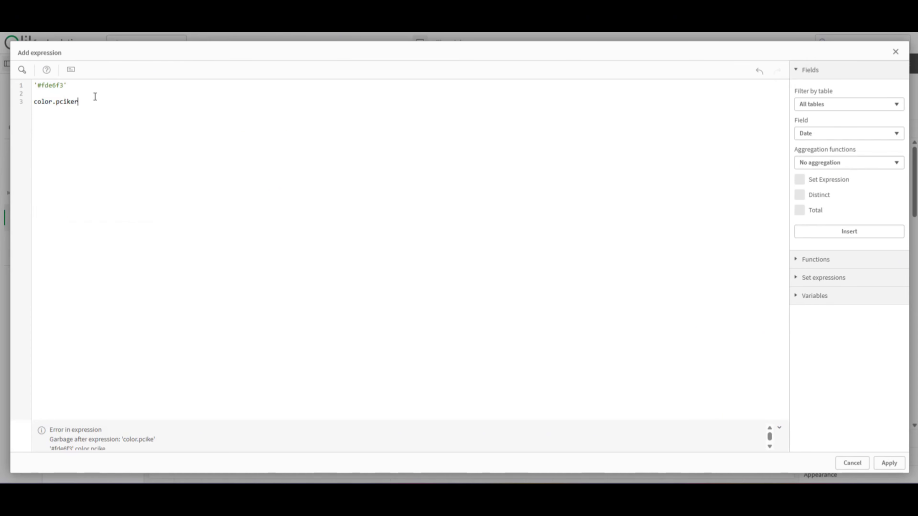
pyautogui.press('BackSpace')
pyautogui.press('BackSpace')
pyautogui.press('BackSpace')
pyautogui.press('BackSpace')
pyautogui.press('BackSpace')
pyautogui.write('icker')
pyautogui.write('.com')
# Step: Delete the color.picker.com note and apply '#fde6f3' as the Date.YearQuarter background color
pyautogui.moveTo(108, 102); pyautogui.dragTo(27, 107)
pyautogui.press('BackSpace')
pyautogui.press('BackSpace')
pyautogui.press('BackSpace')
pyautogui.press('BackSpace')
pyautogui.press('BackSpace')
pyautogui.press('BackSpace')
pyautogui.press('BackSpace')
pyautogui.press('BackSpace')
pyautogui.press('BackSpace')
pyautogui.press('BackSpace')
pyautogui.press('BackSpace')
pyautogui.press('BackSpace')
pyautogui.press('BackSpace')
pyautogui.press('BackSpace')
pyautogui.press('BackSpace')
pyautogui.press('BackSpace')
pyautogui.click(889, 463)
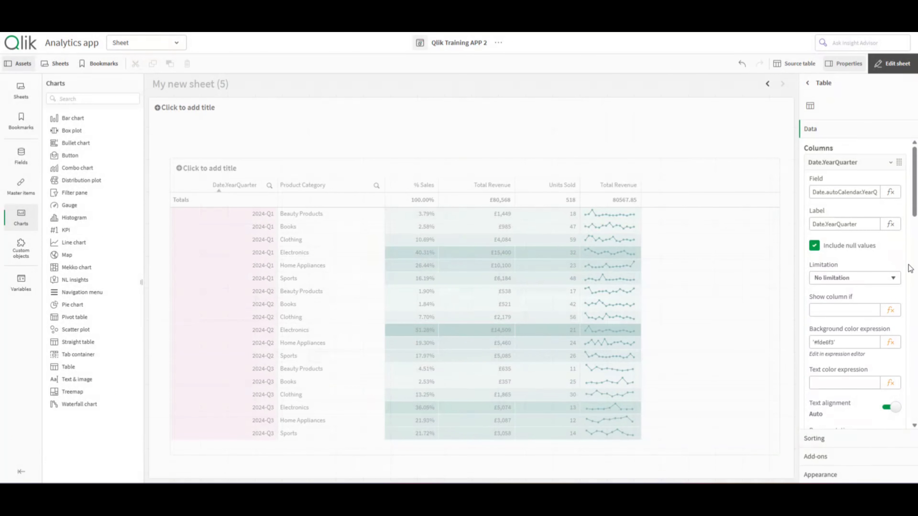
pyautogui.click(856, 163)
# Step: Set the Product Category column's background color expression to '#fde6f3' and view the sheet outside edit mode
pyautogui.click(857, 186)
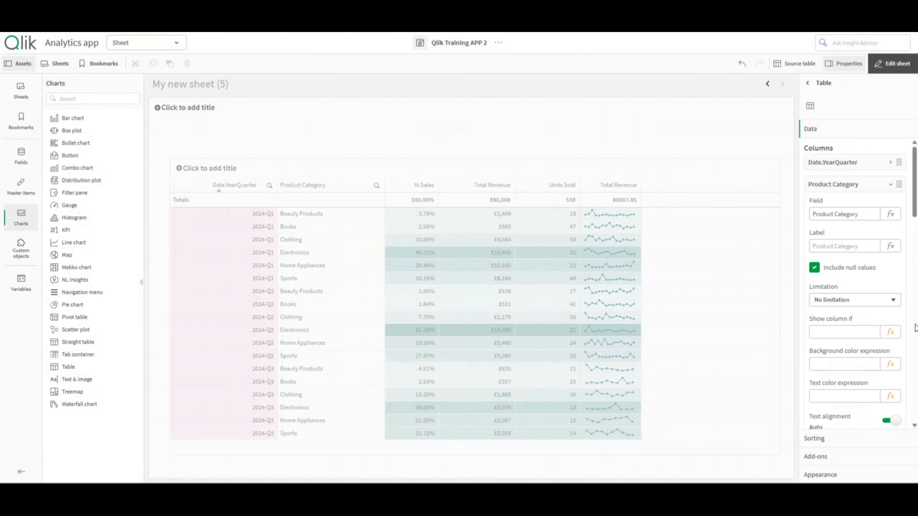
pyautogui.click(892, 363)
pyautogui.rightClick(154, 128)
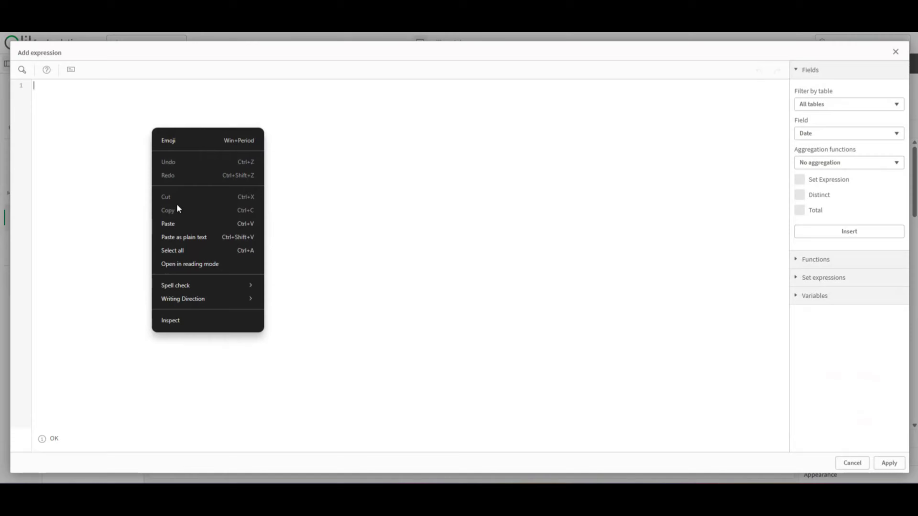
pyautogui.click(181, 223)
pyautogui.click(889, 463)
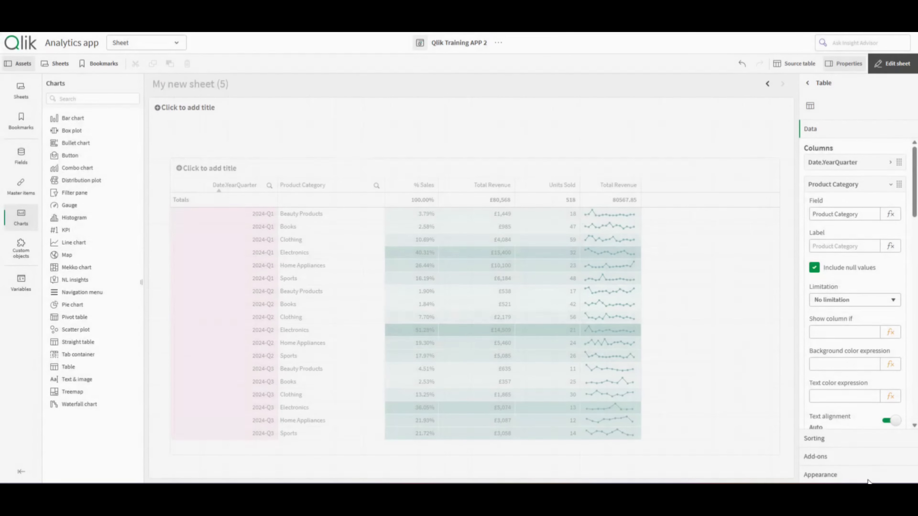
pyautogui.click(892, 64)
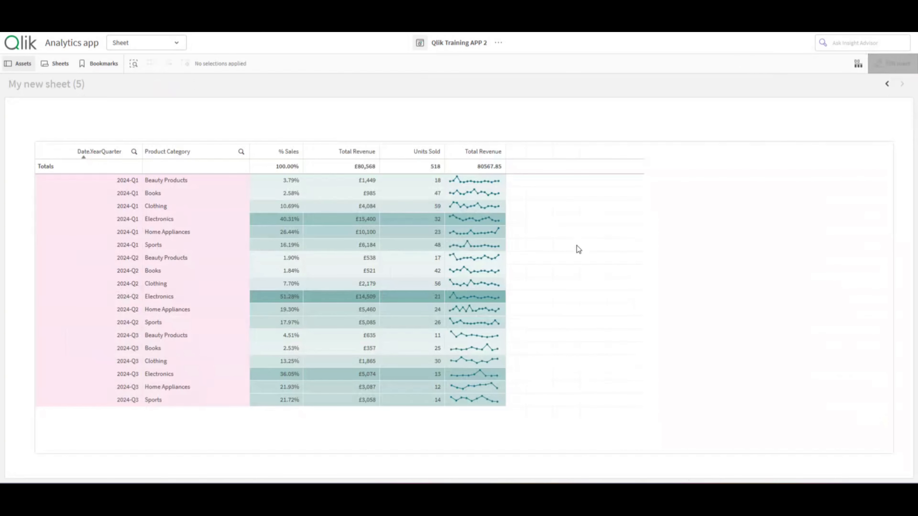